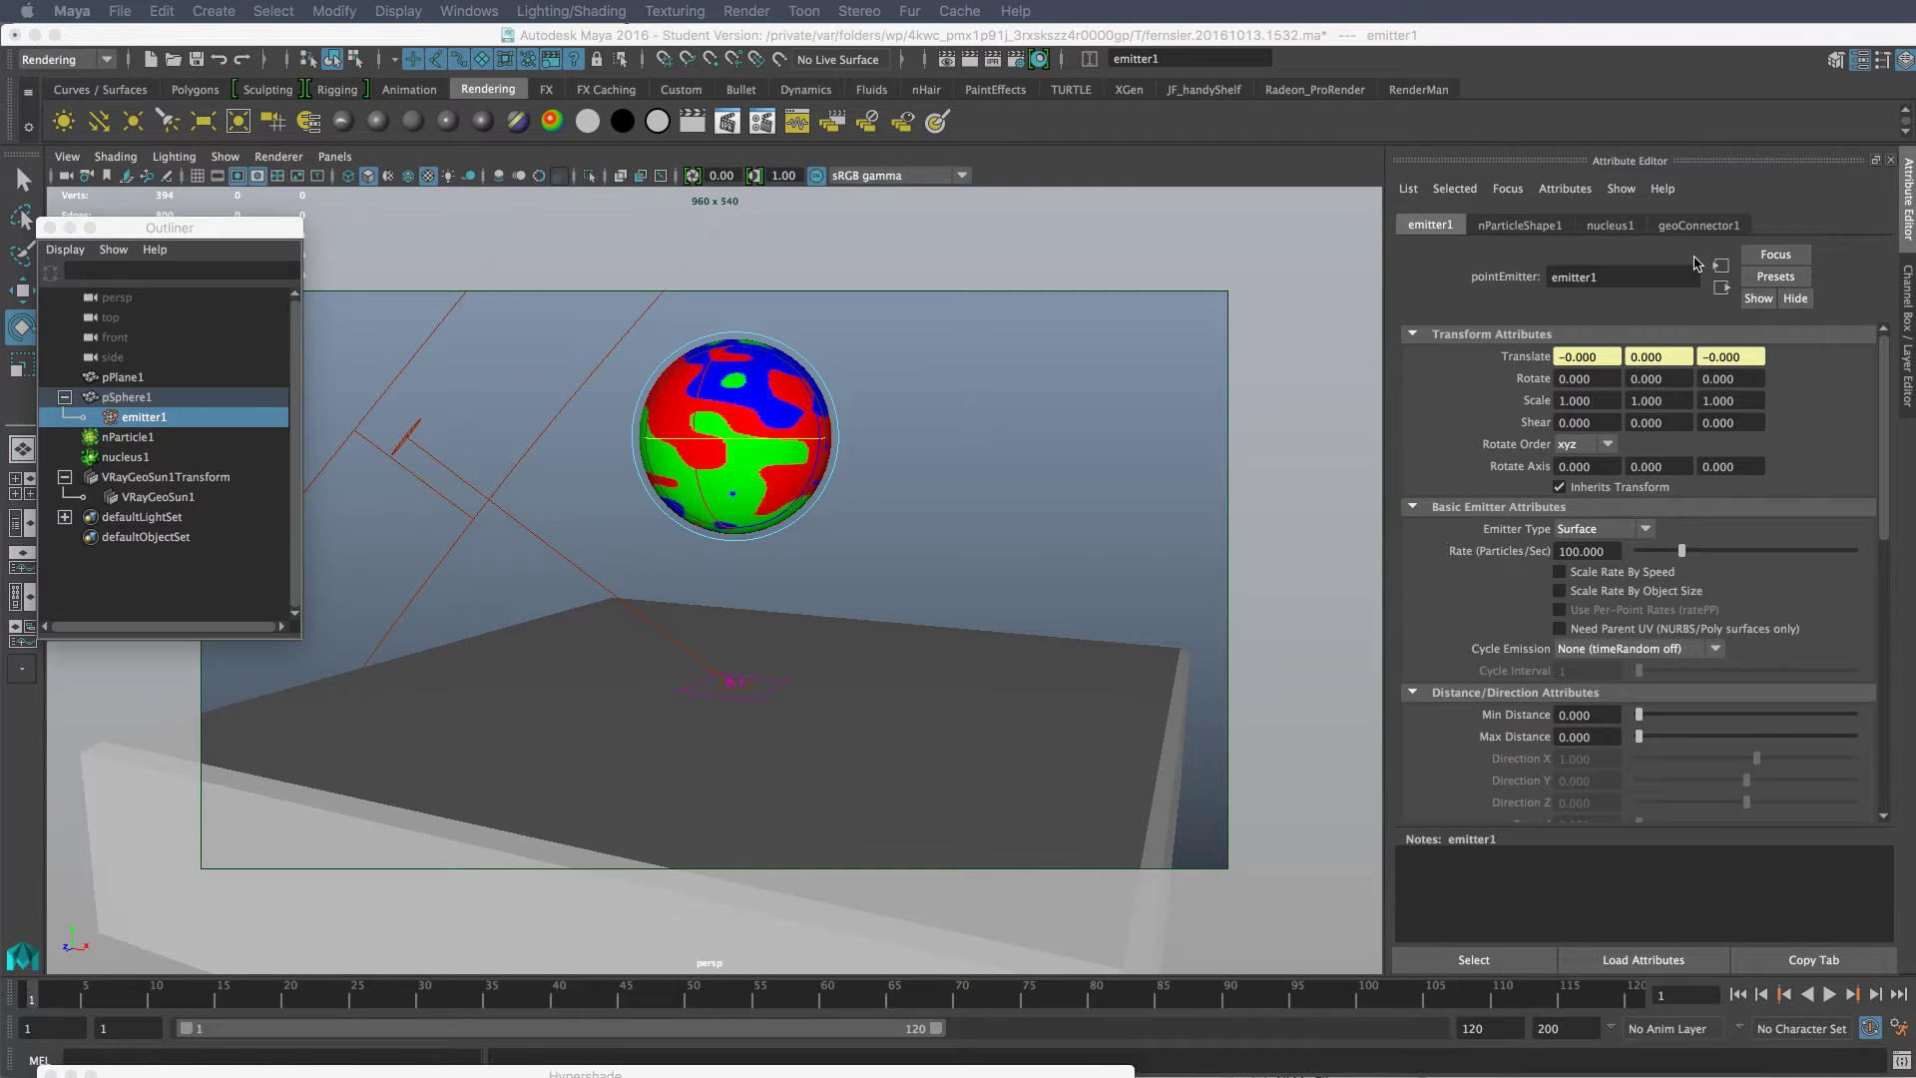
# Step: Examine emitter1's texture emission attributes and the ramp1 texture in the Hypershade
pyautogui.click(1347, 42)
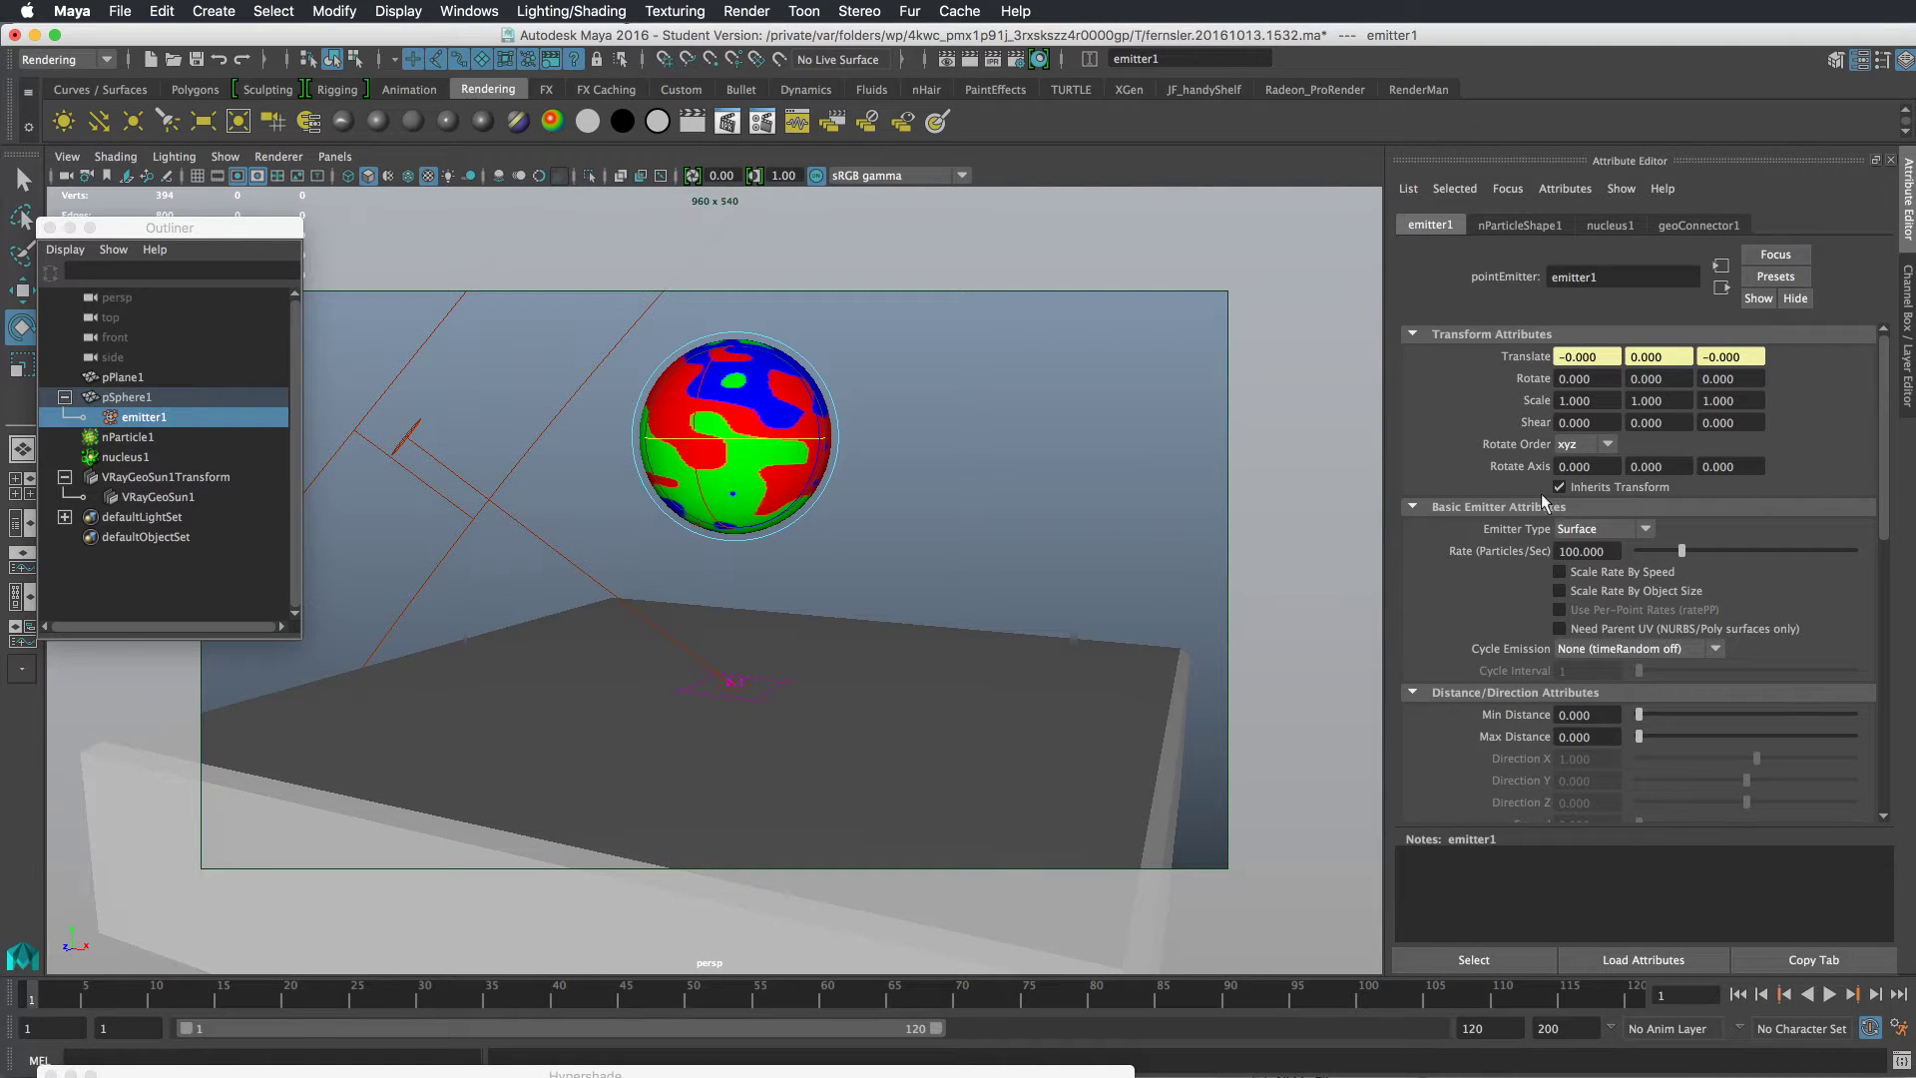
pyautogui.moveTo(1884, 411); pyautogui.dragTo(1876, 713)
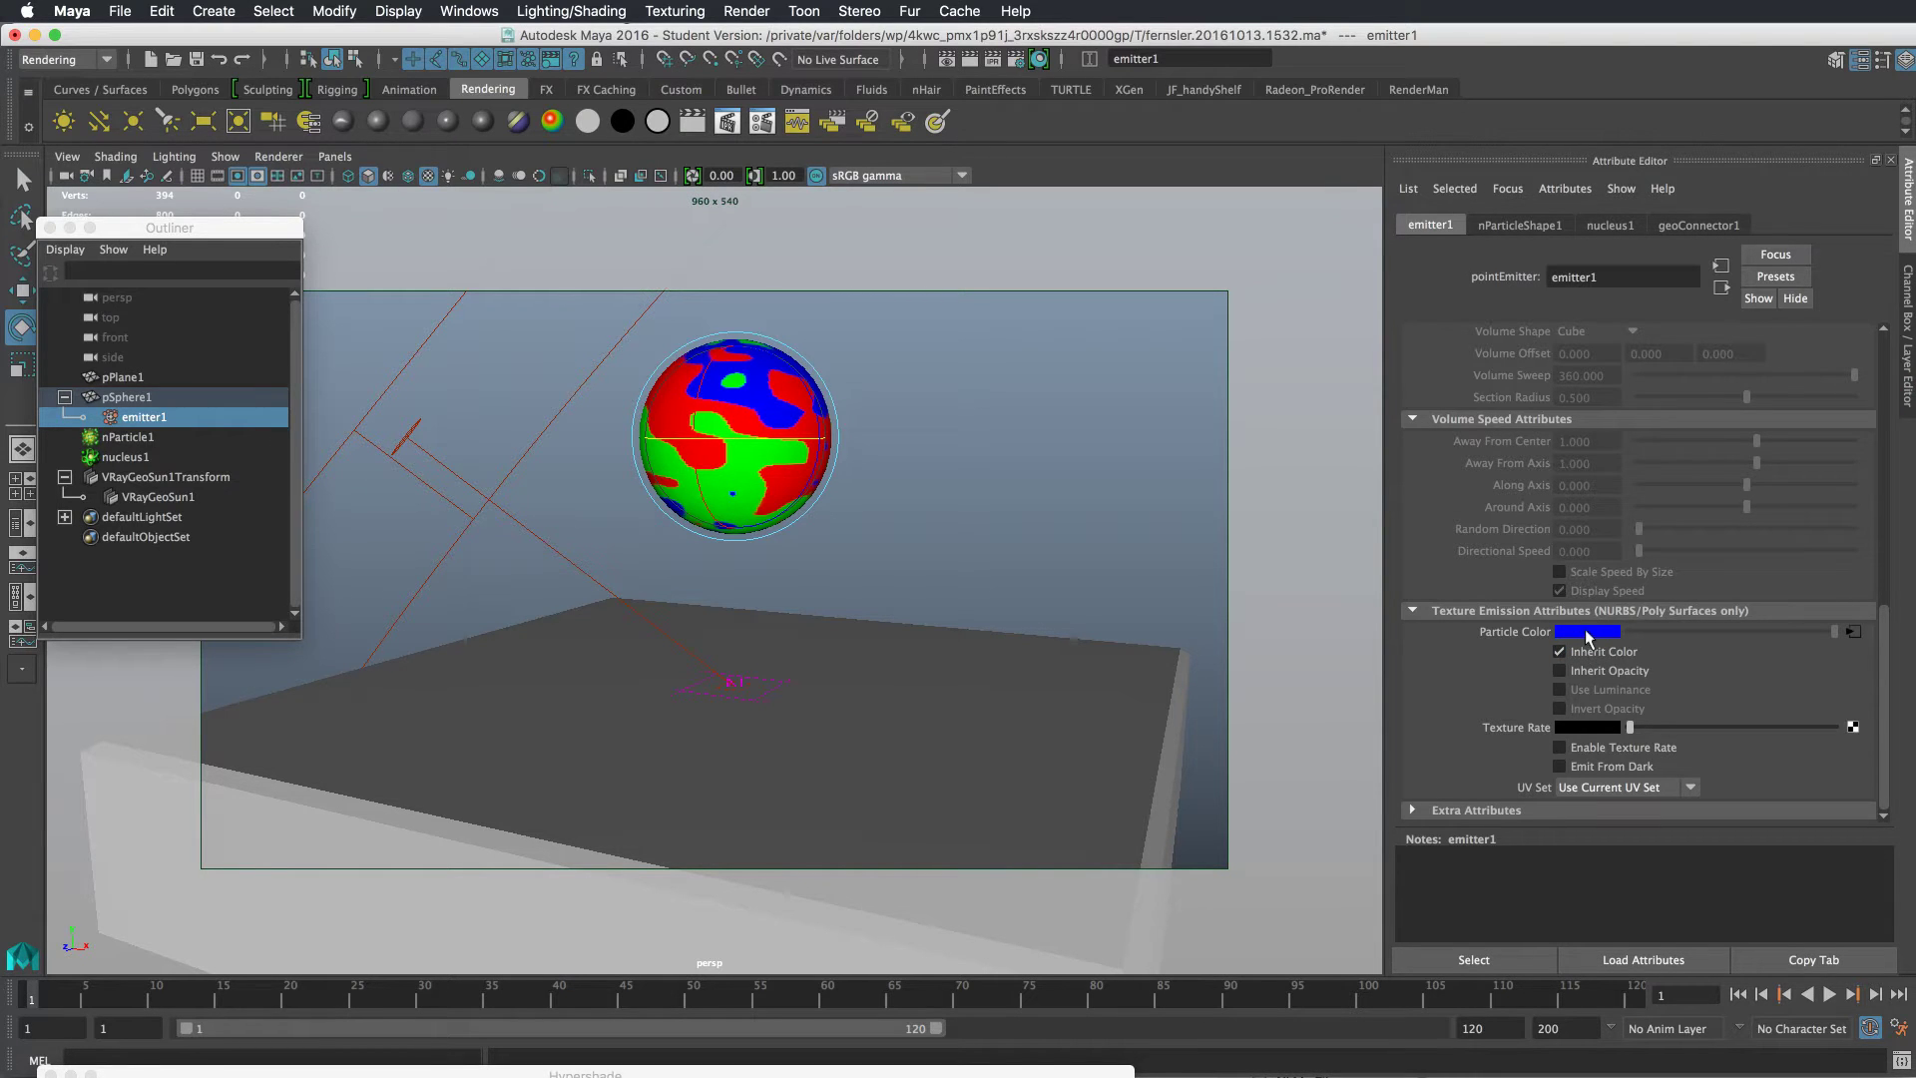
pyautogui.click(739, 1073)
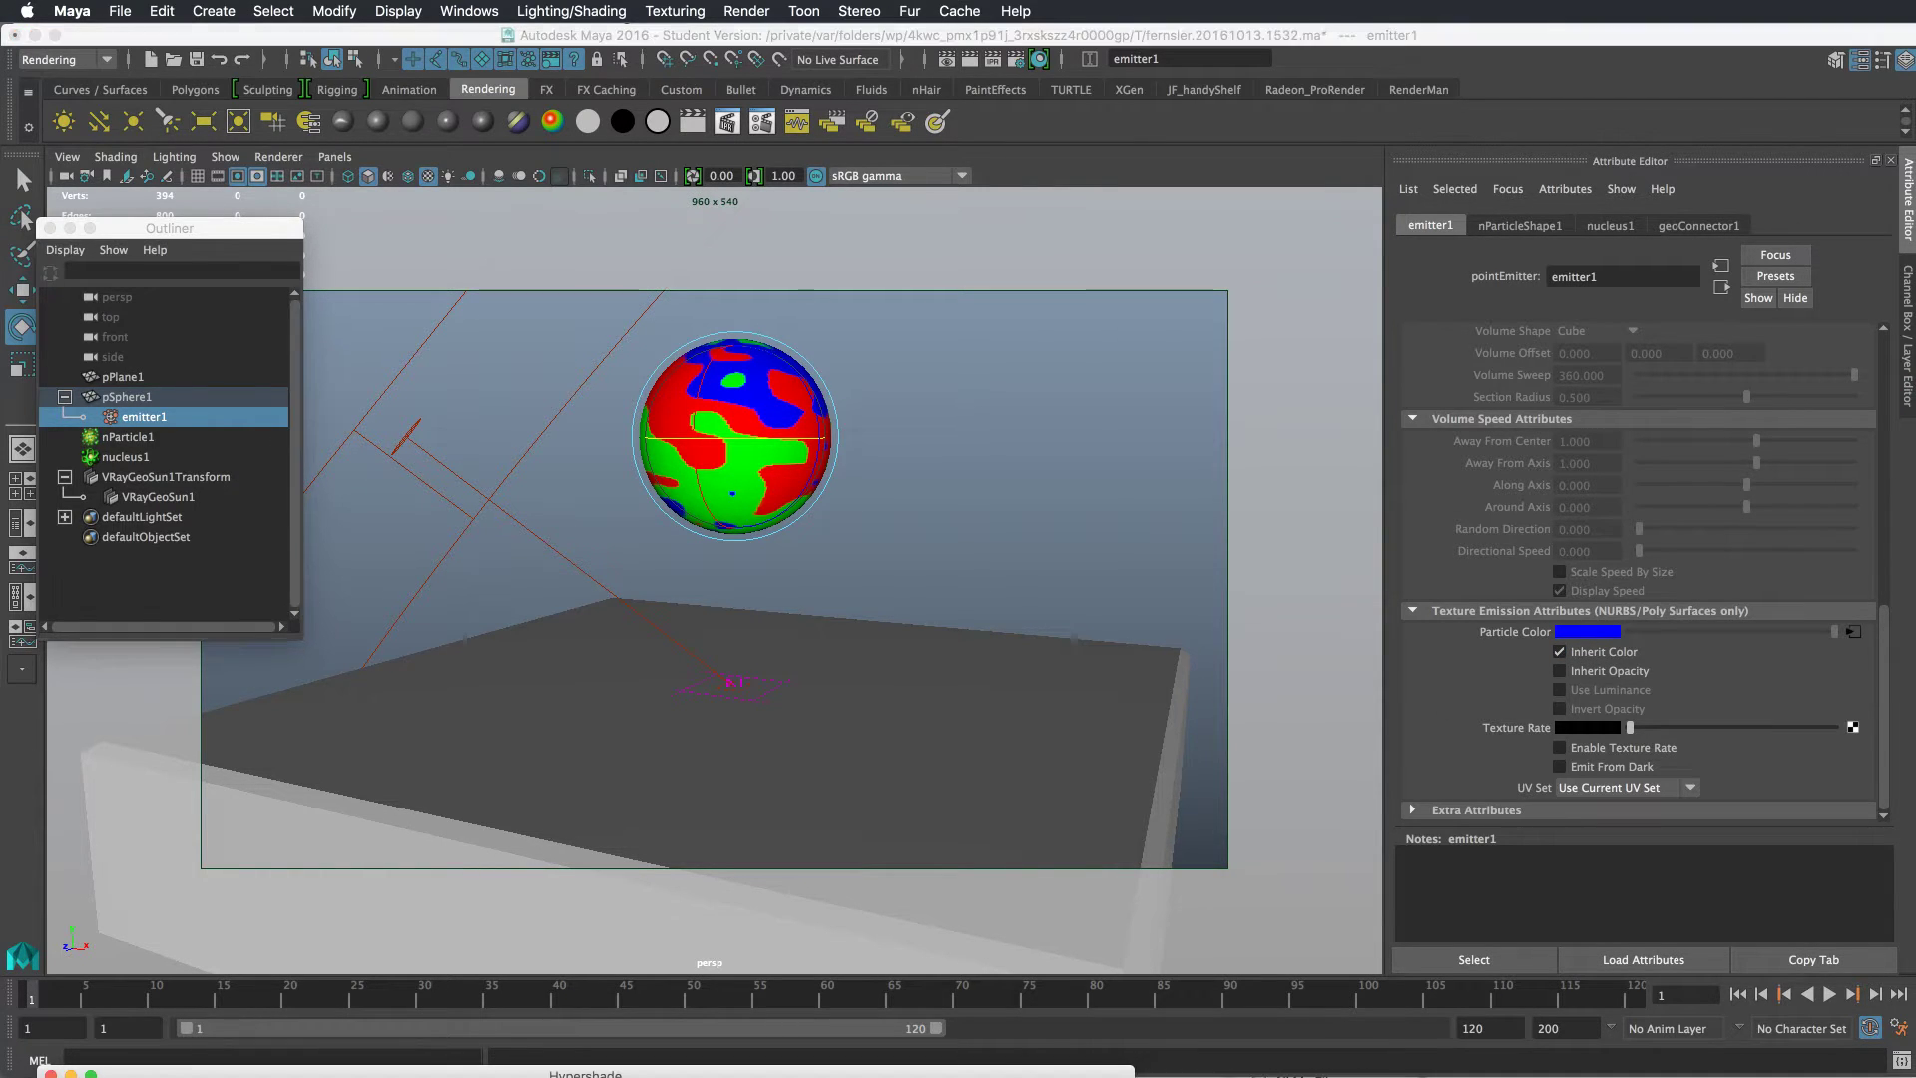
pyautogui.moveTo(264, 1076); pyautogui.dragTo(502, 741)
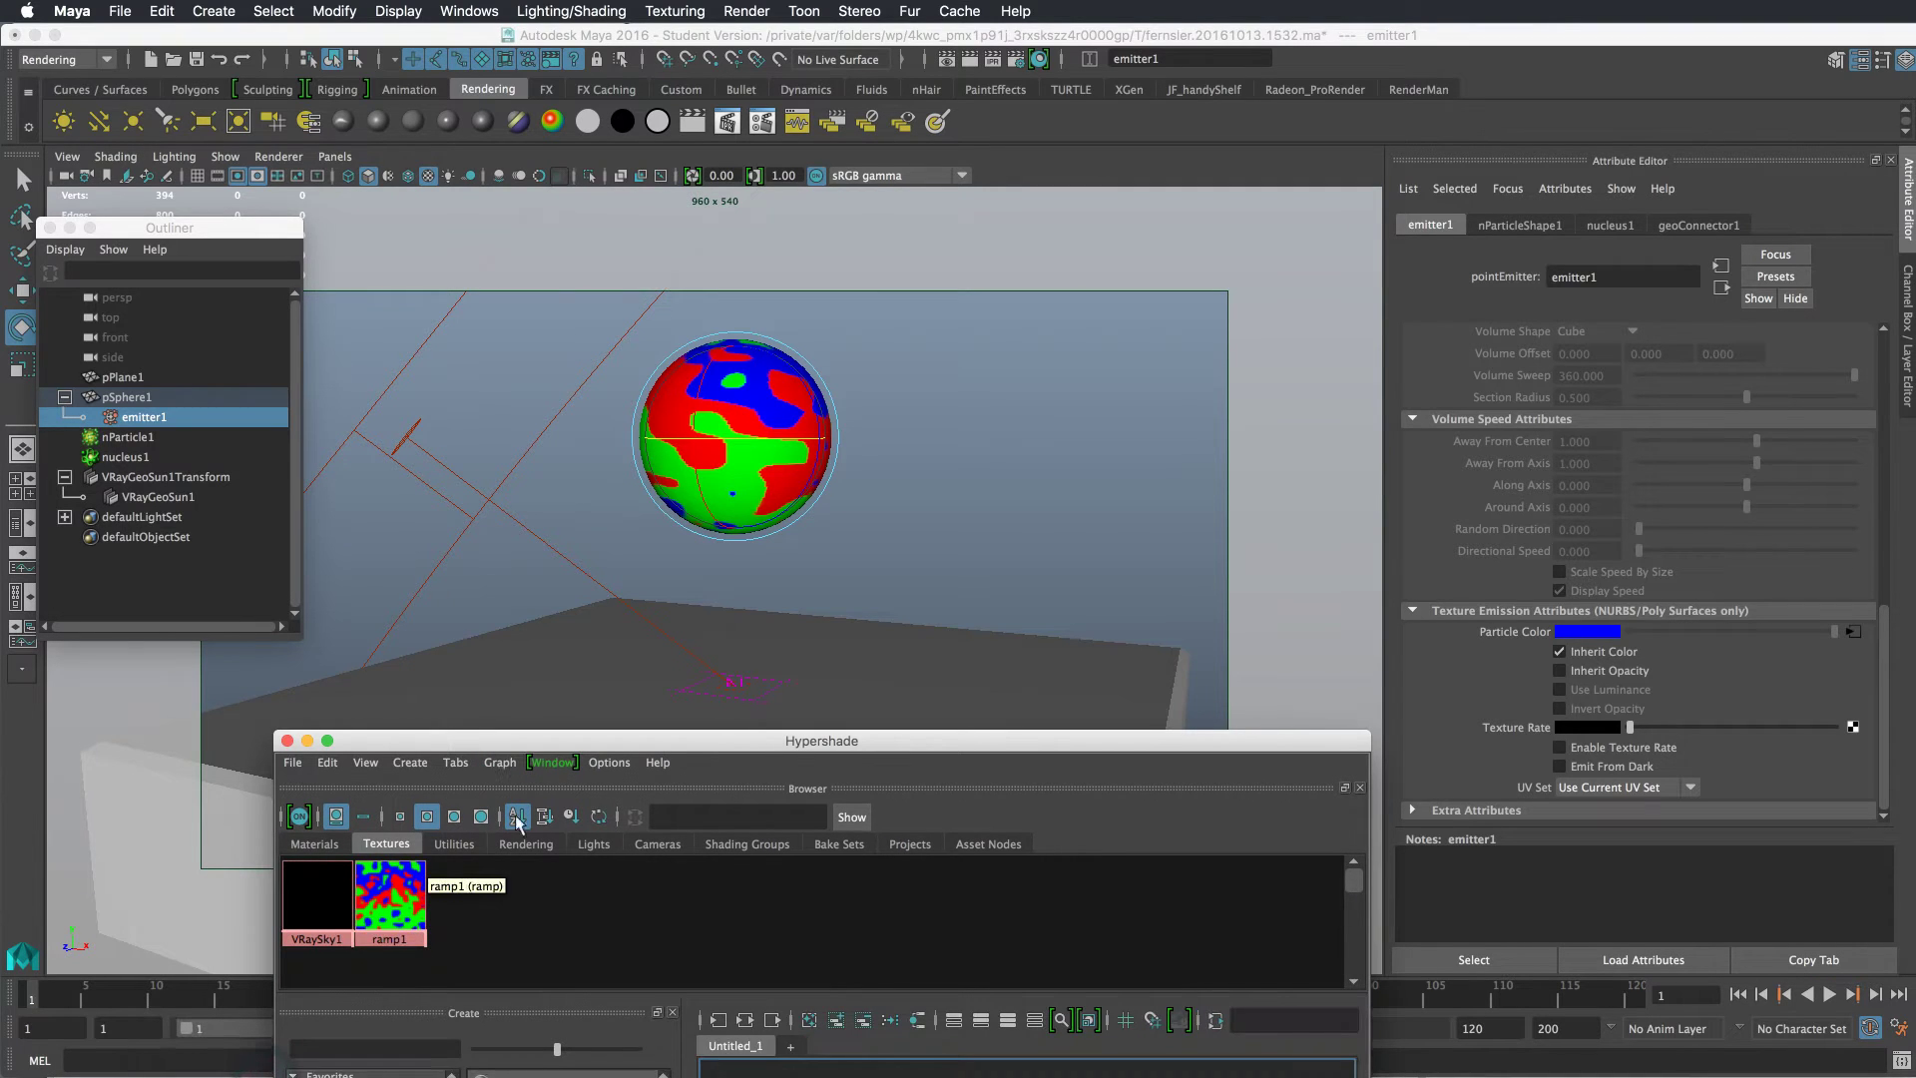
pyautogui.doubleClick(978, 740)
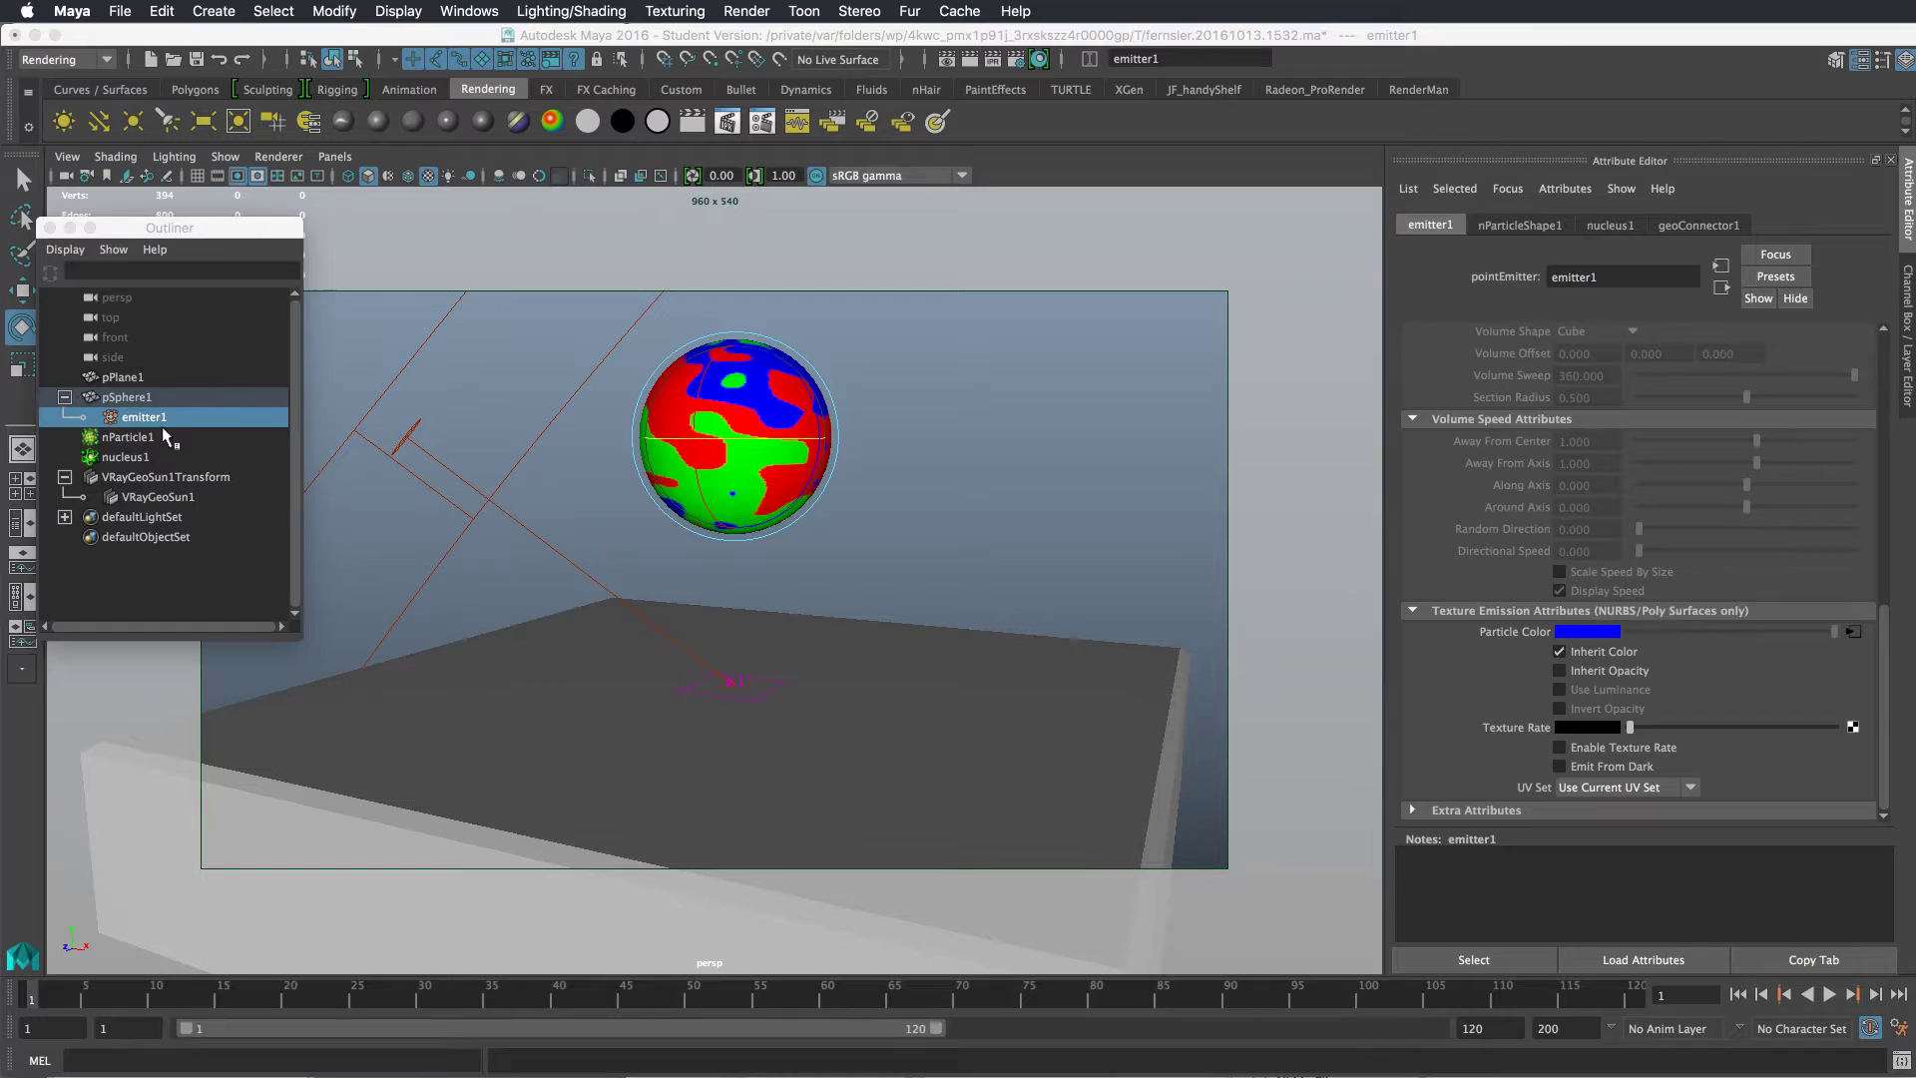
# Step: Examine nParticle1's per-particle attributes and the options for adding a dynamic color attribute
pyautogui.click(129, 436)
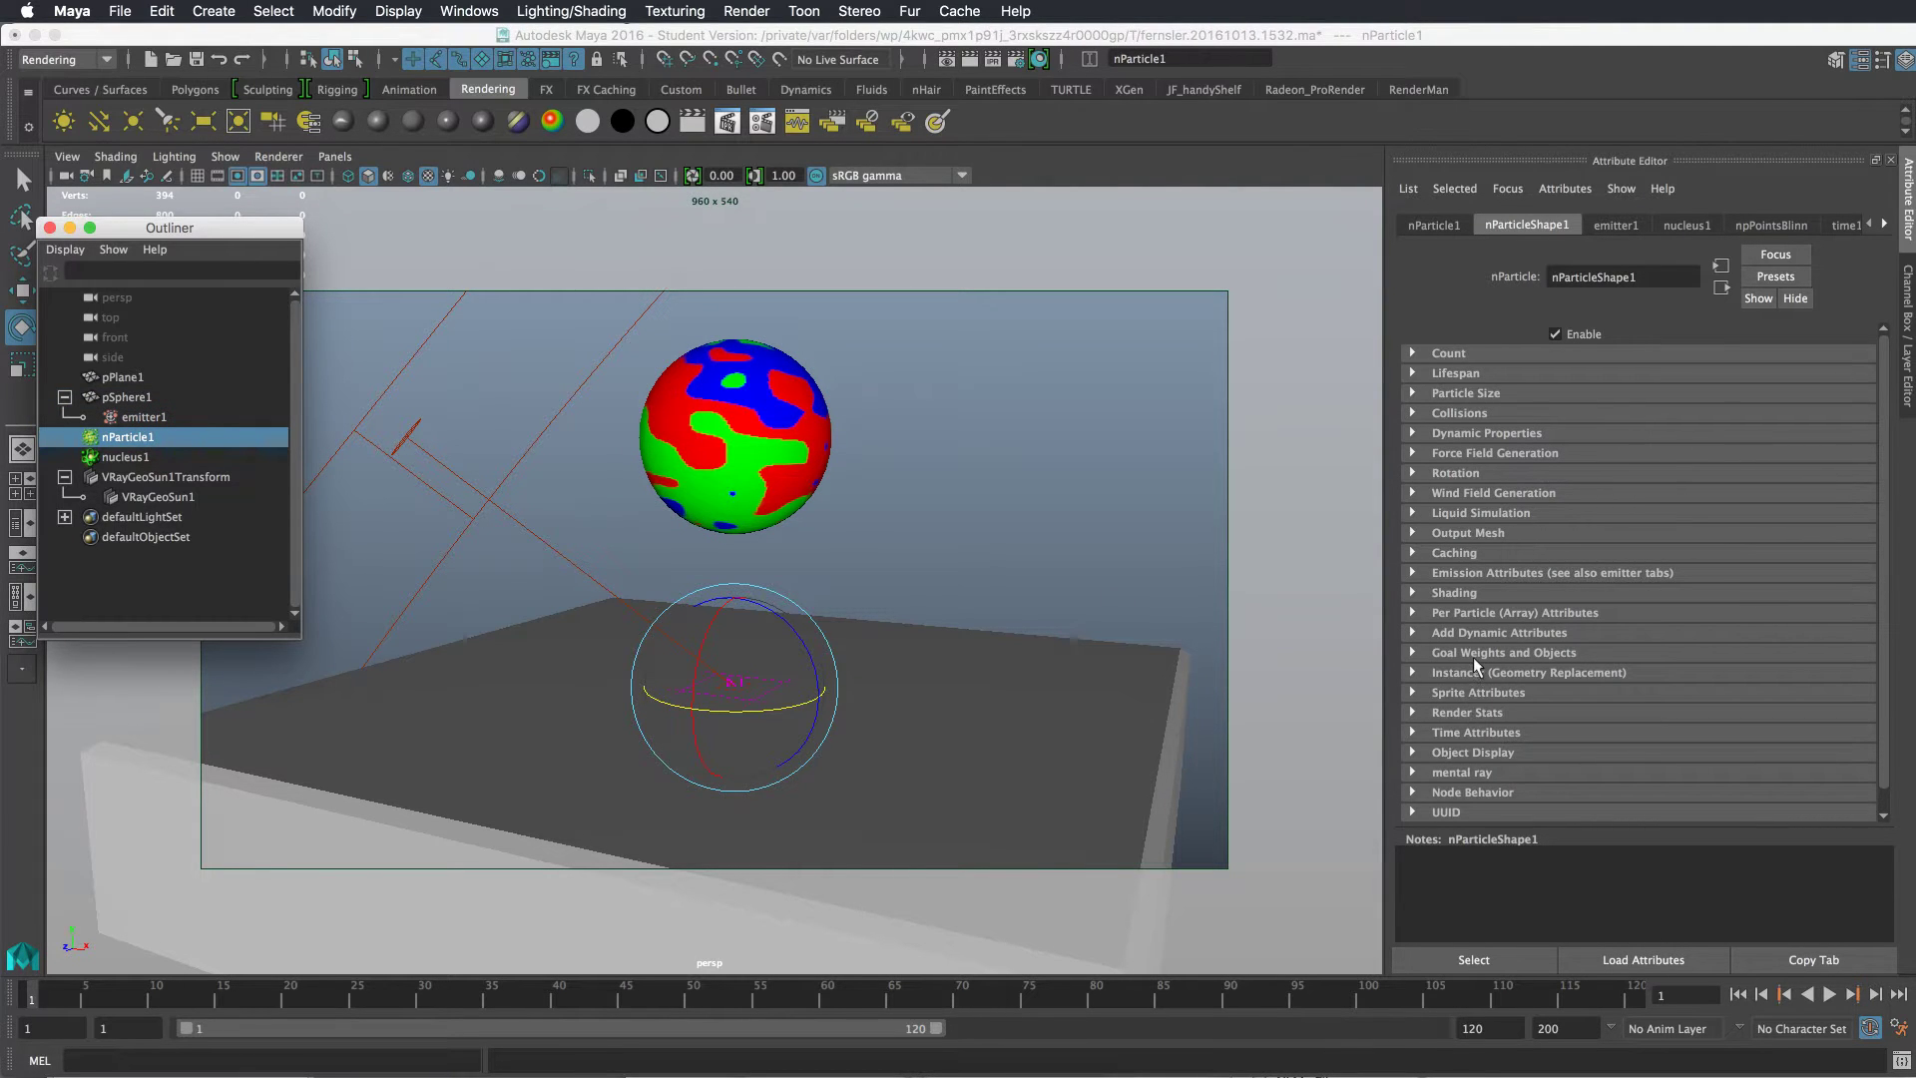
pyautogui.click(1479, 617)
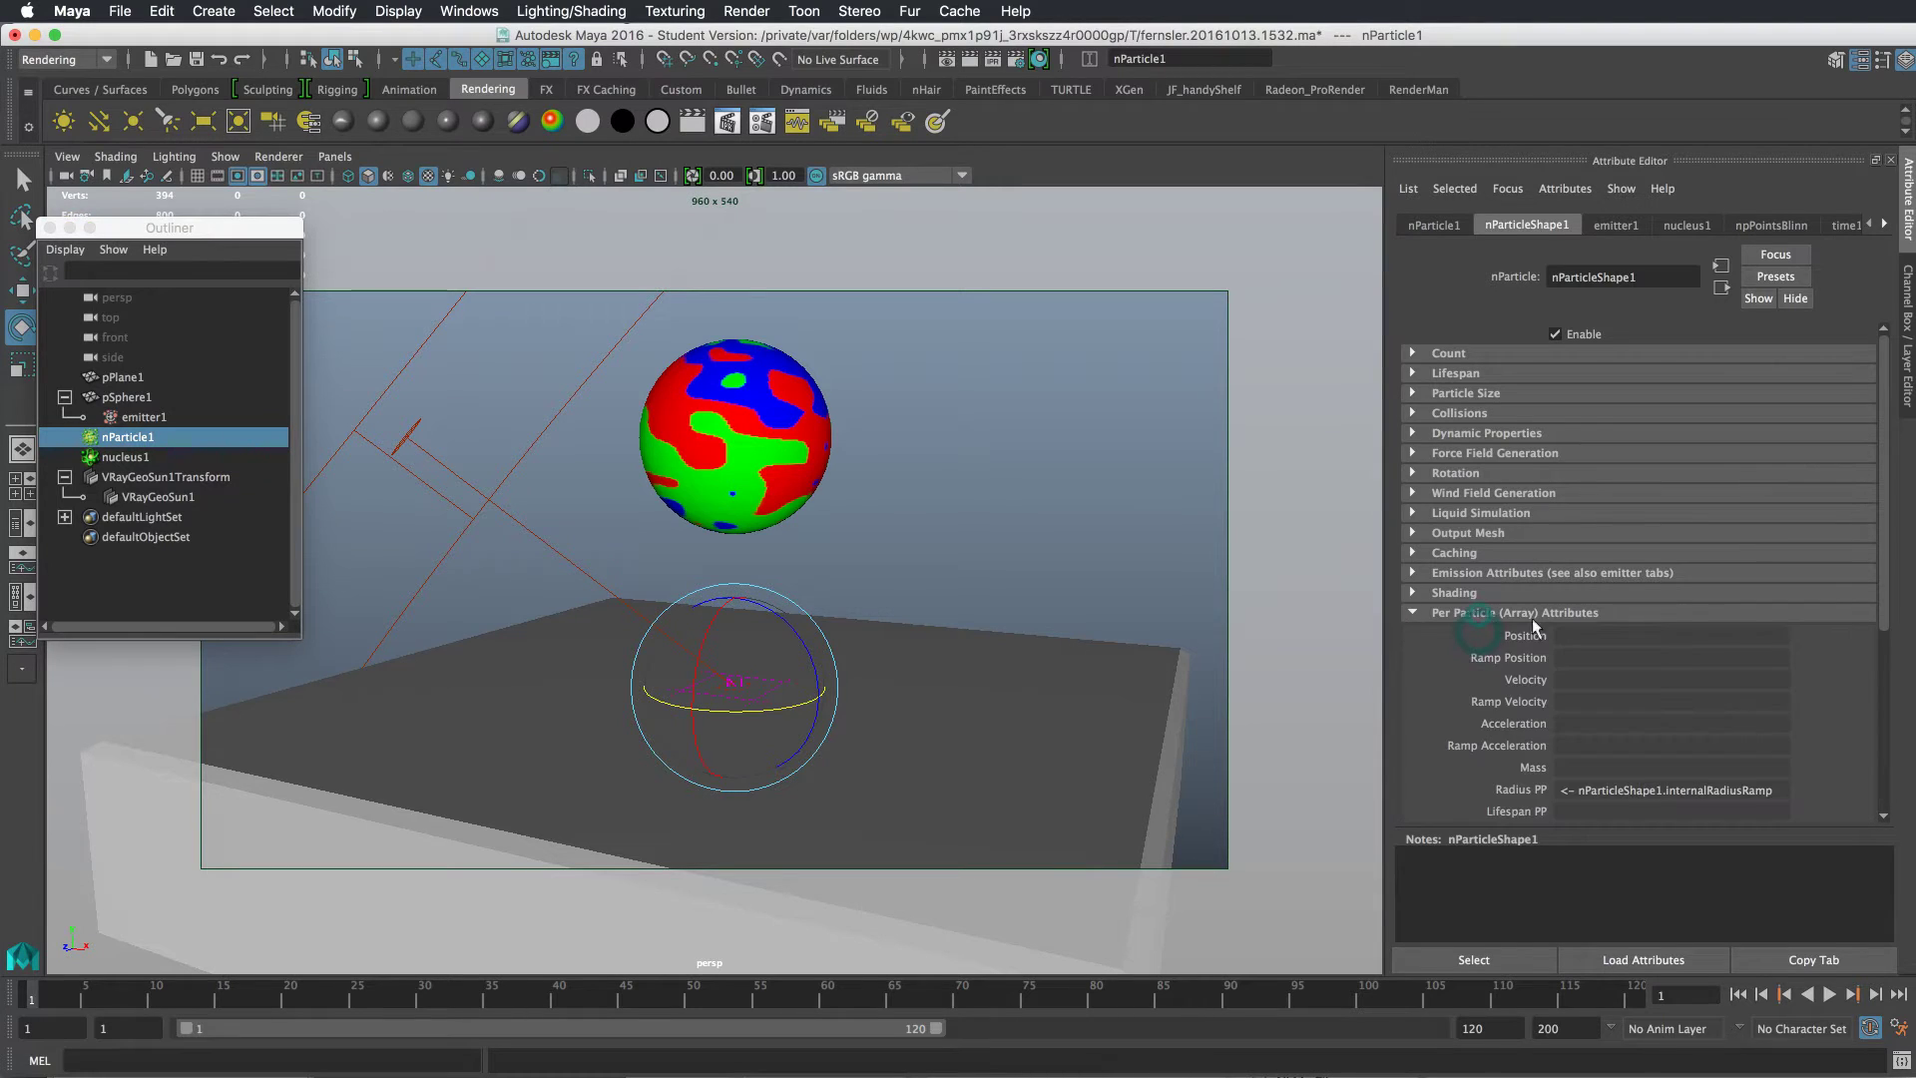
pyautogui.moveTo(1885, 556); pyautogui.dragTo(1874, 699)
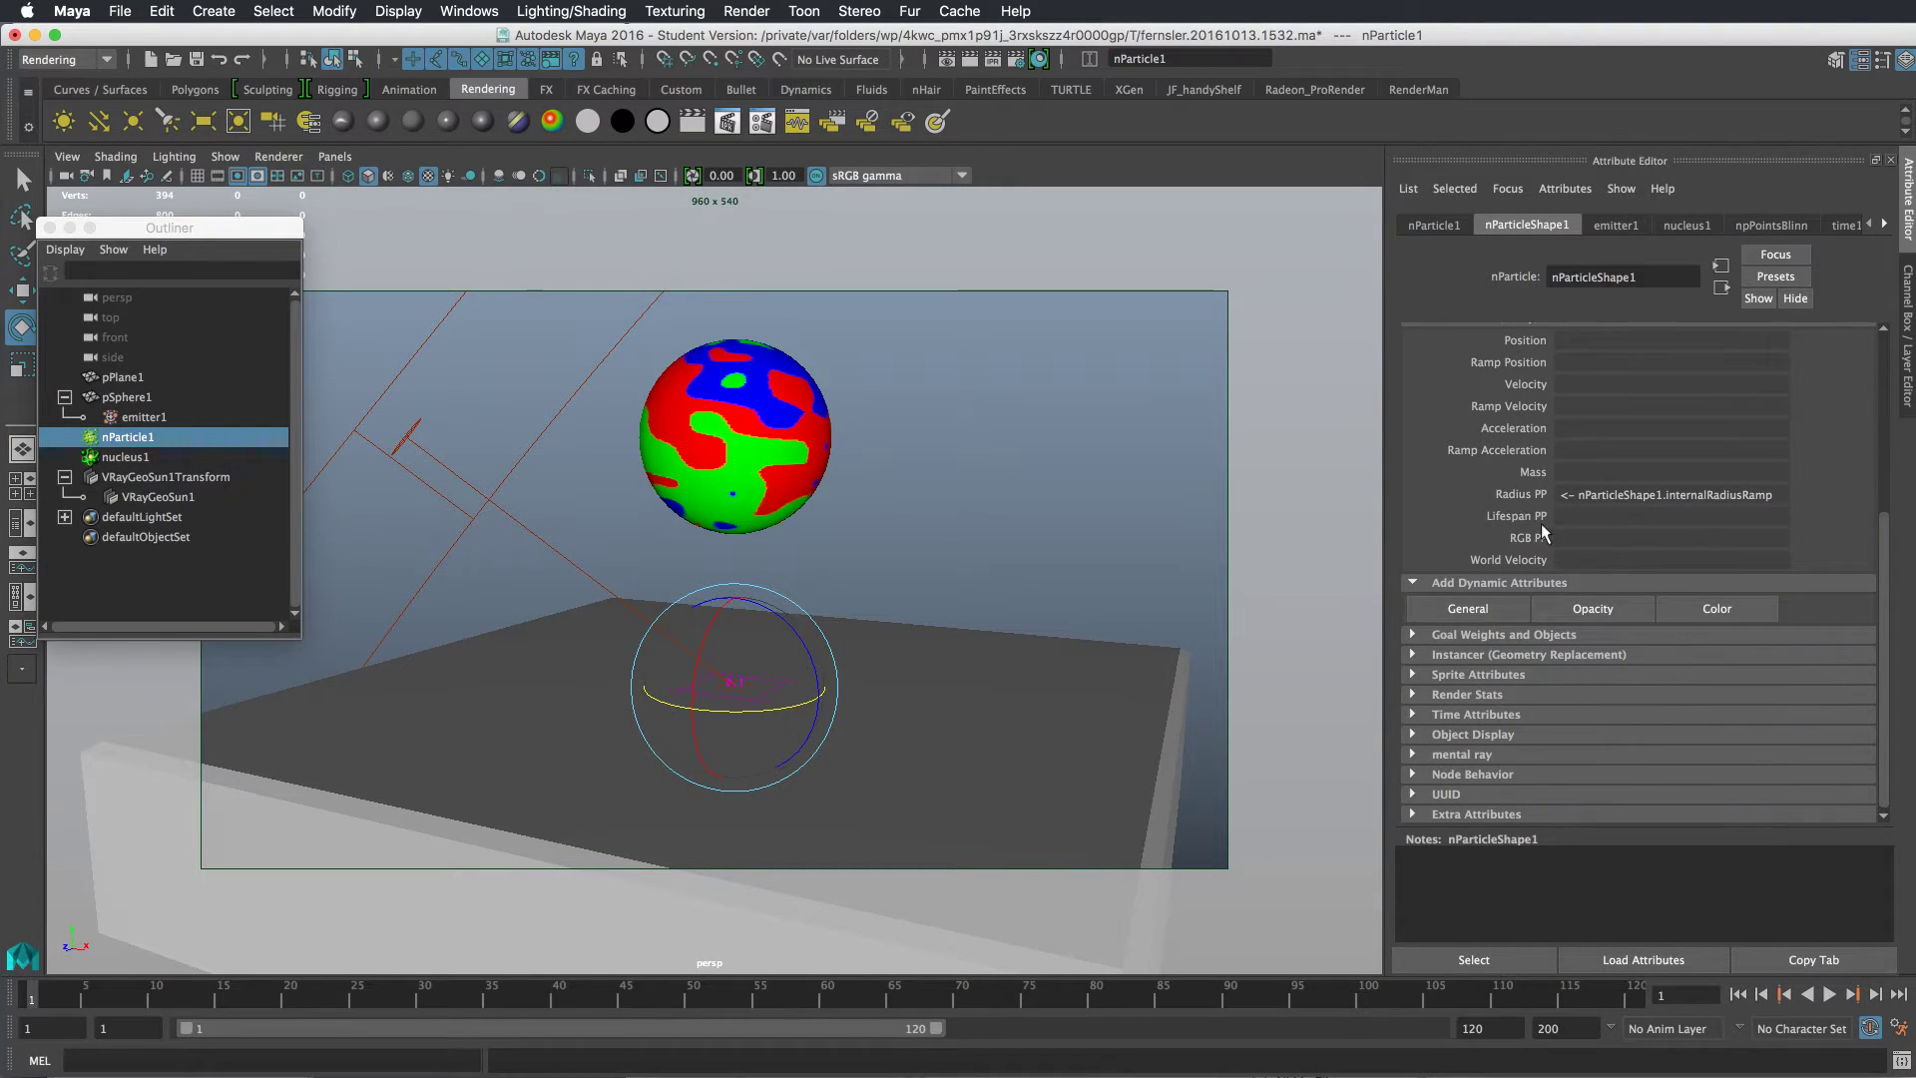
pyautogui.click(1732, 609)
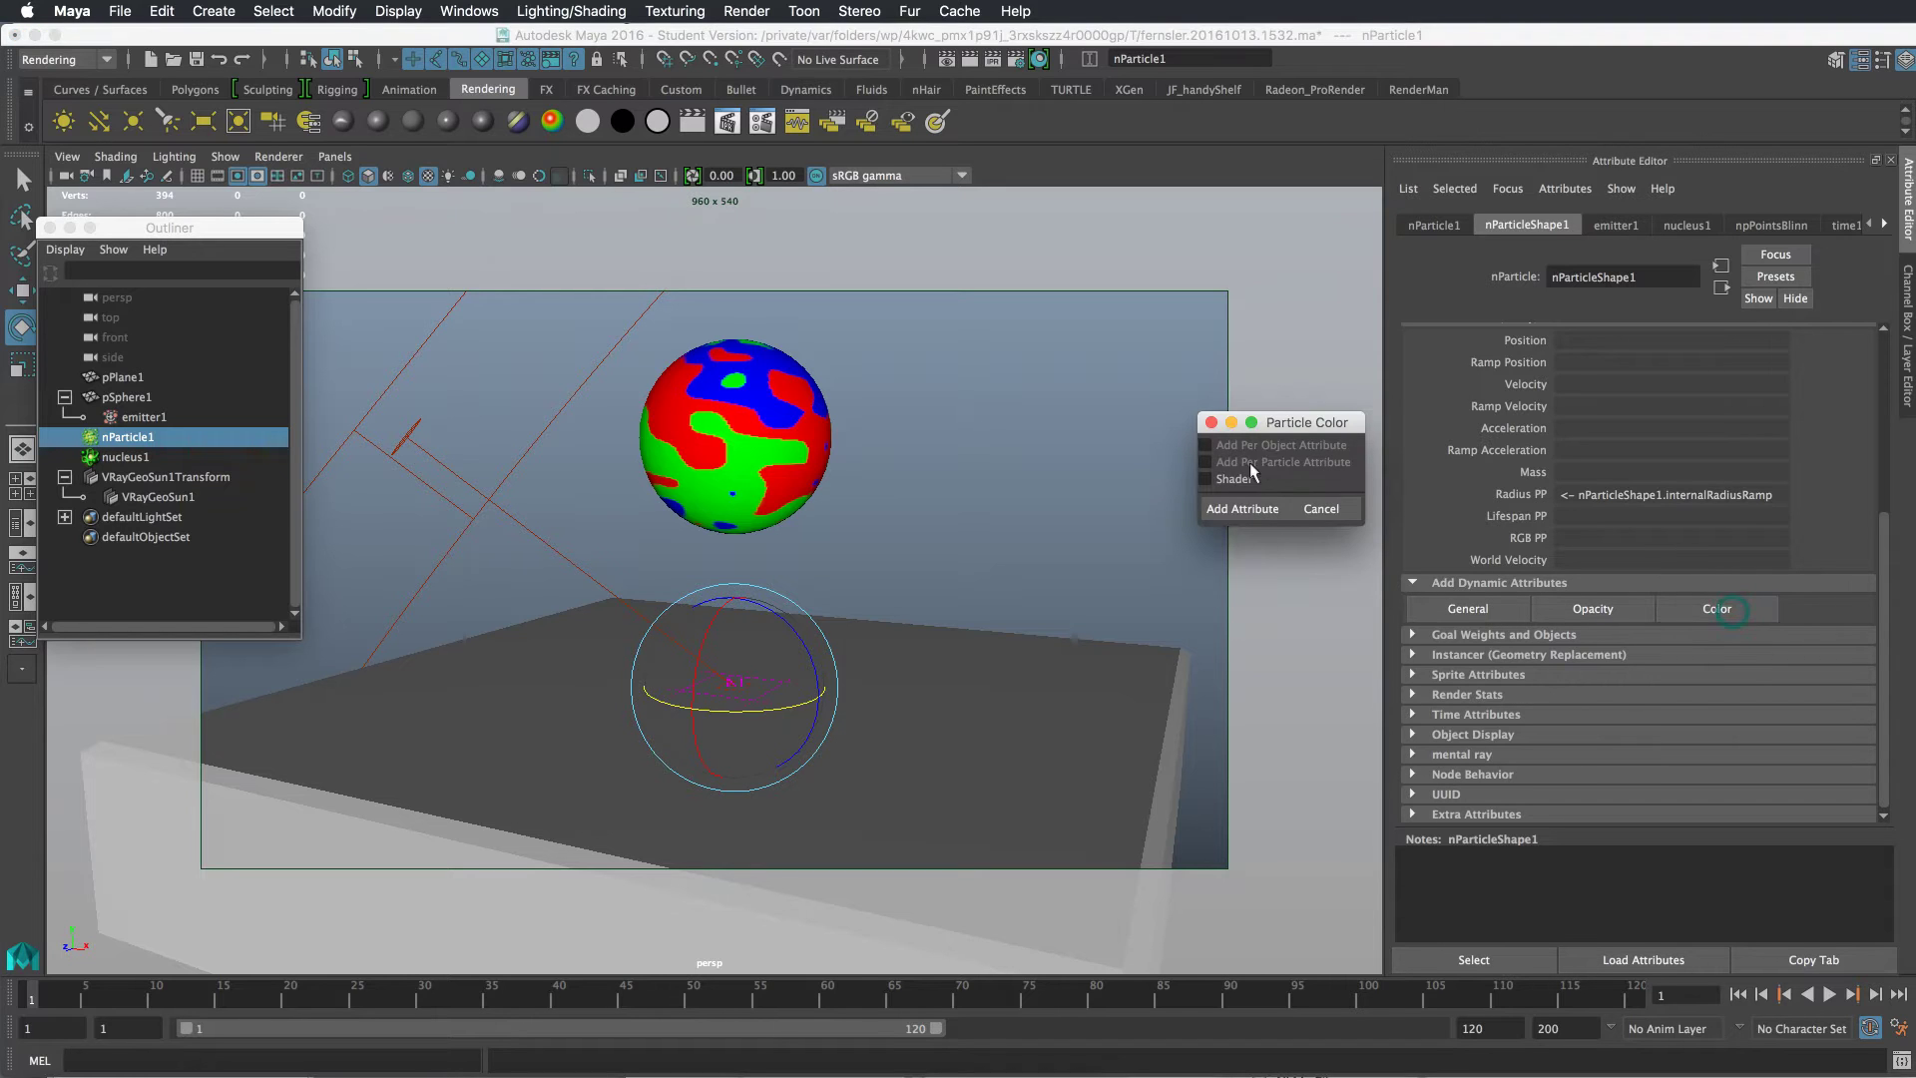
pyautogui.click(1211, 422)
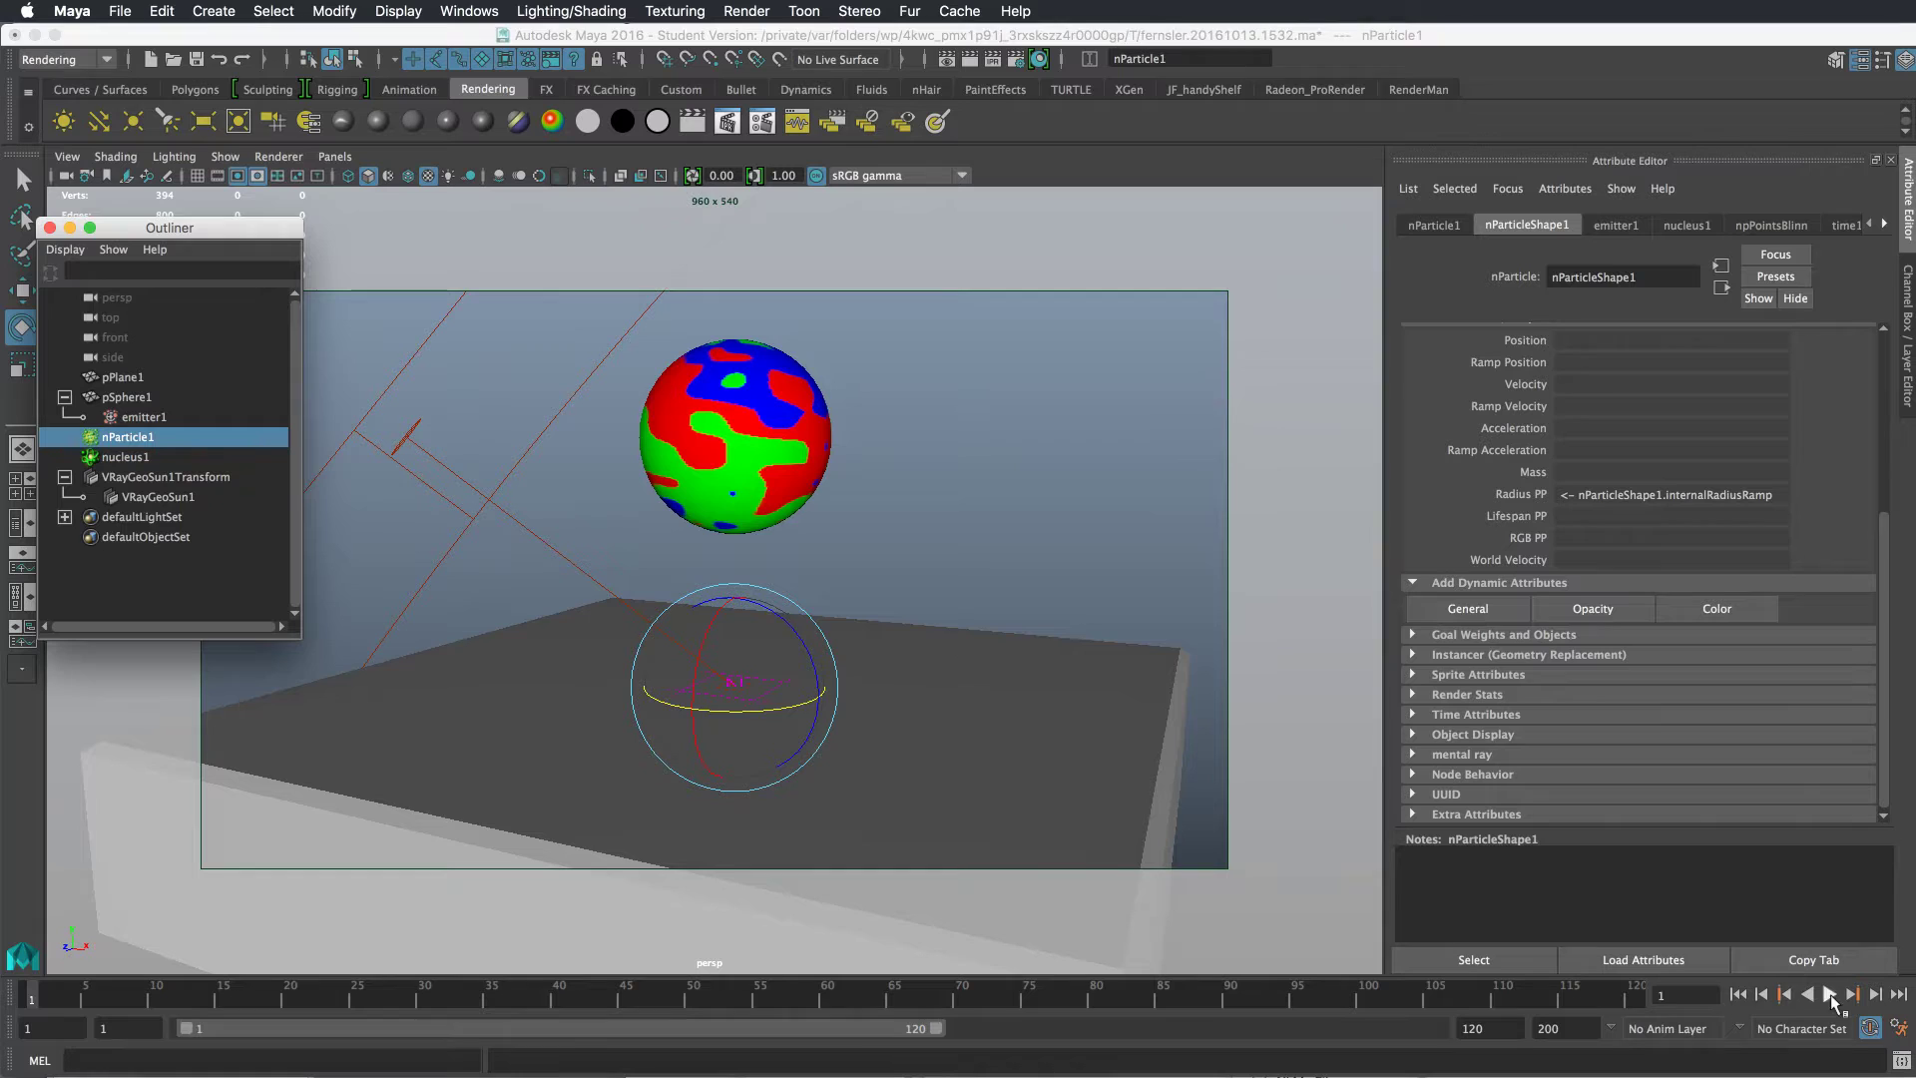
# Step: Play the particle simulation to frame 47 and render that frame in V-Ray to check the particle colors
pyautogui.click(1830, 994)
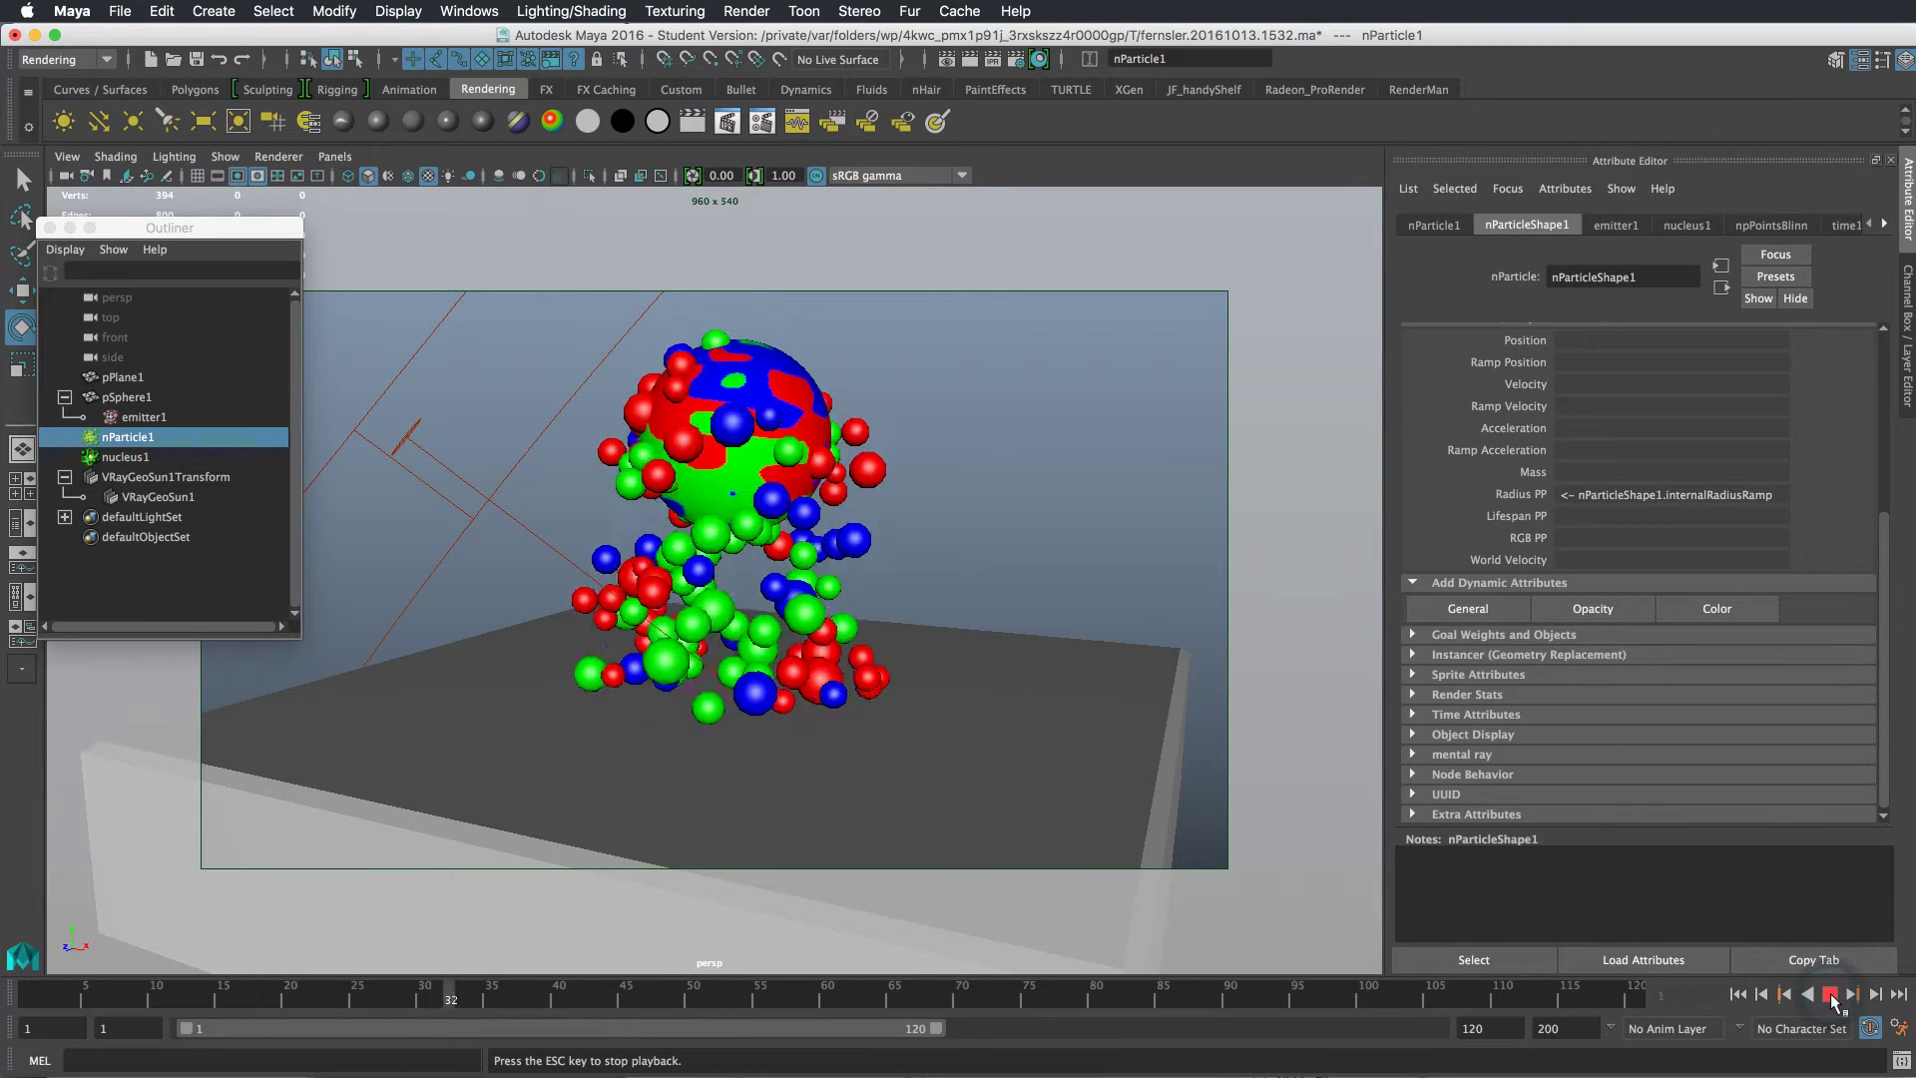
pyautogui.click(1830, 995)
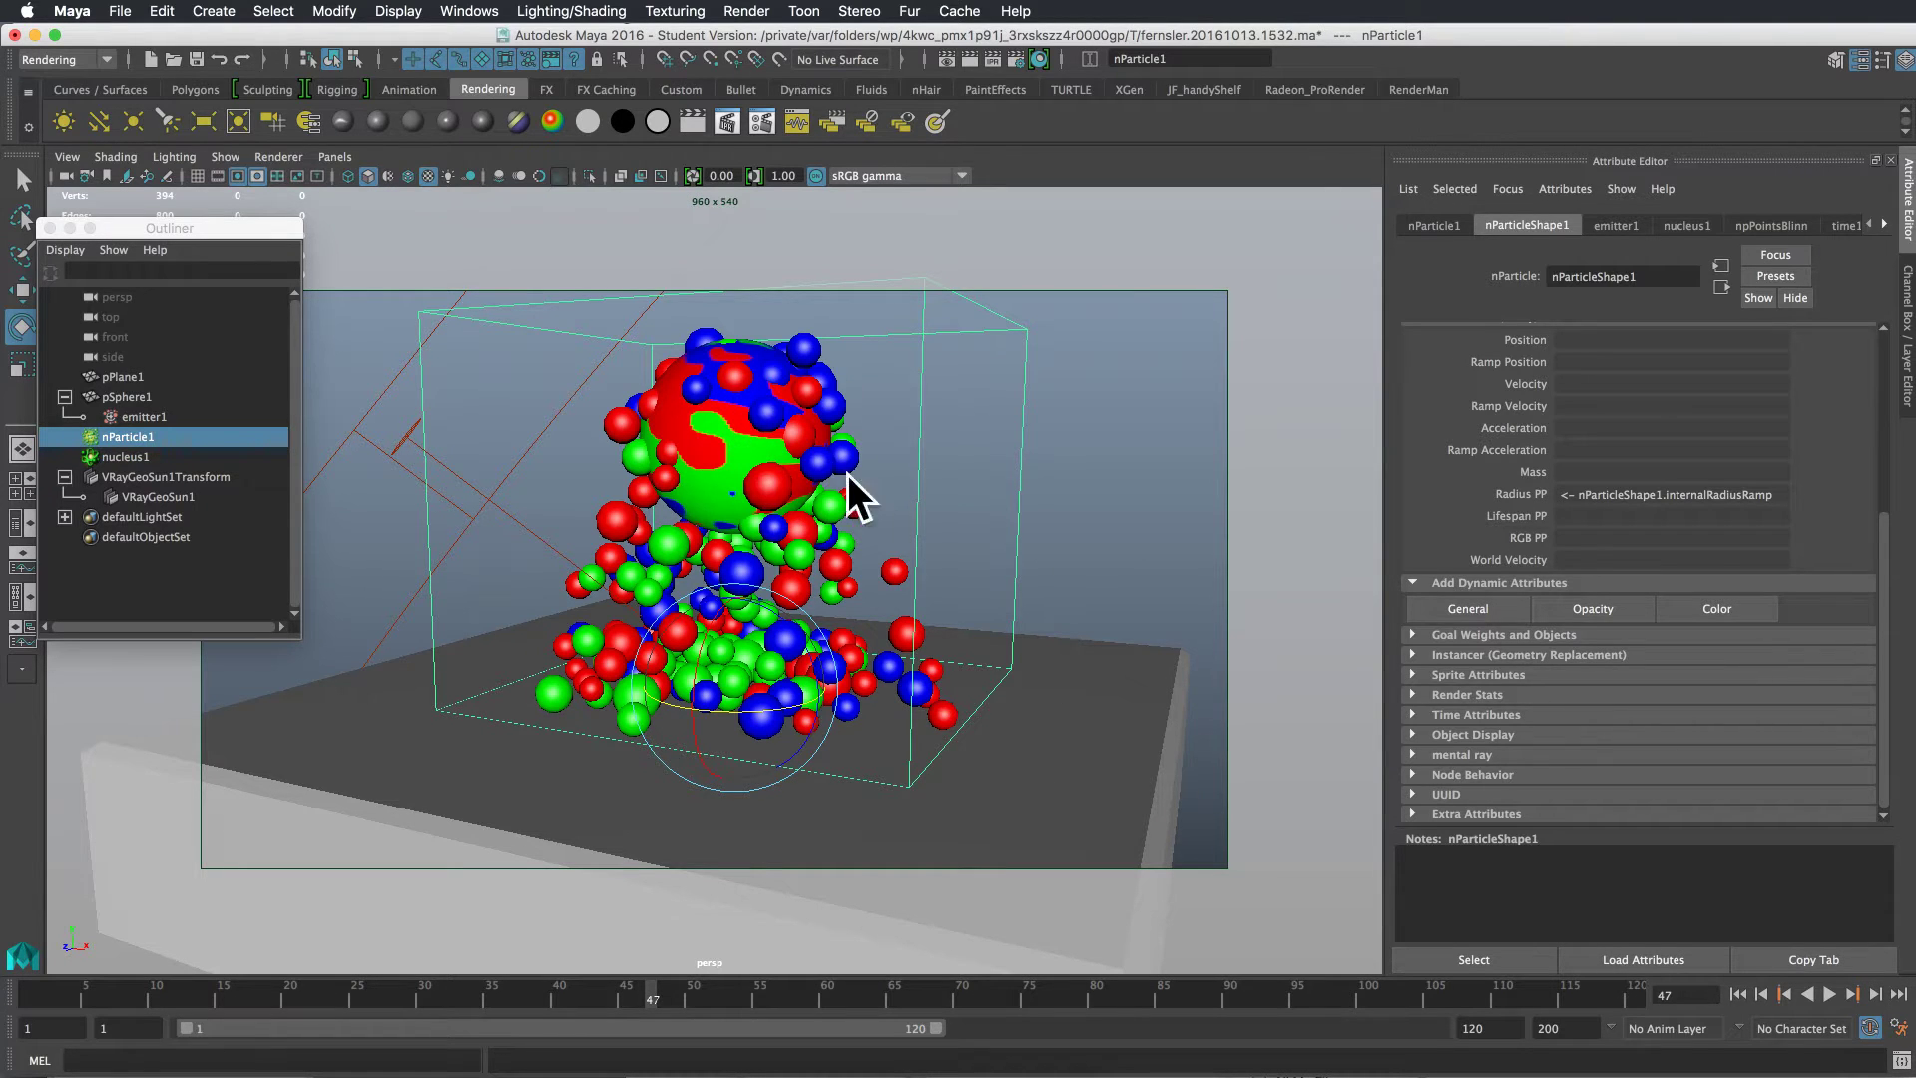
pyautogui.click(969, 59)
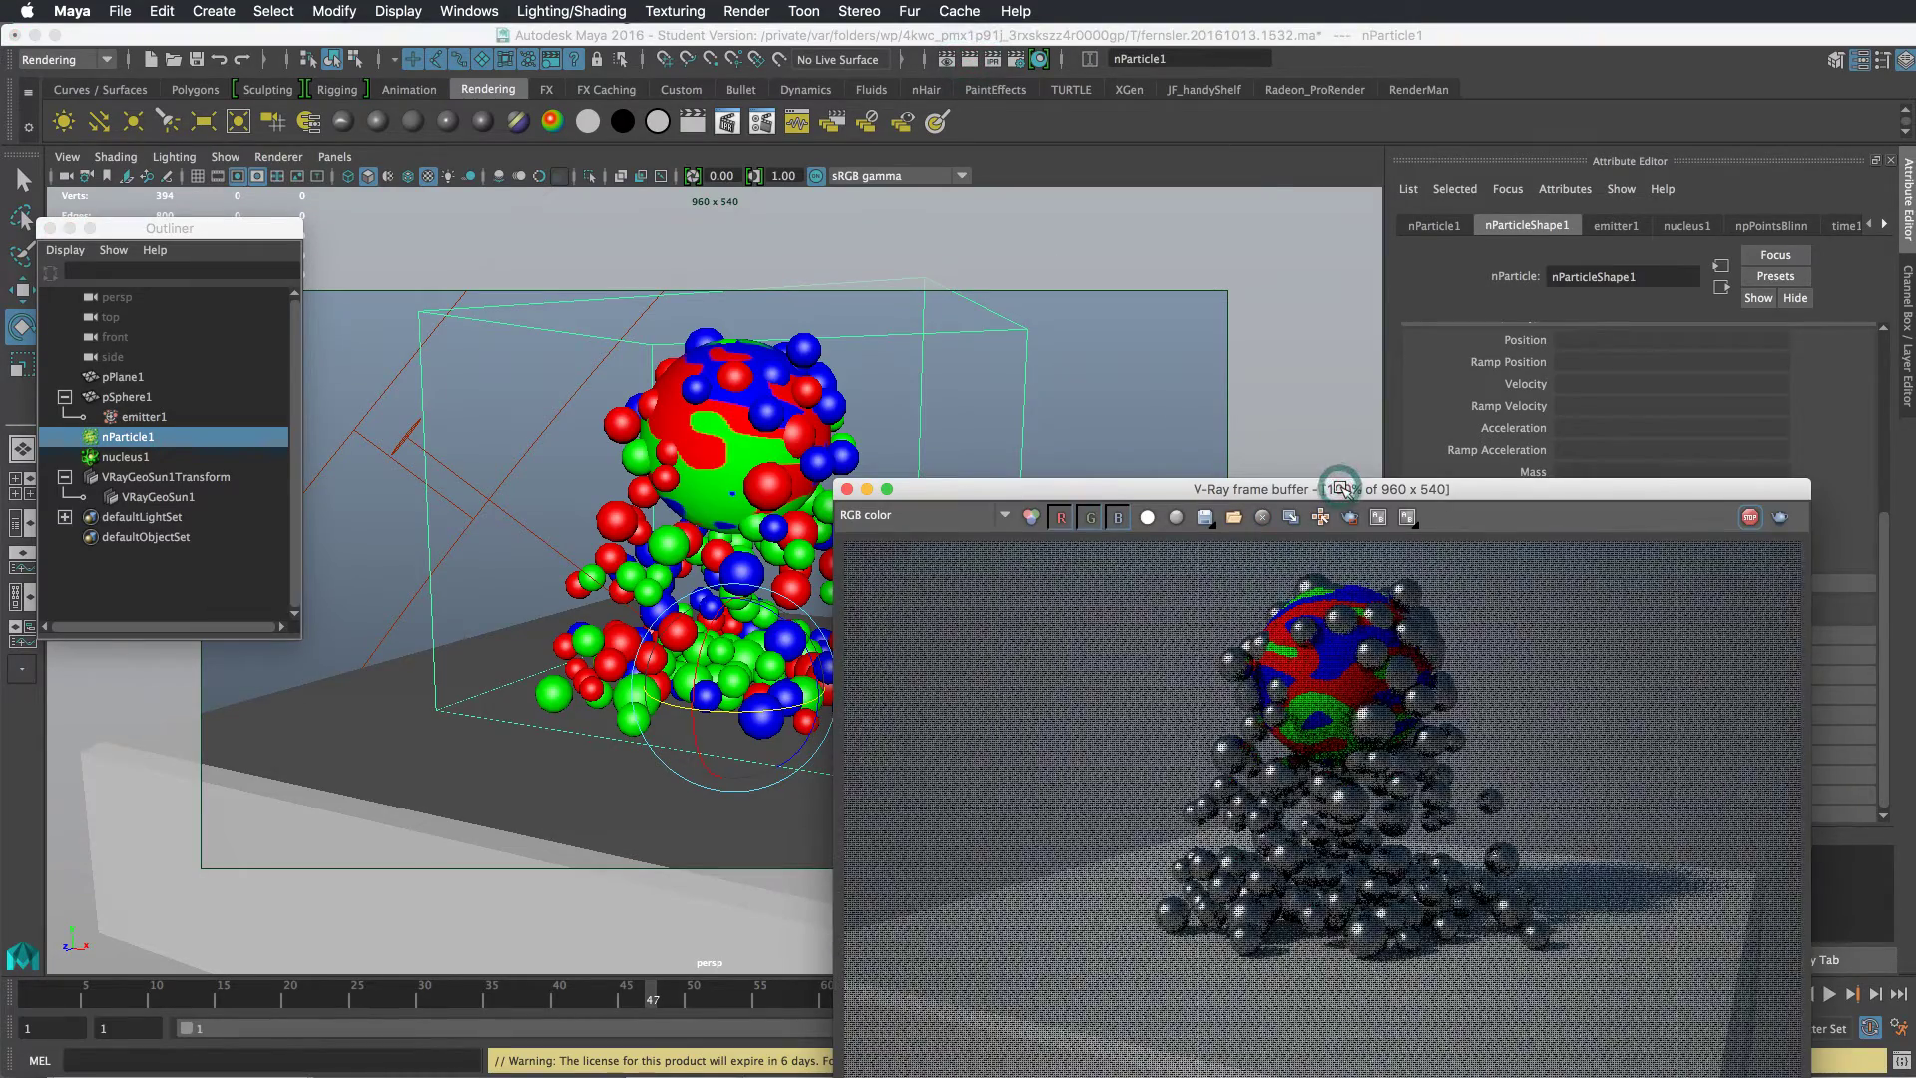
pyautogui.moveTo(1339, 488); pyautogui.dragTo(1144, 183)
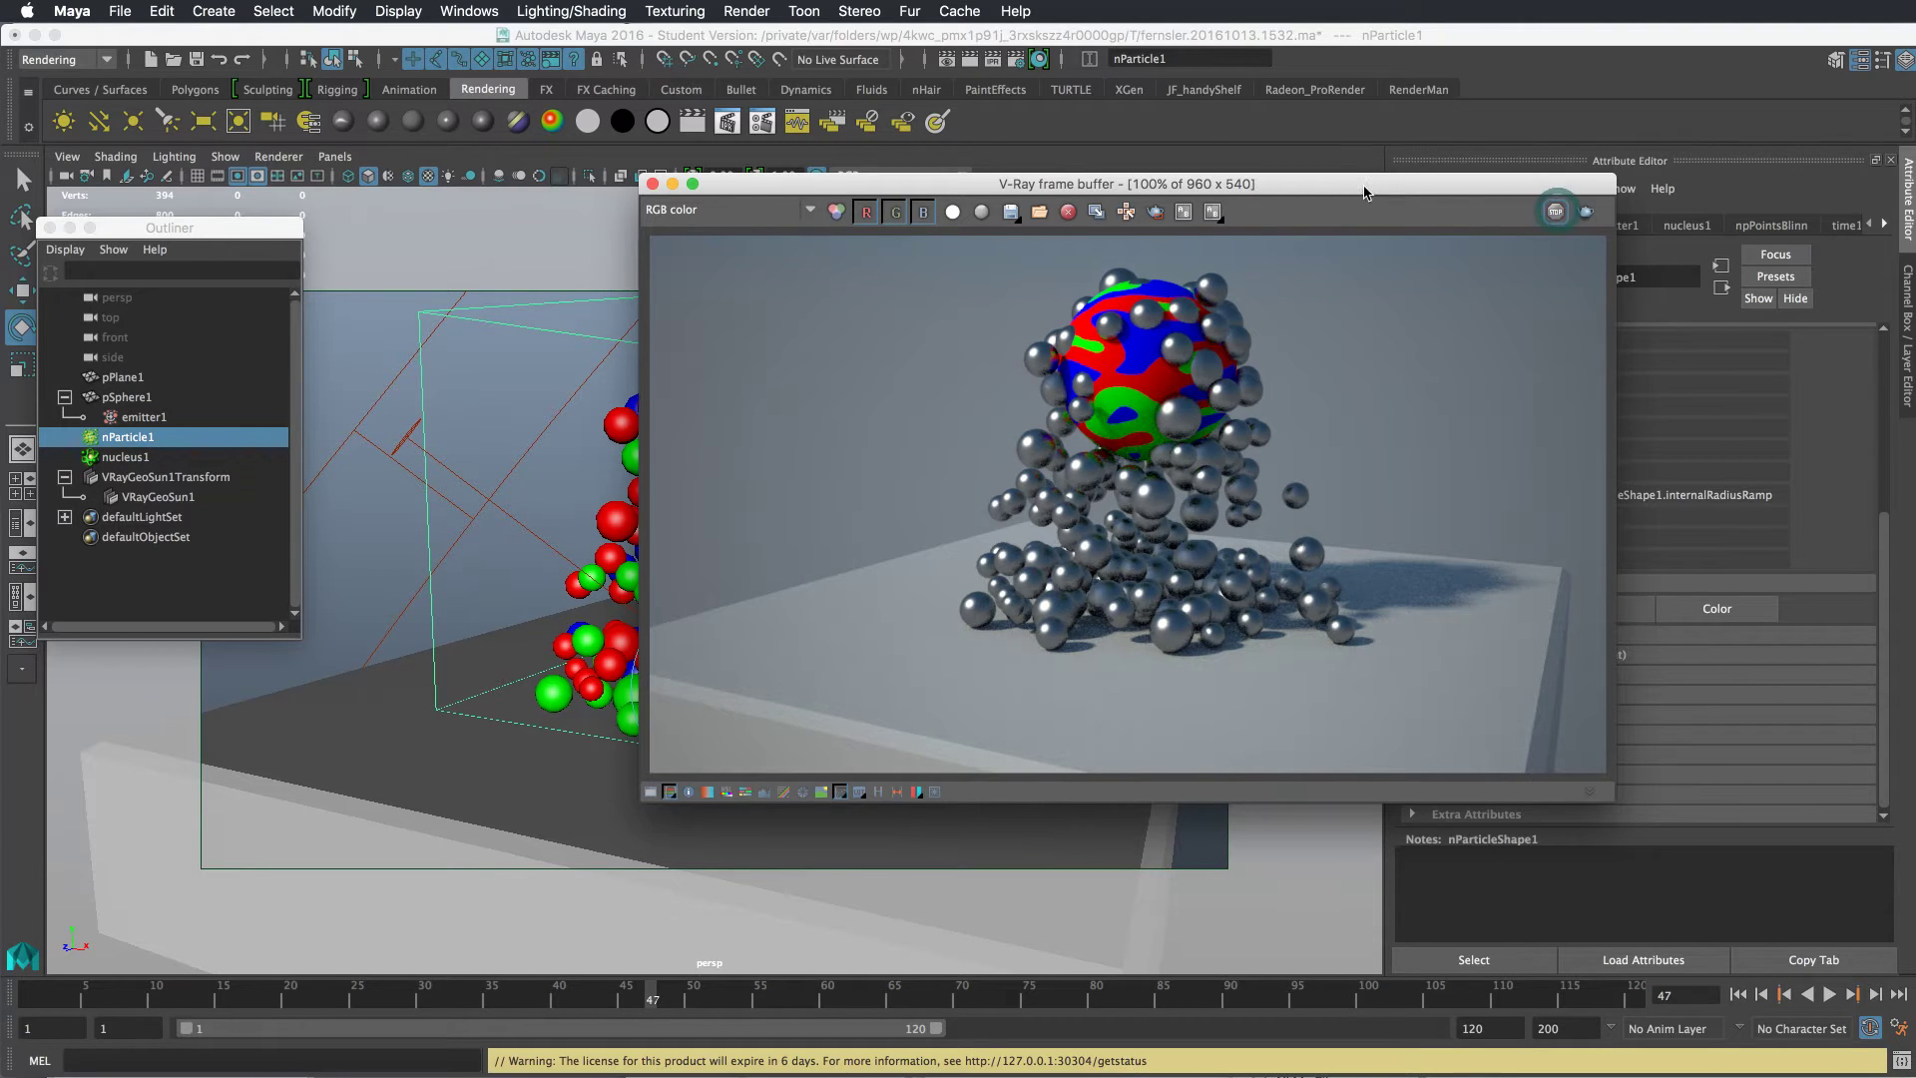
pyautogui.doubleClick(1363, 186)
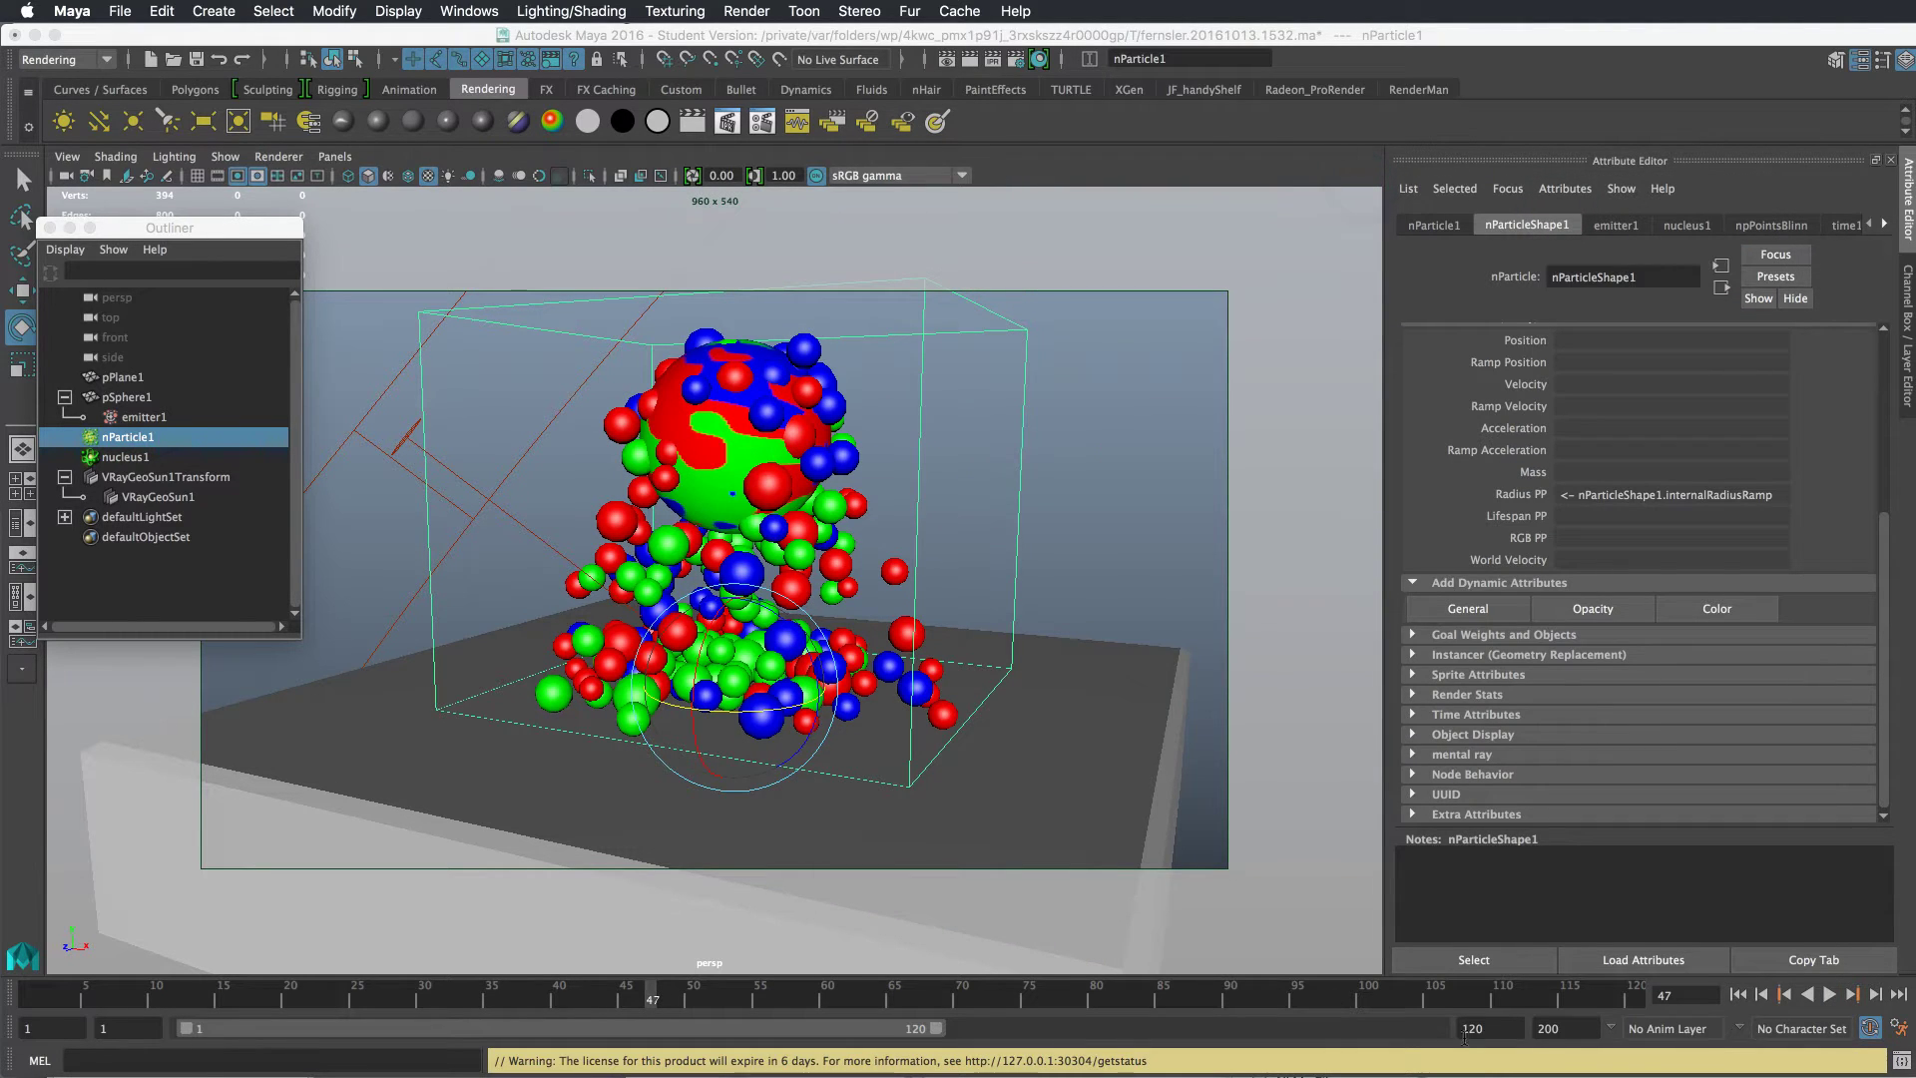
# Step: Add V-Ray per-particle attribute export to the nParticle1 shape, with only RGB chosen for export
pyautogui.click(928, 522)
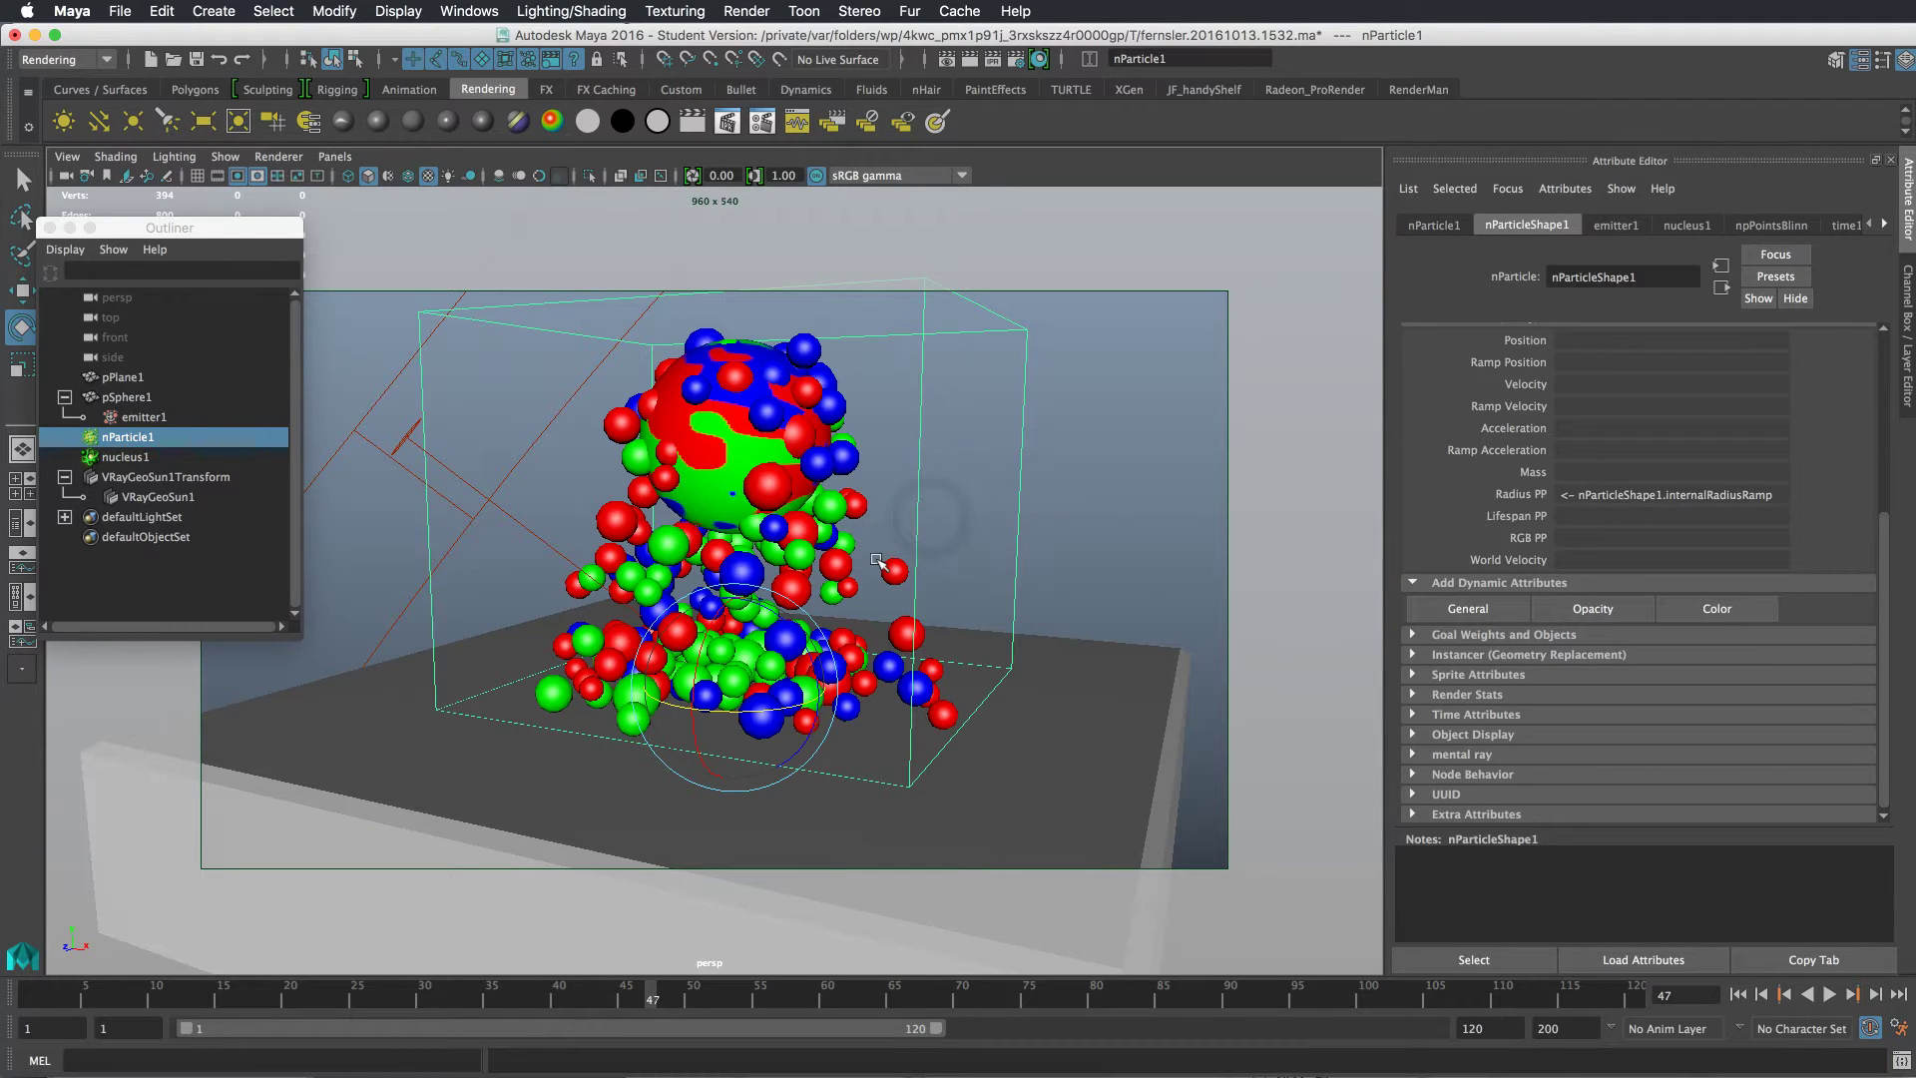
pyautogui.click(932, 530)
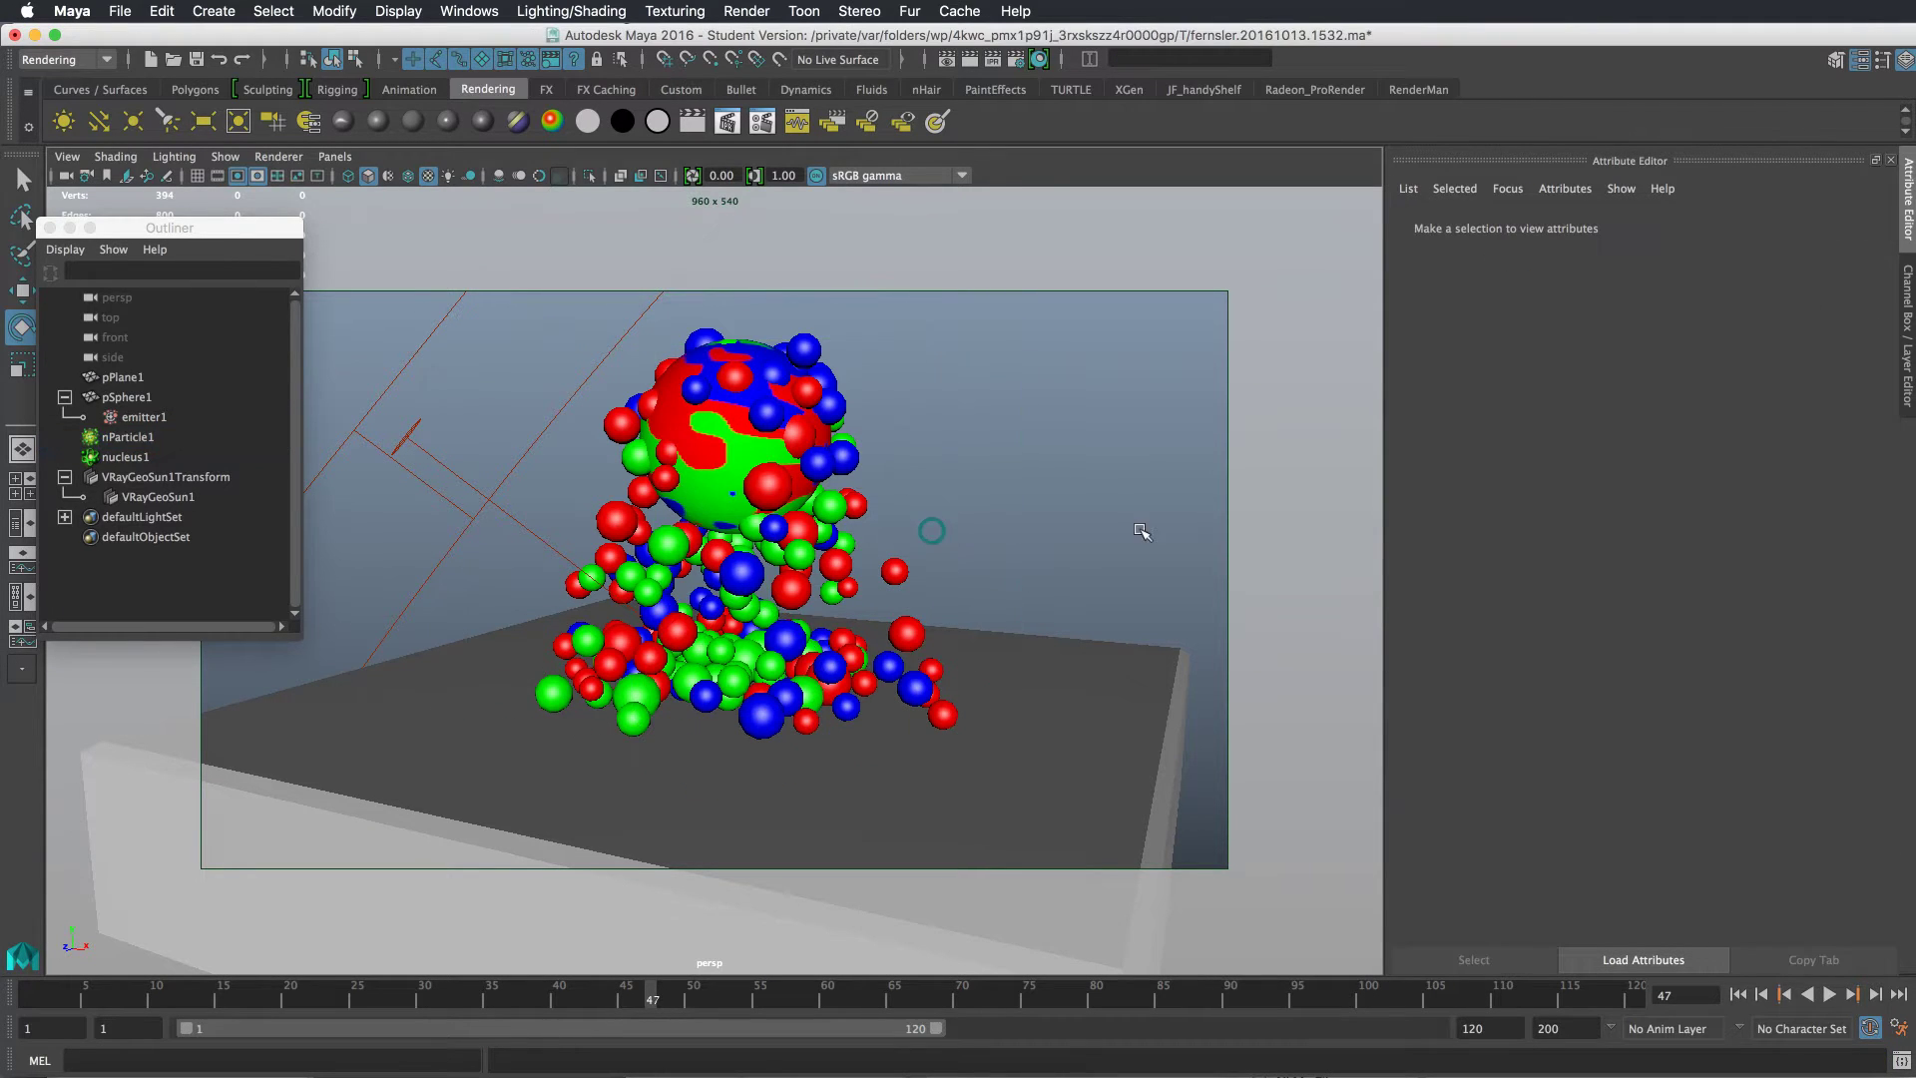
pyautogui.click(888, 574)
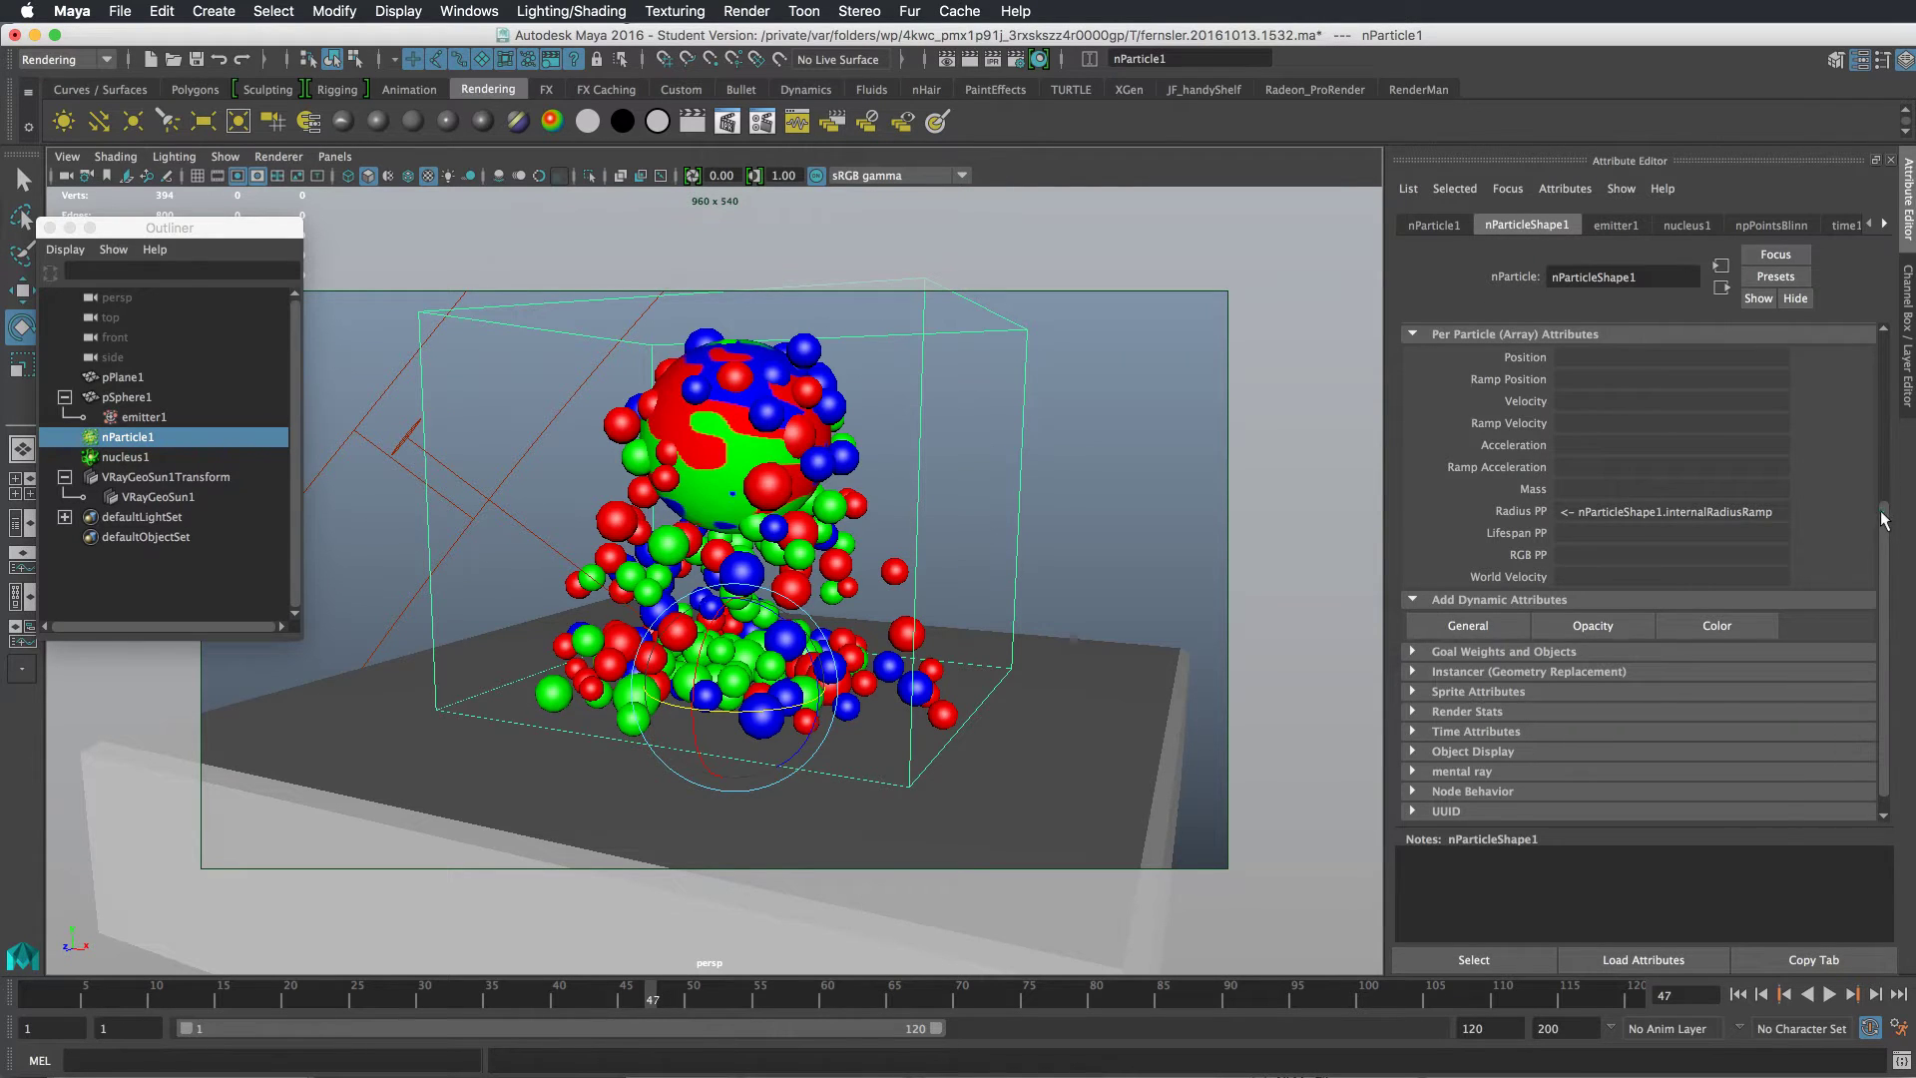
pyautogui.scroll(5, 1884, 520)
pyautogui.click(1564, 188)
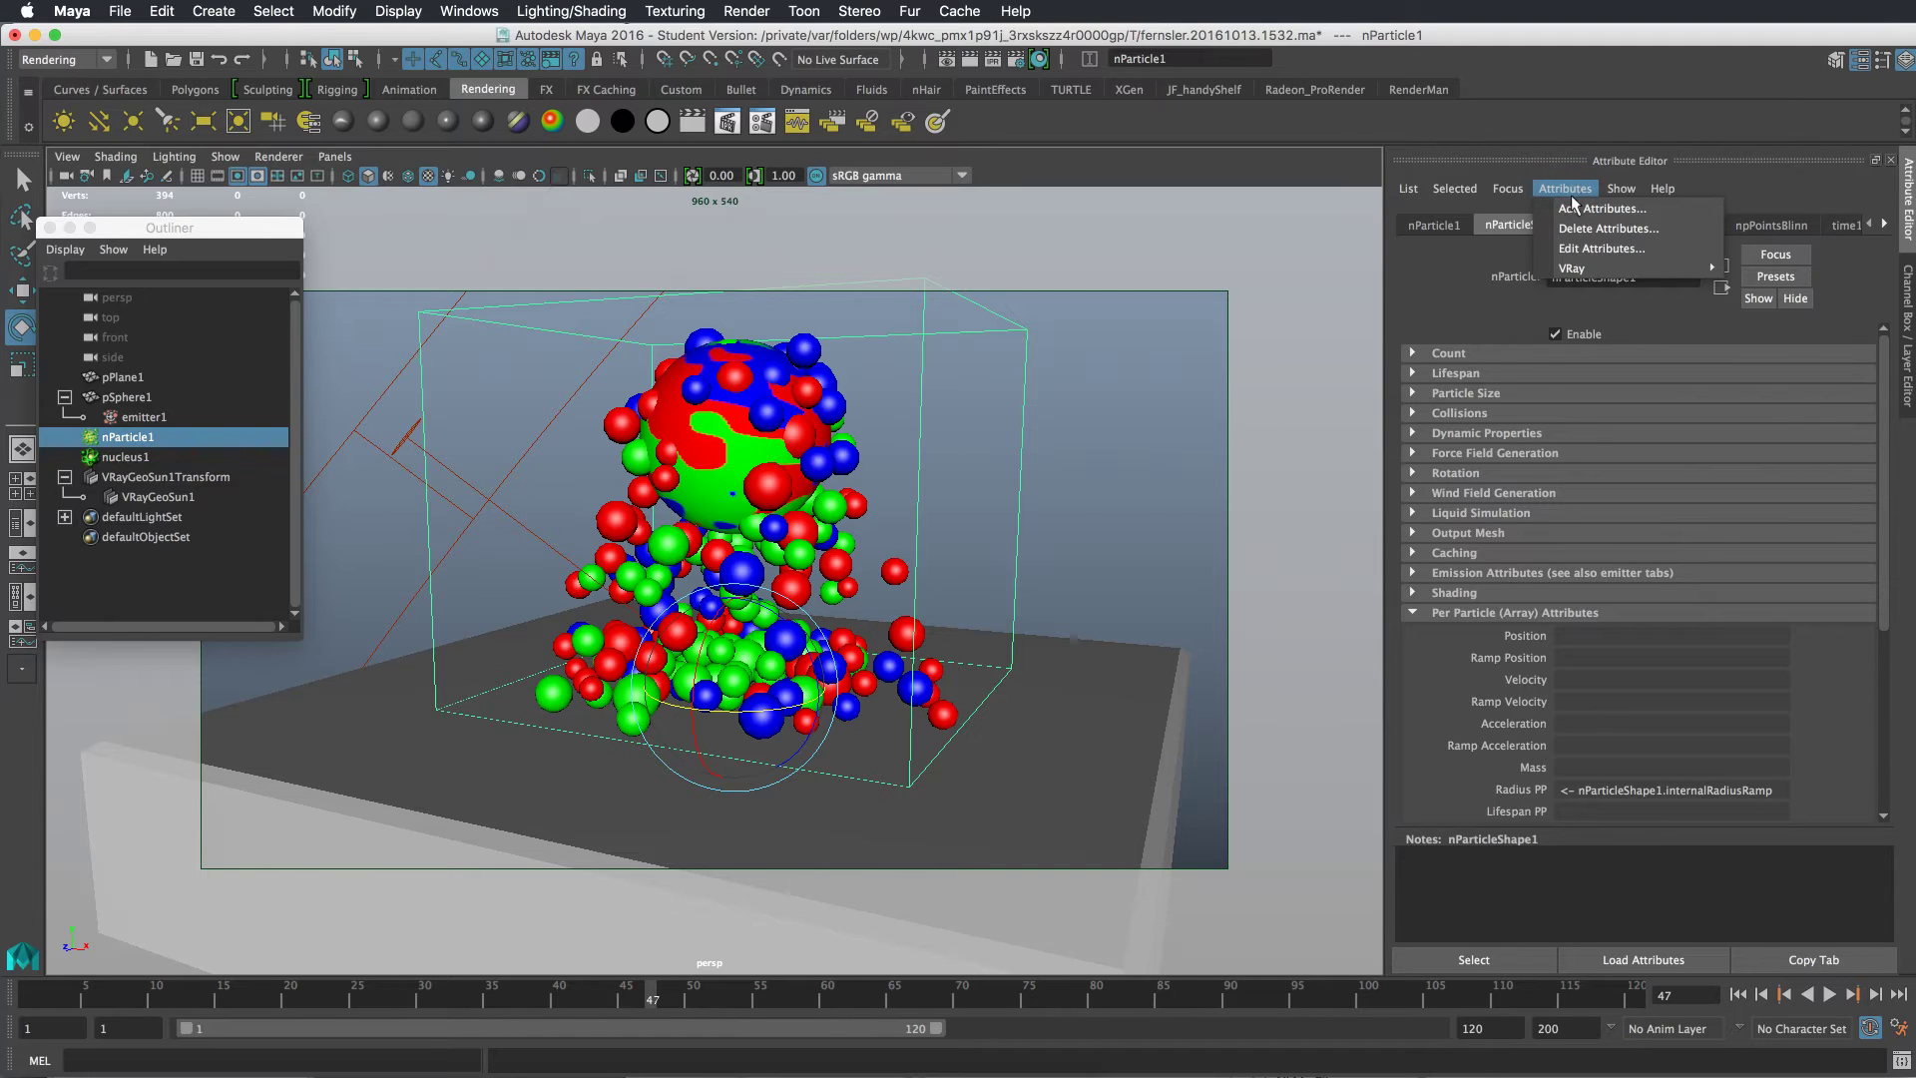
pyautogui.moveTo(1581, 268)
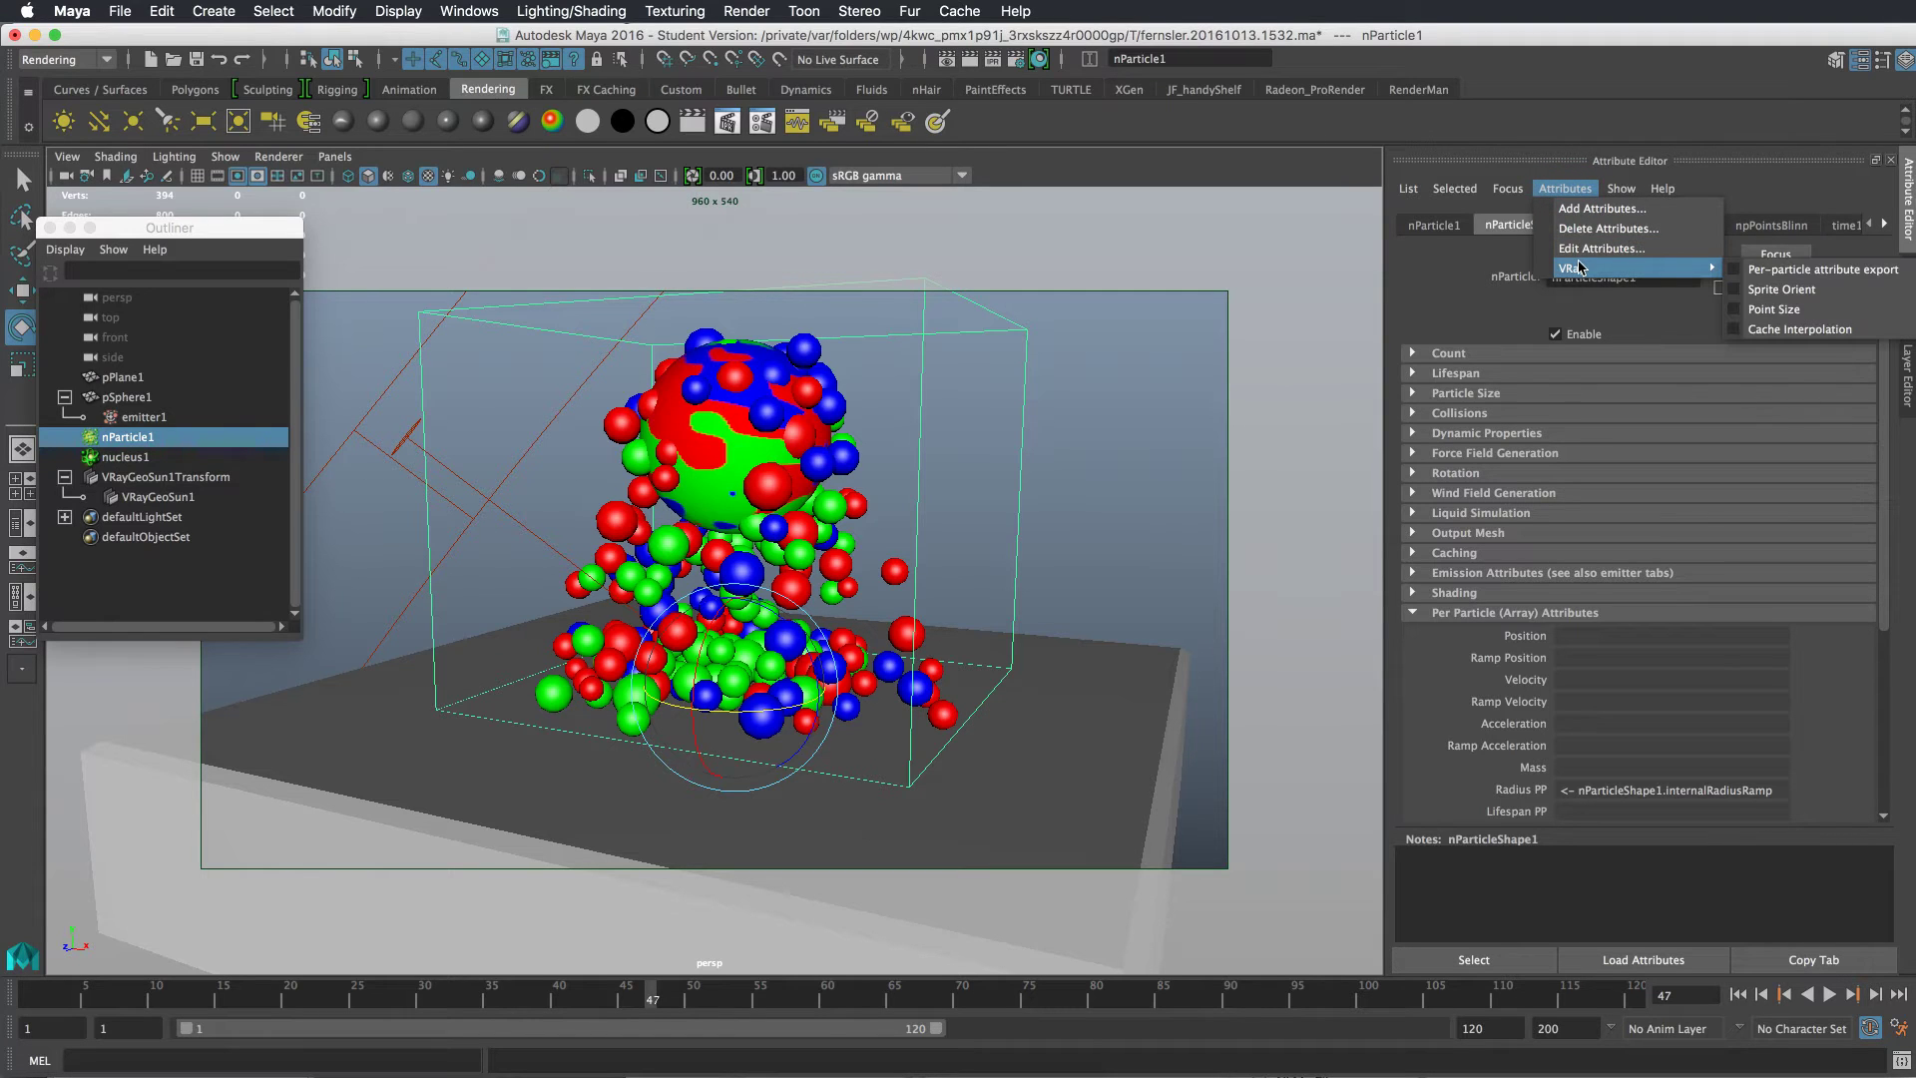
pyautogui.click(1831, 270)
pyautogui.moveTo(1884, 365); pyautogui.dragTo(1887, 580)
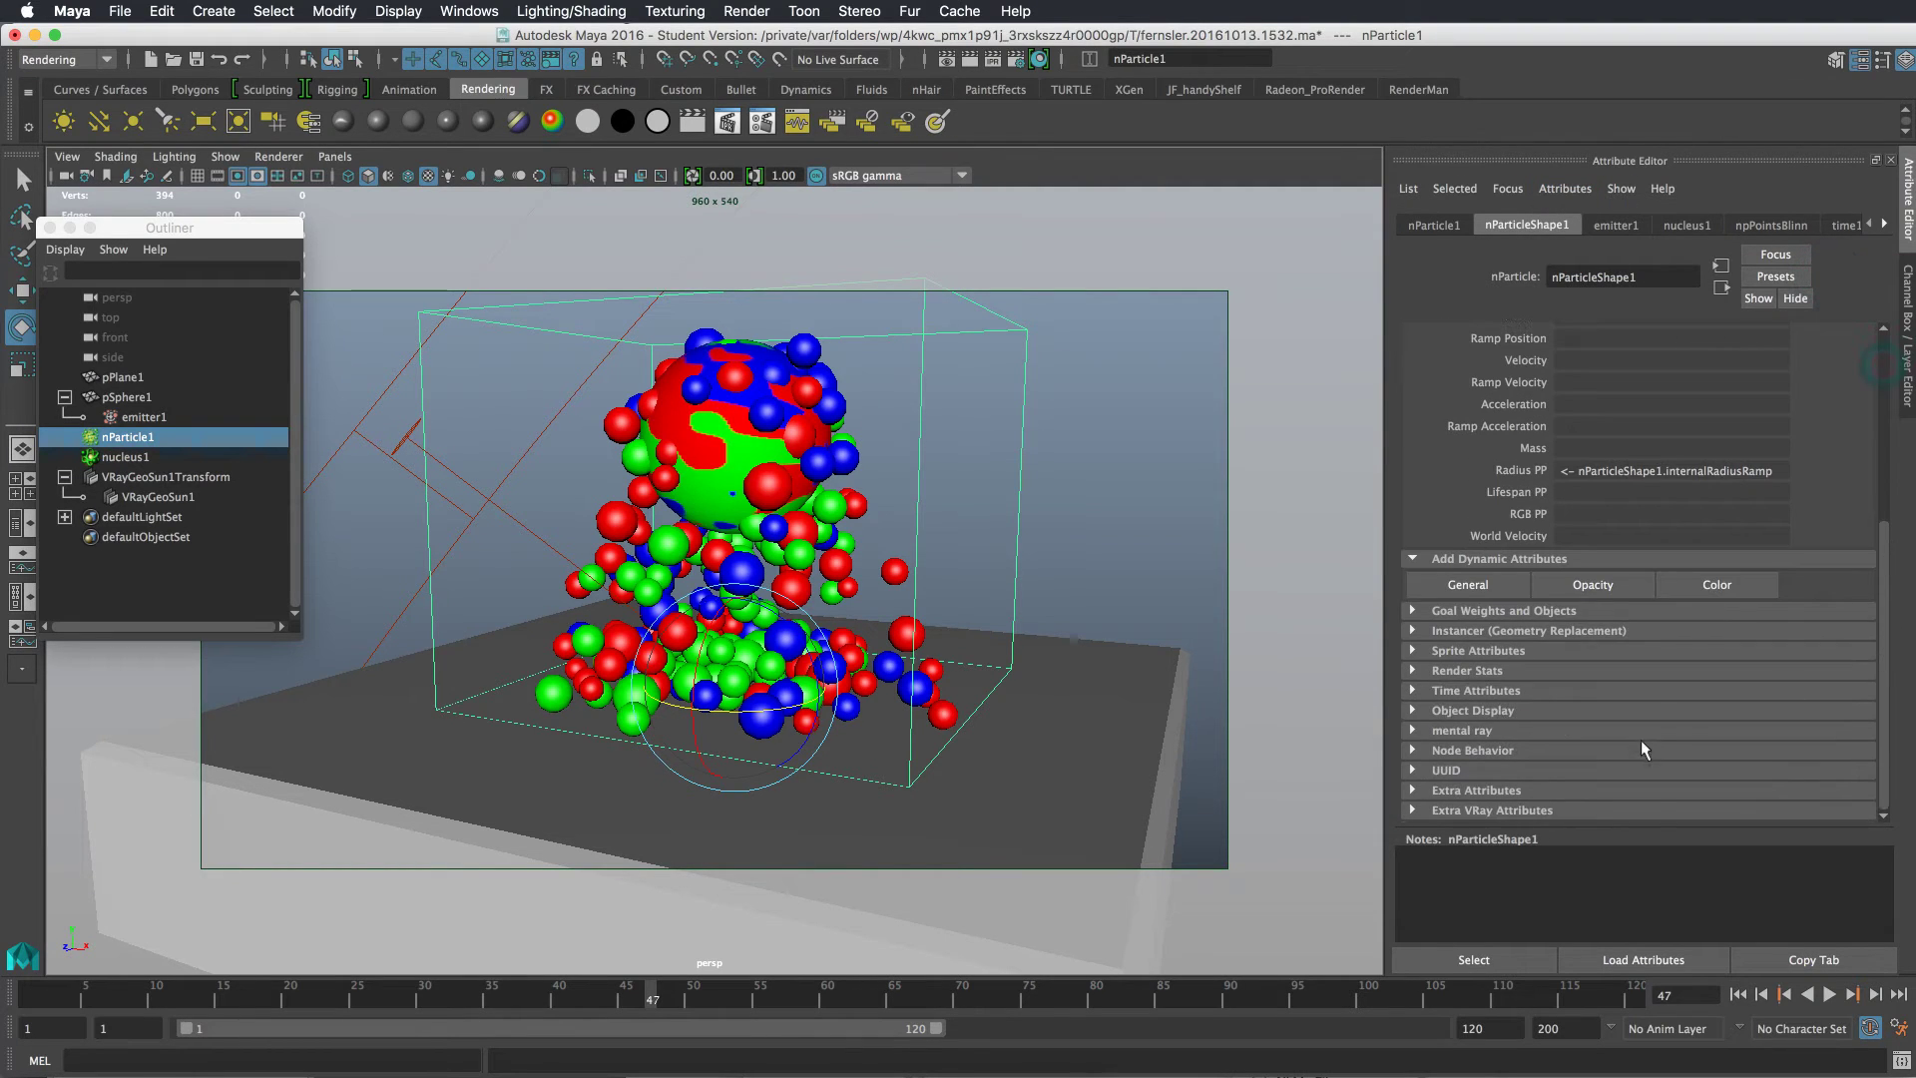
pyautogui.click(1621, 805)
pyautogui.scroll(-5, 1886, 519)
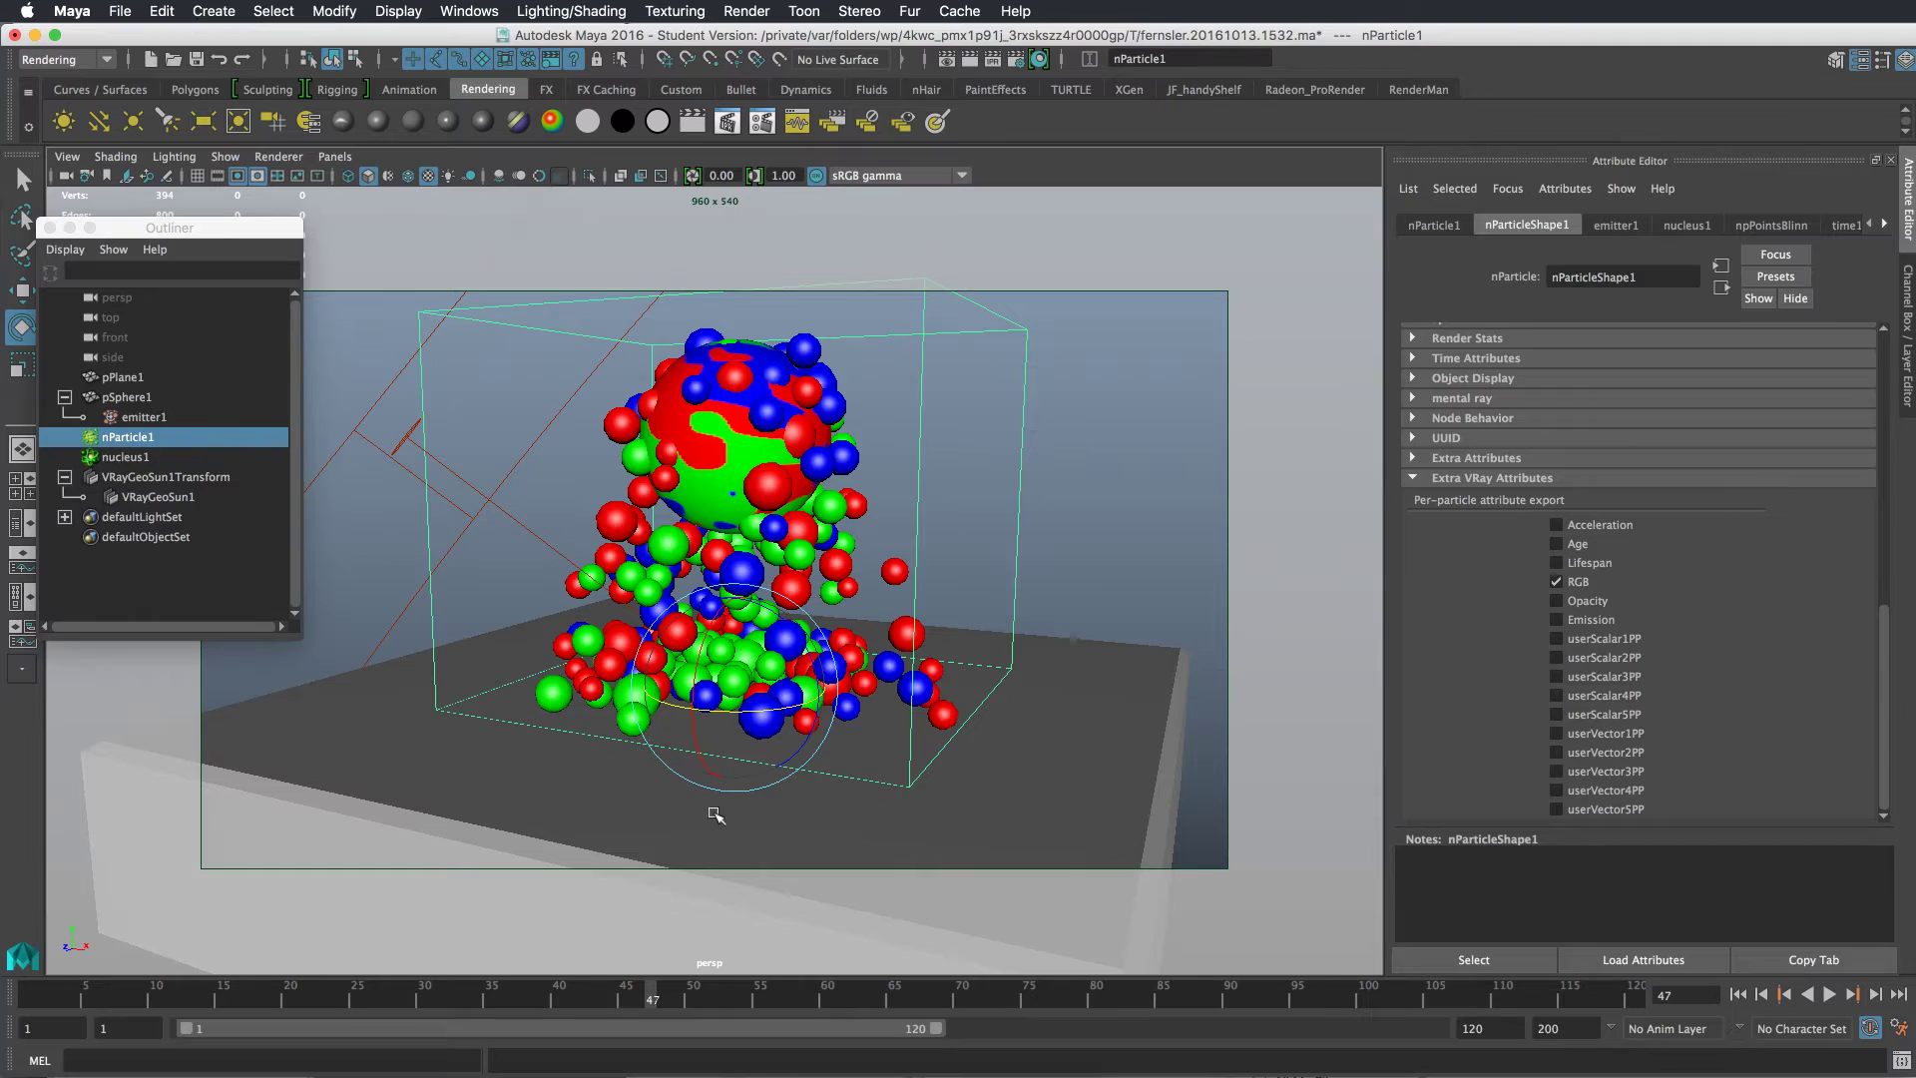
# Step: Create a VRay Mtl in the Hypershade and expand its node to show all attributes
pyautogui.moveTo(826, 978); pyautogui.dragTo(1533, 60)
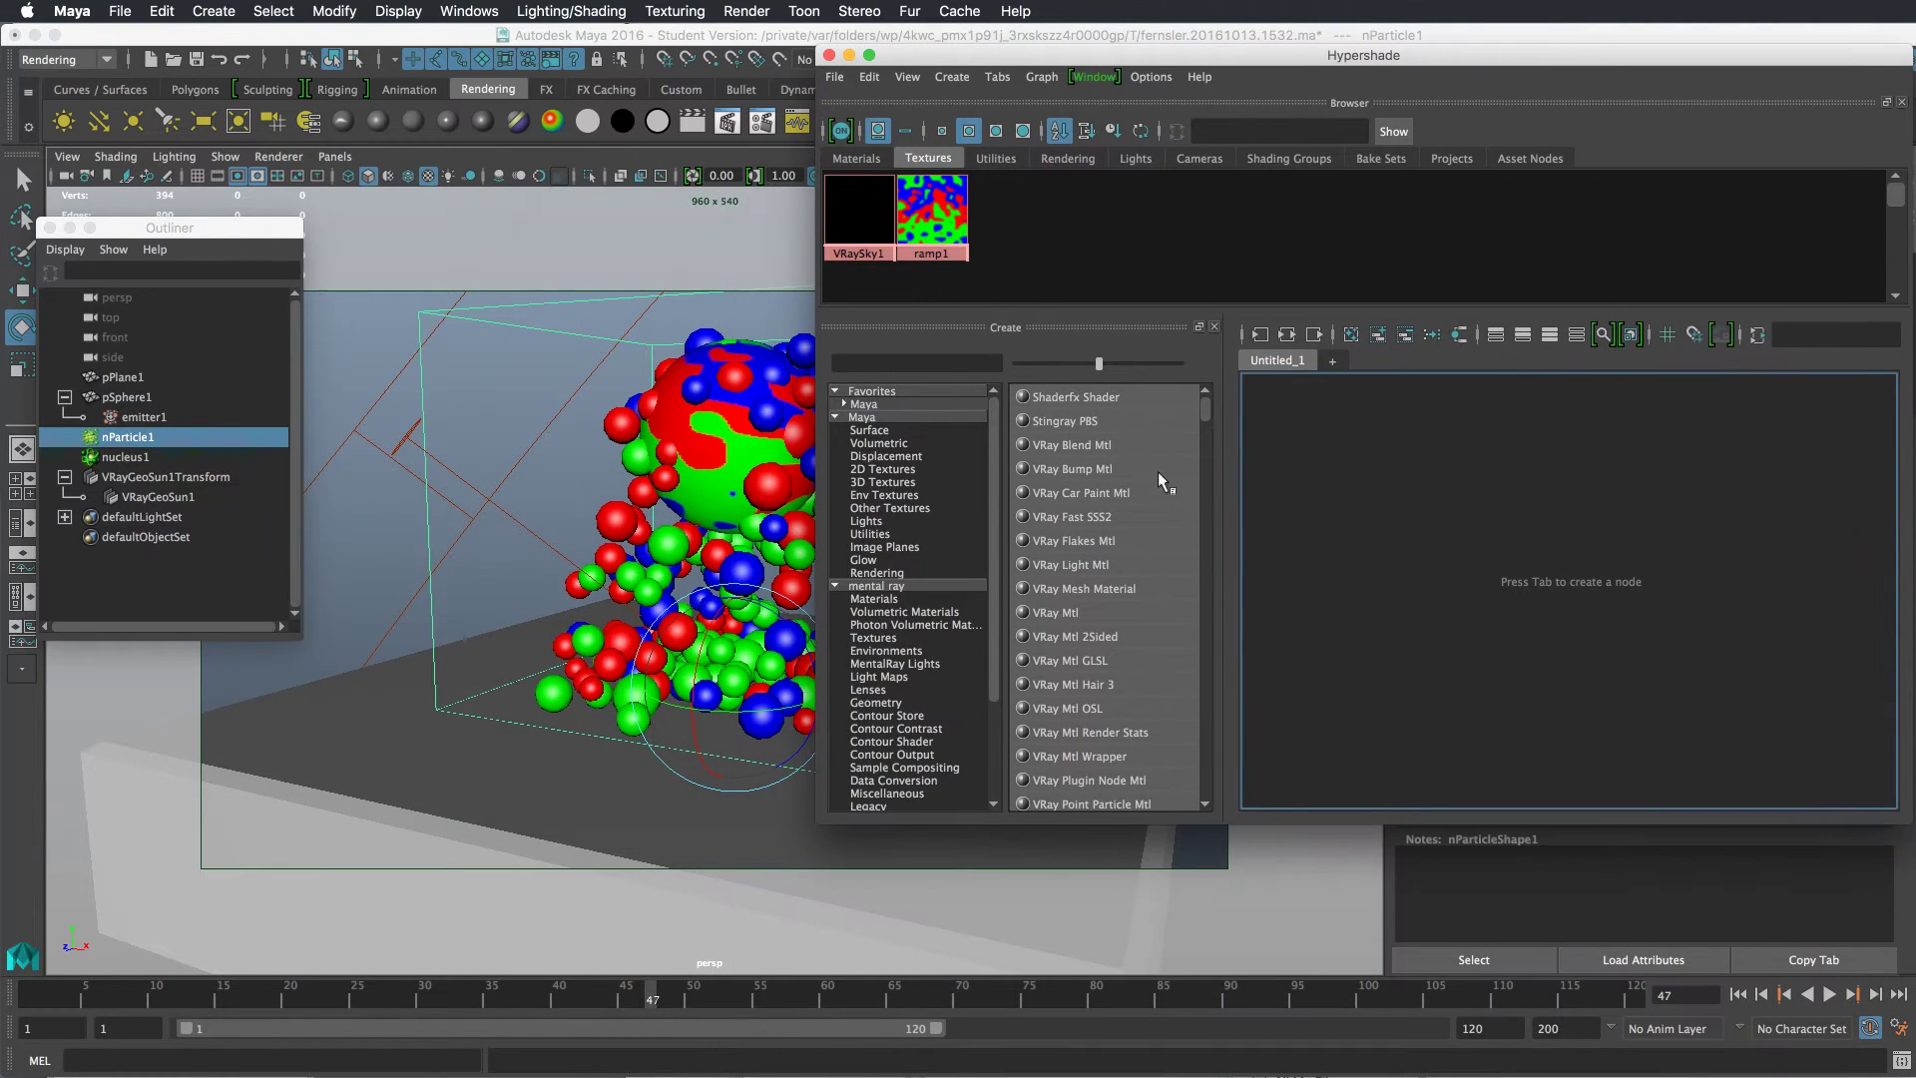
pyautogui.click(1033, 612)
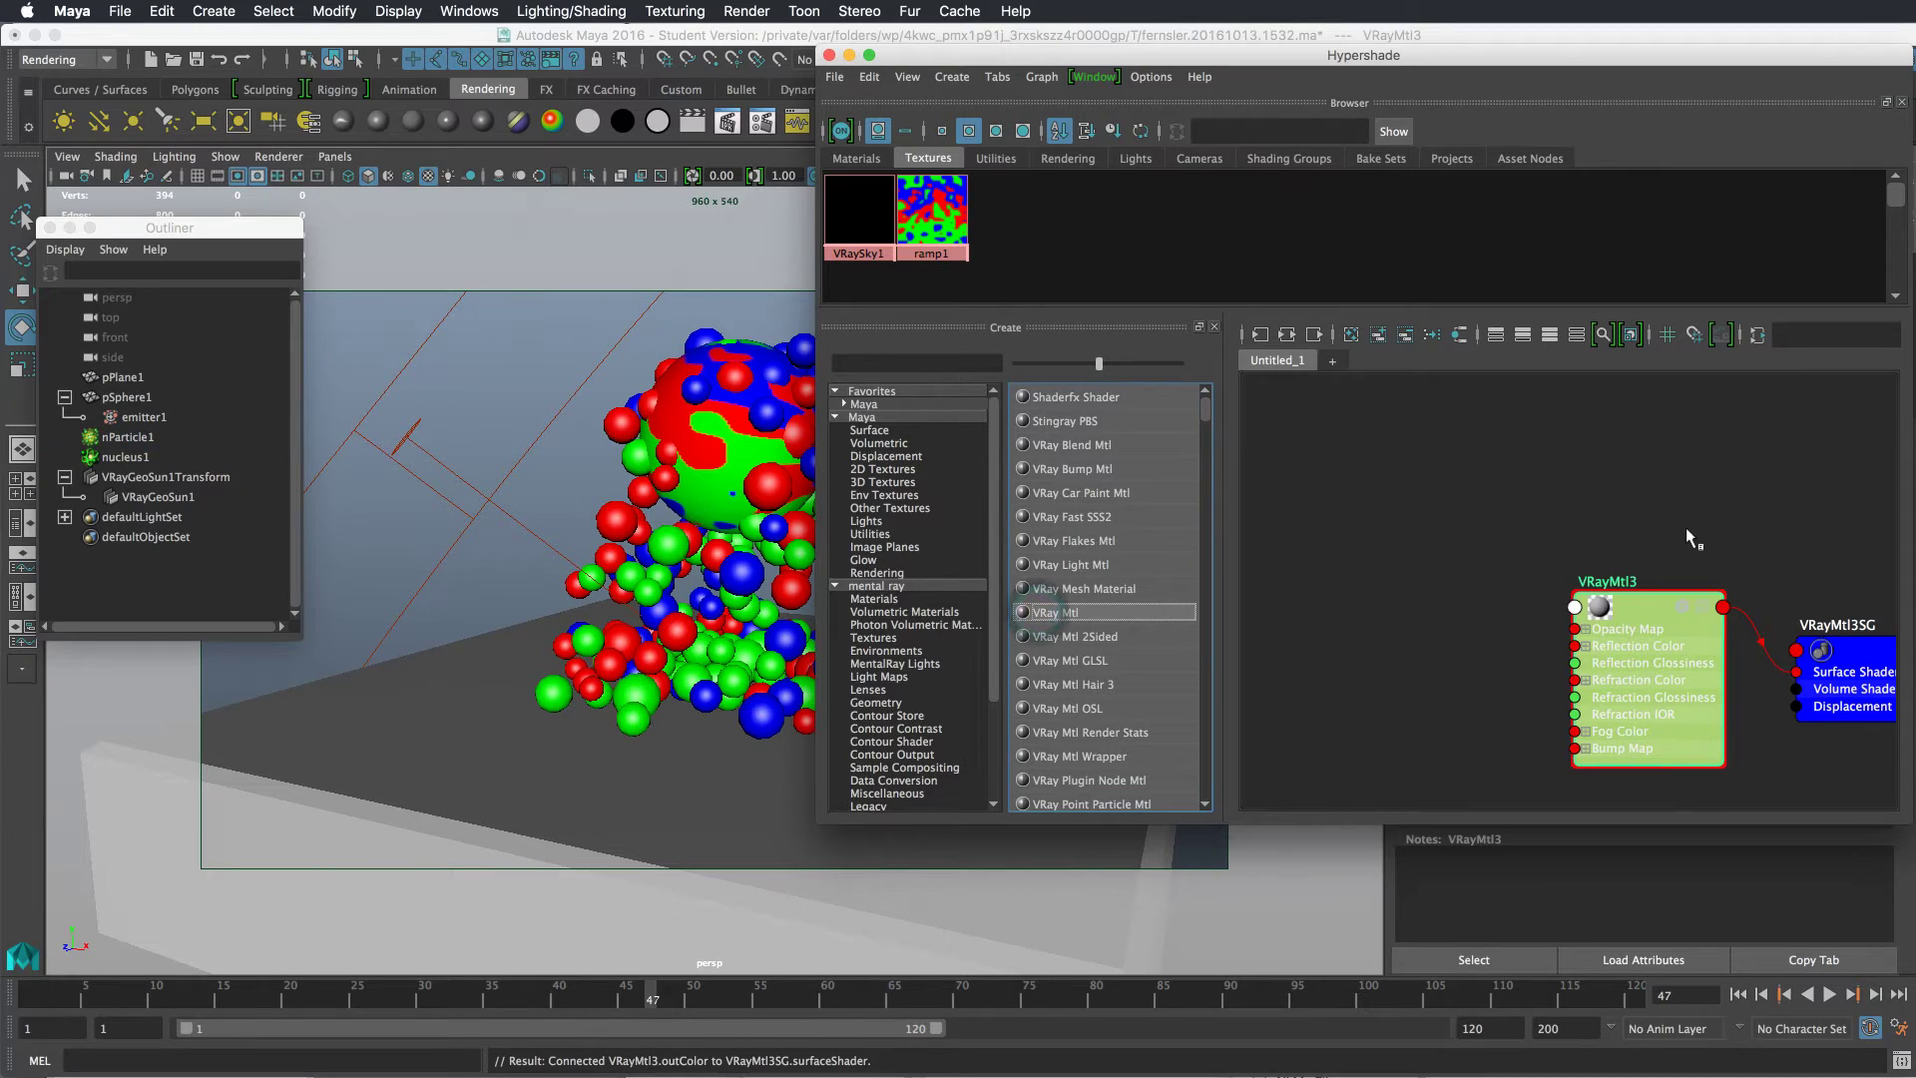
pyautogui.keyDown('alt'); pyautogui.moveTo(1593, 459); pyautogui.dragTo(1605, 445, button='middle'); pyautogui.keyUp('alt')
pyautogui.scroll(-1, 1617, 481)
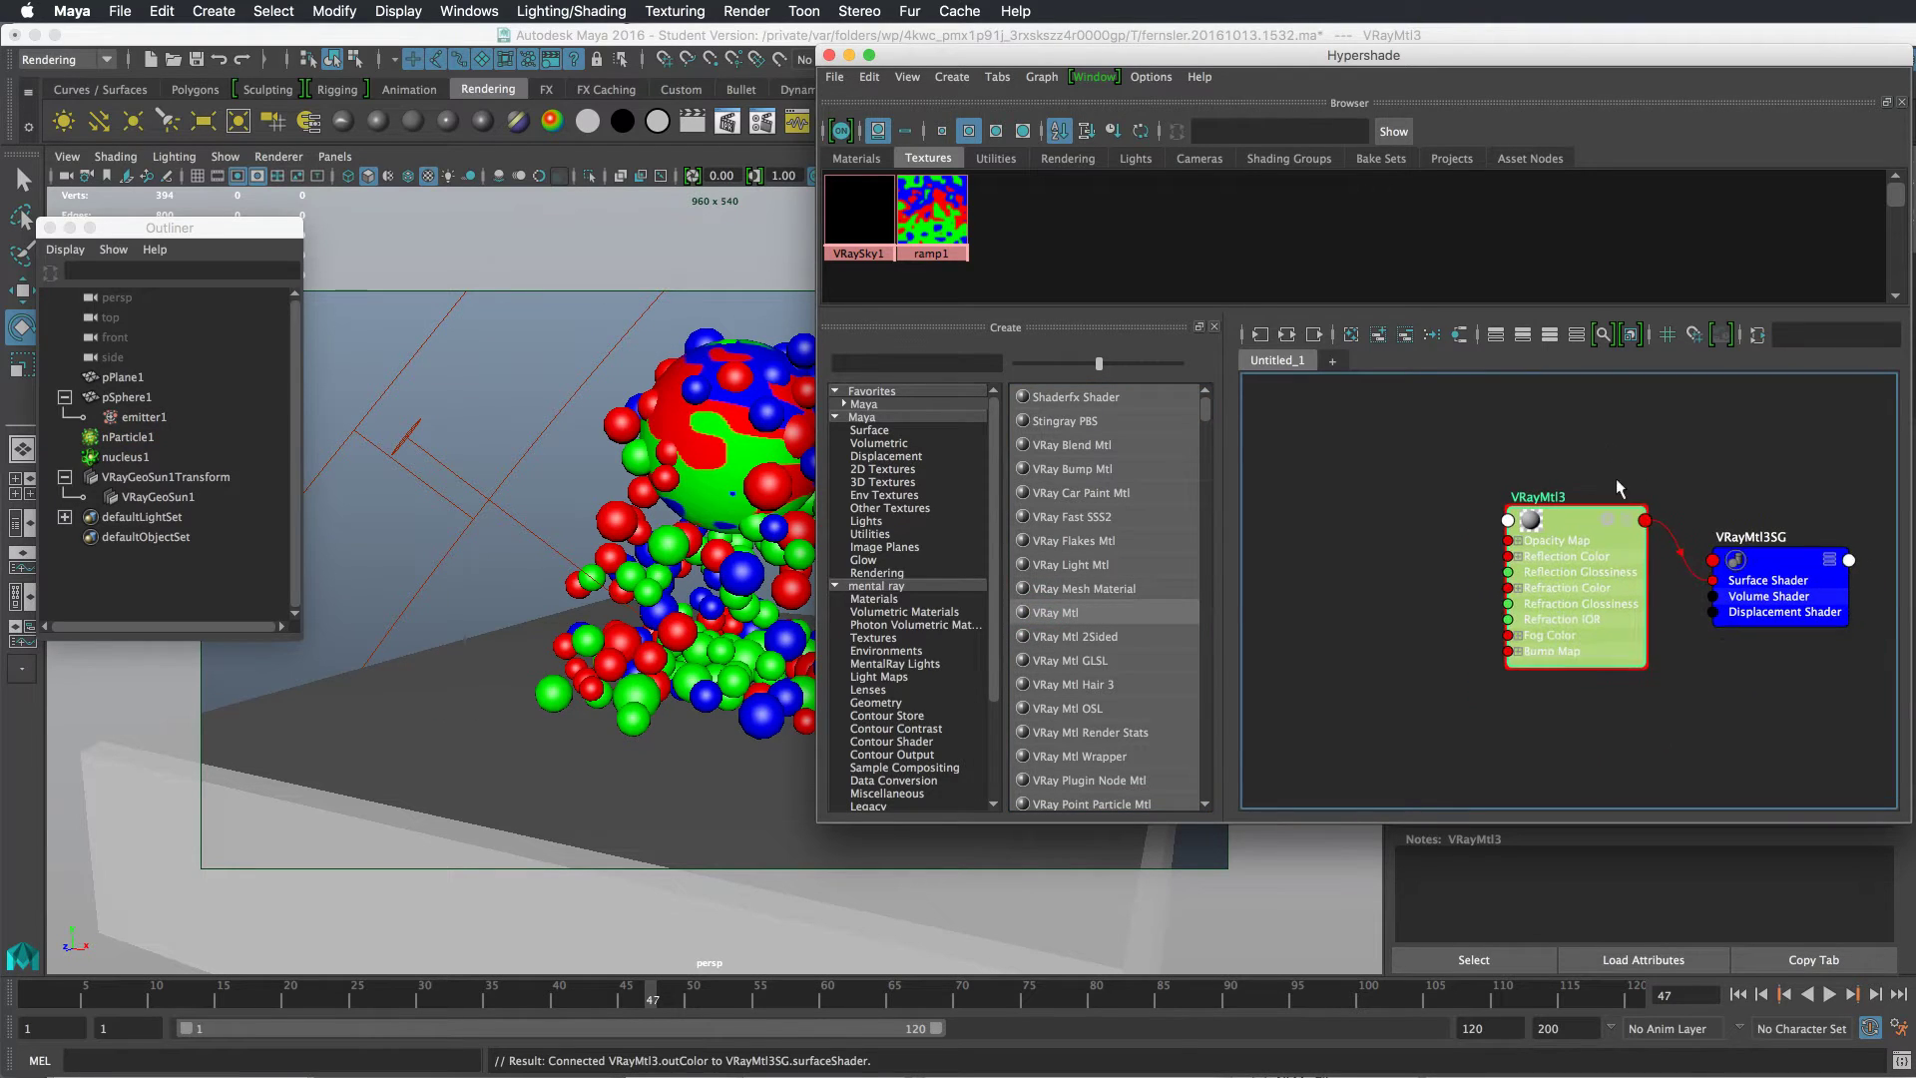
pyautogui.click(1626, 516)
pyautogui.click(1626, 516)
pyautogui.click(1626, 515)
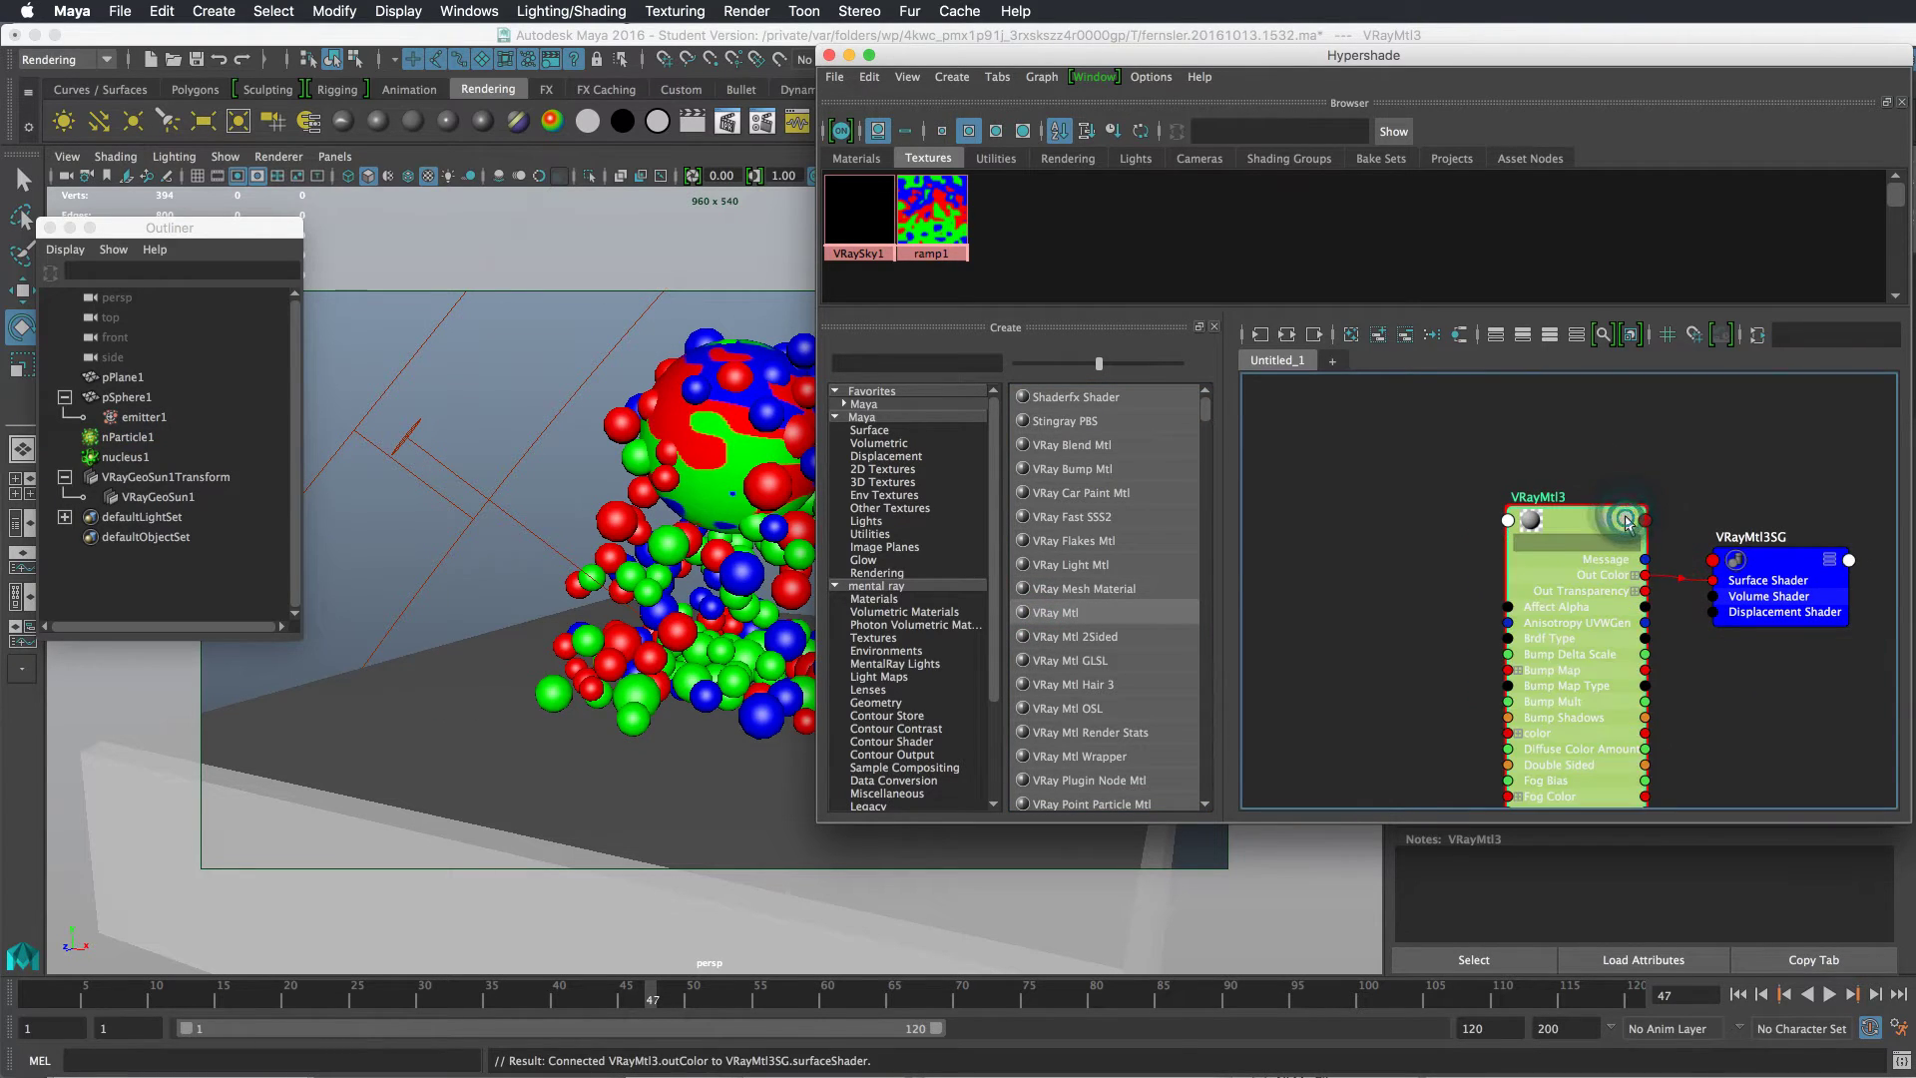
pyautogui.scroll(-2, 1718, 462)
pyautogui.keyDown('alt'); pyautogui.moveTo(1676, 517); pyautogui.dragTo(1680, 409, button='middle'); pyautogui.keyUp('alt')
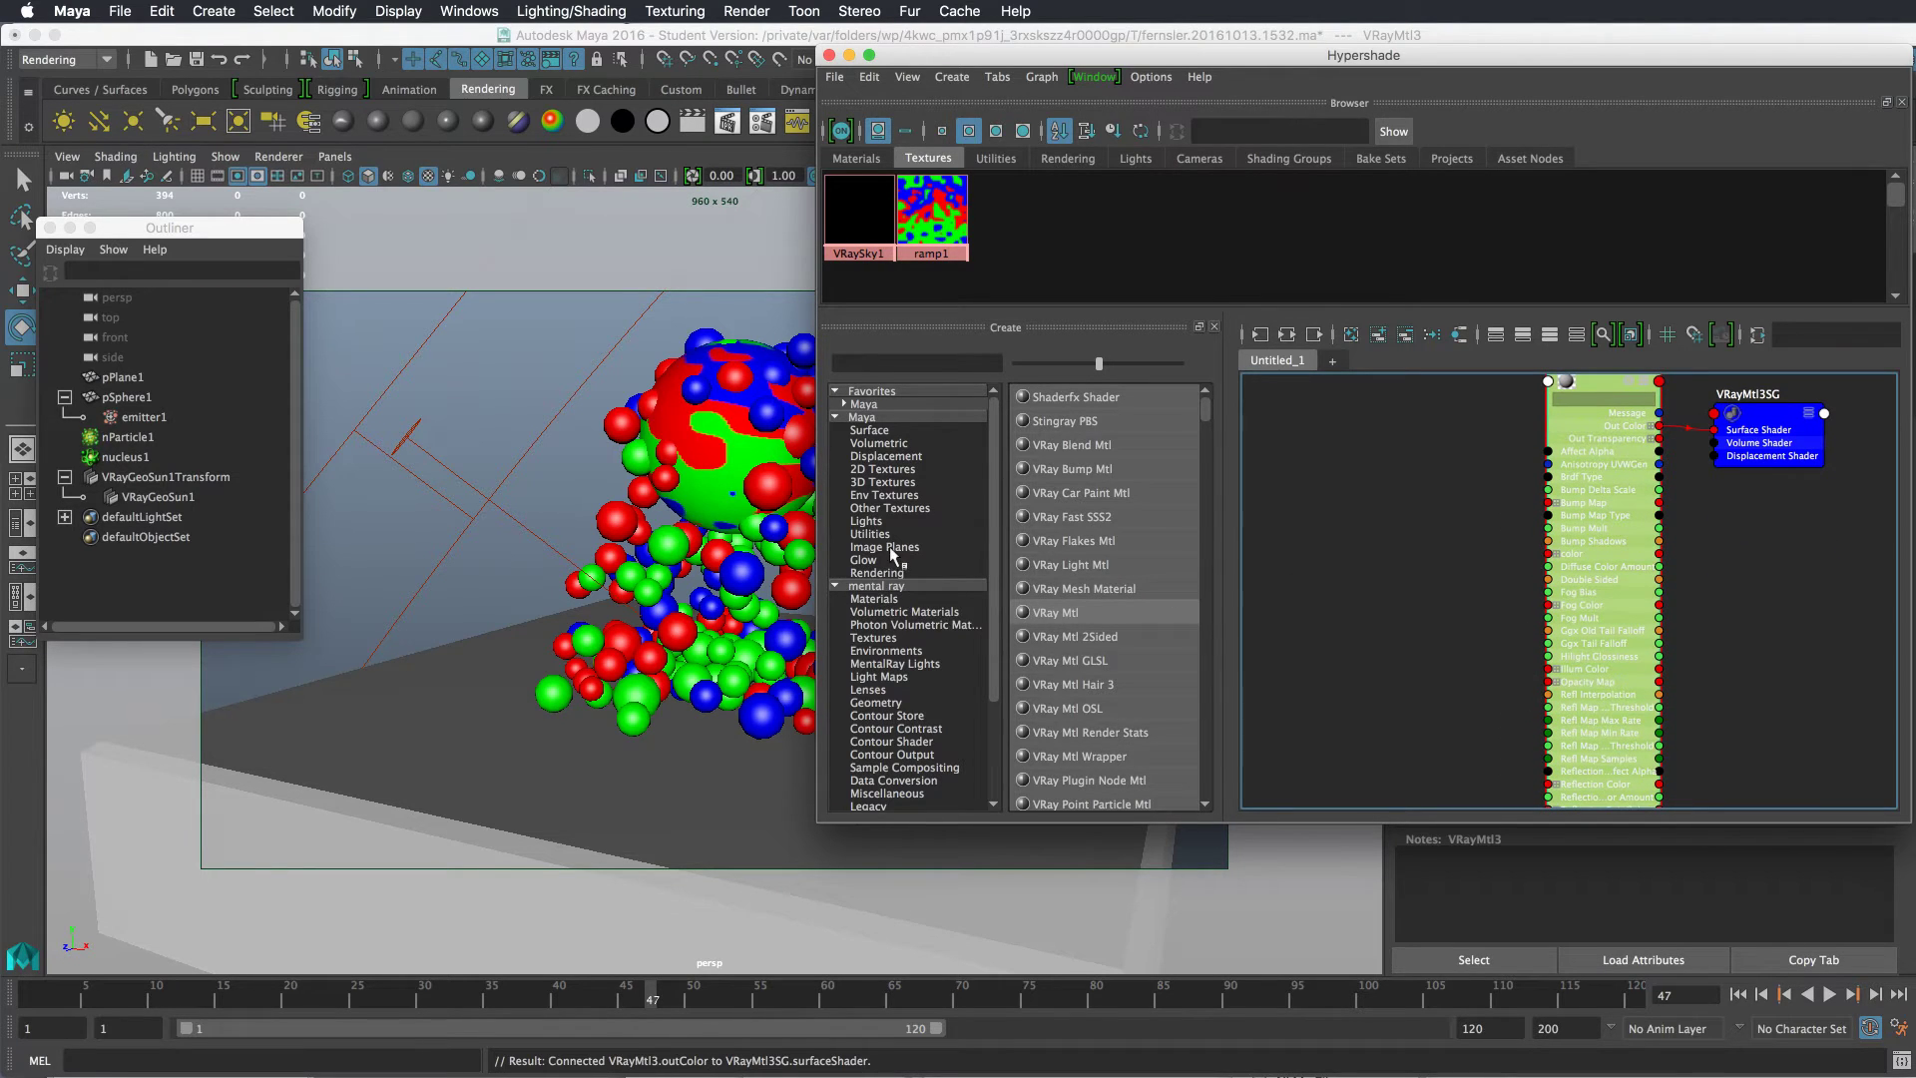
# Step: Create a Particle Sampler utility node from the Maya utilities and place it beside the V-Ray material node
pyautogui.click(834, 585)
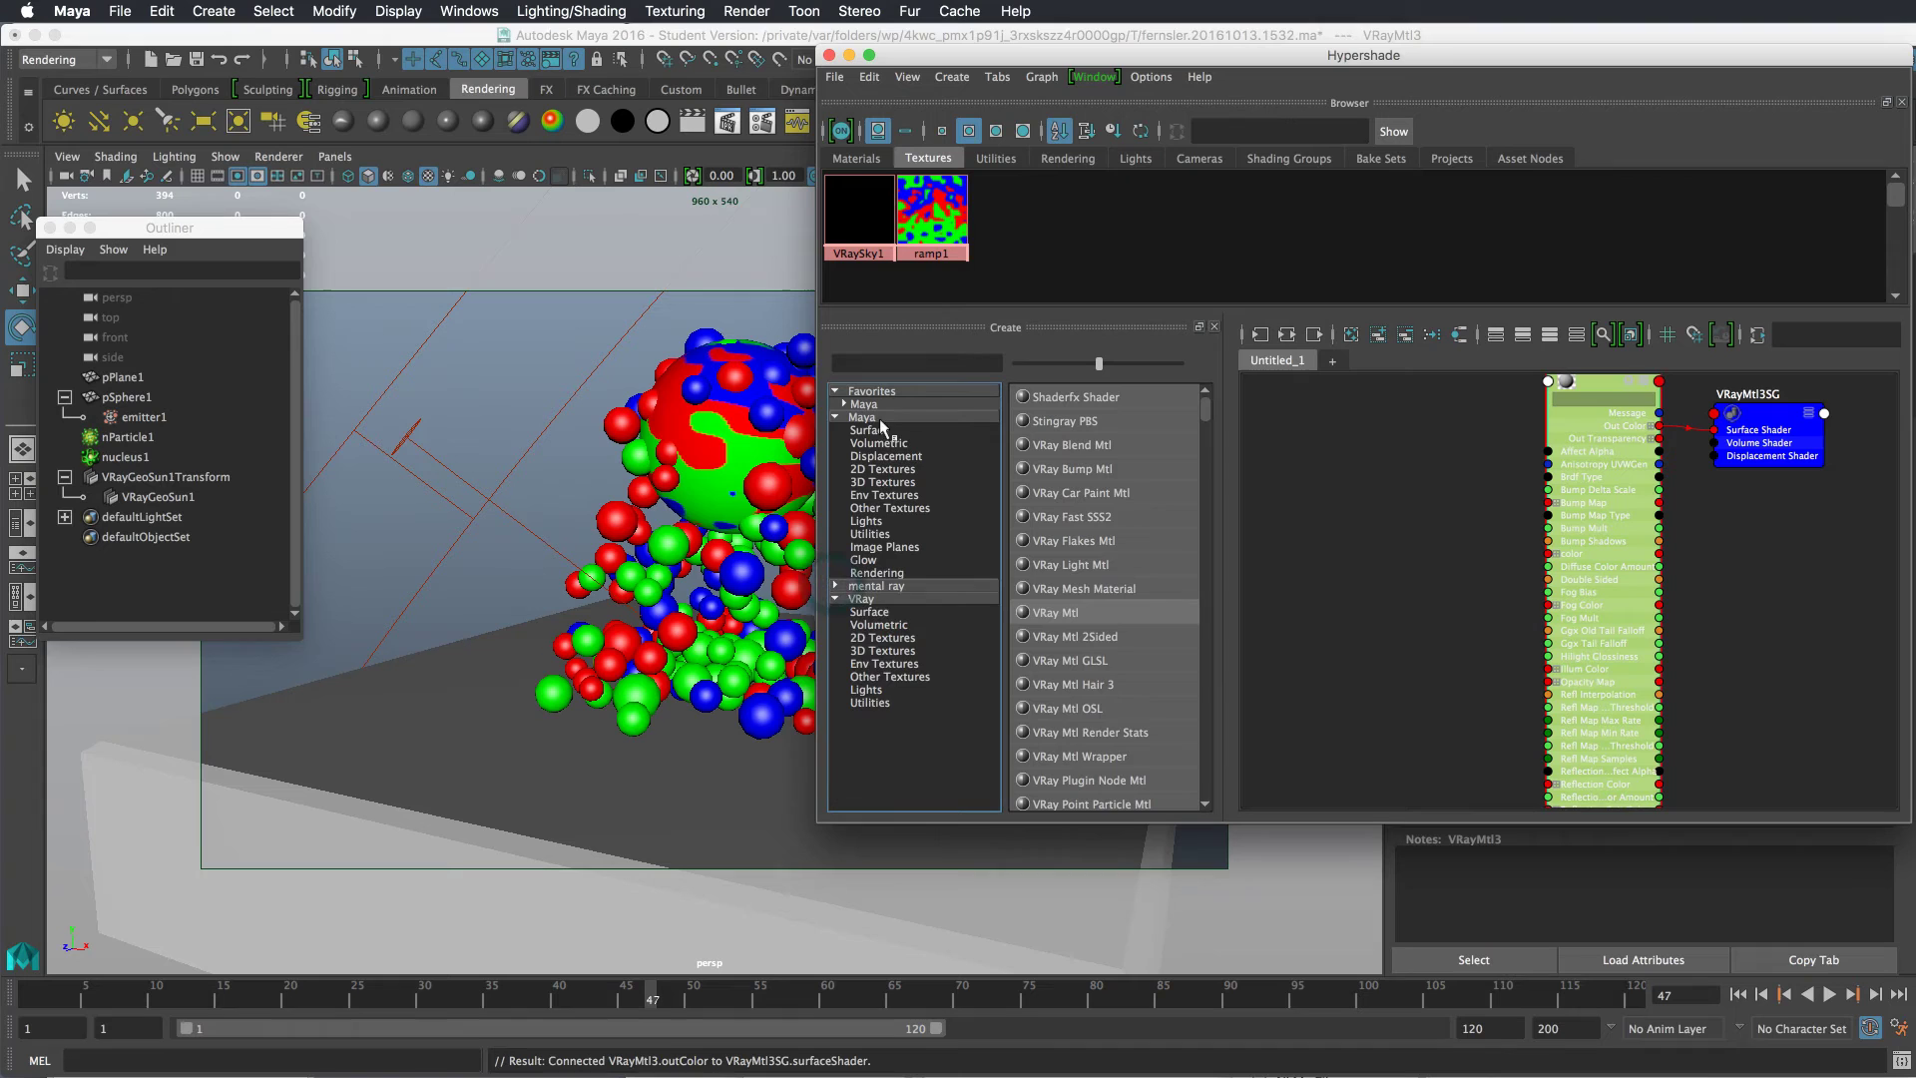
pyautogui.click(871, 534)
pyautogui.click(1201, 443)
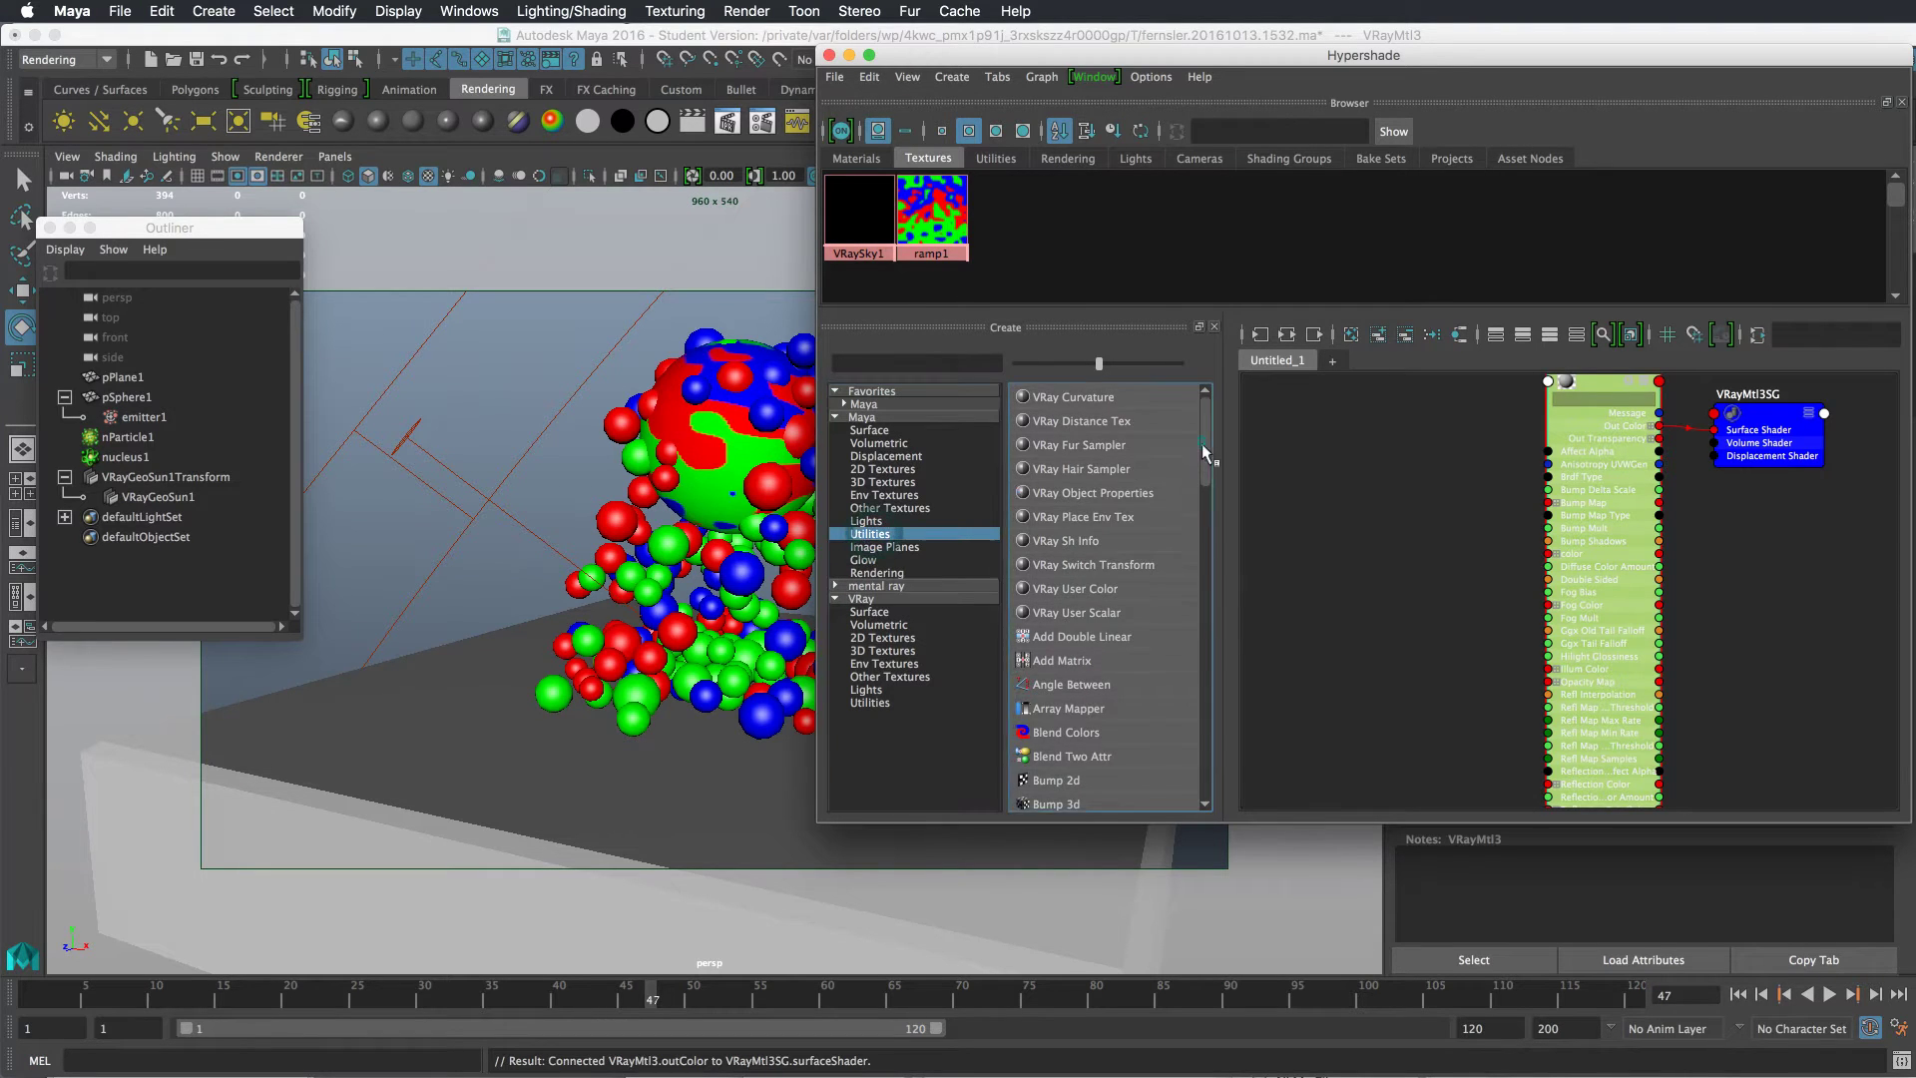
pyautogui.moveTo(1202, 443); pyautogui.dragTo(1188, 626)
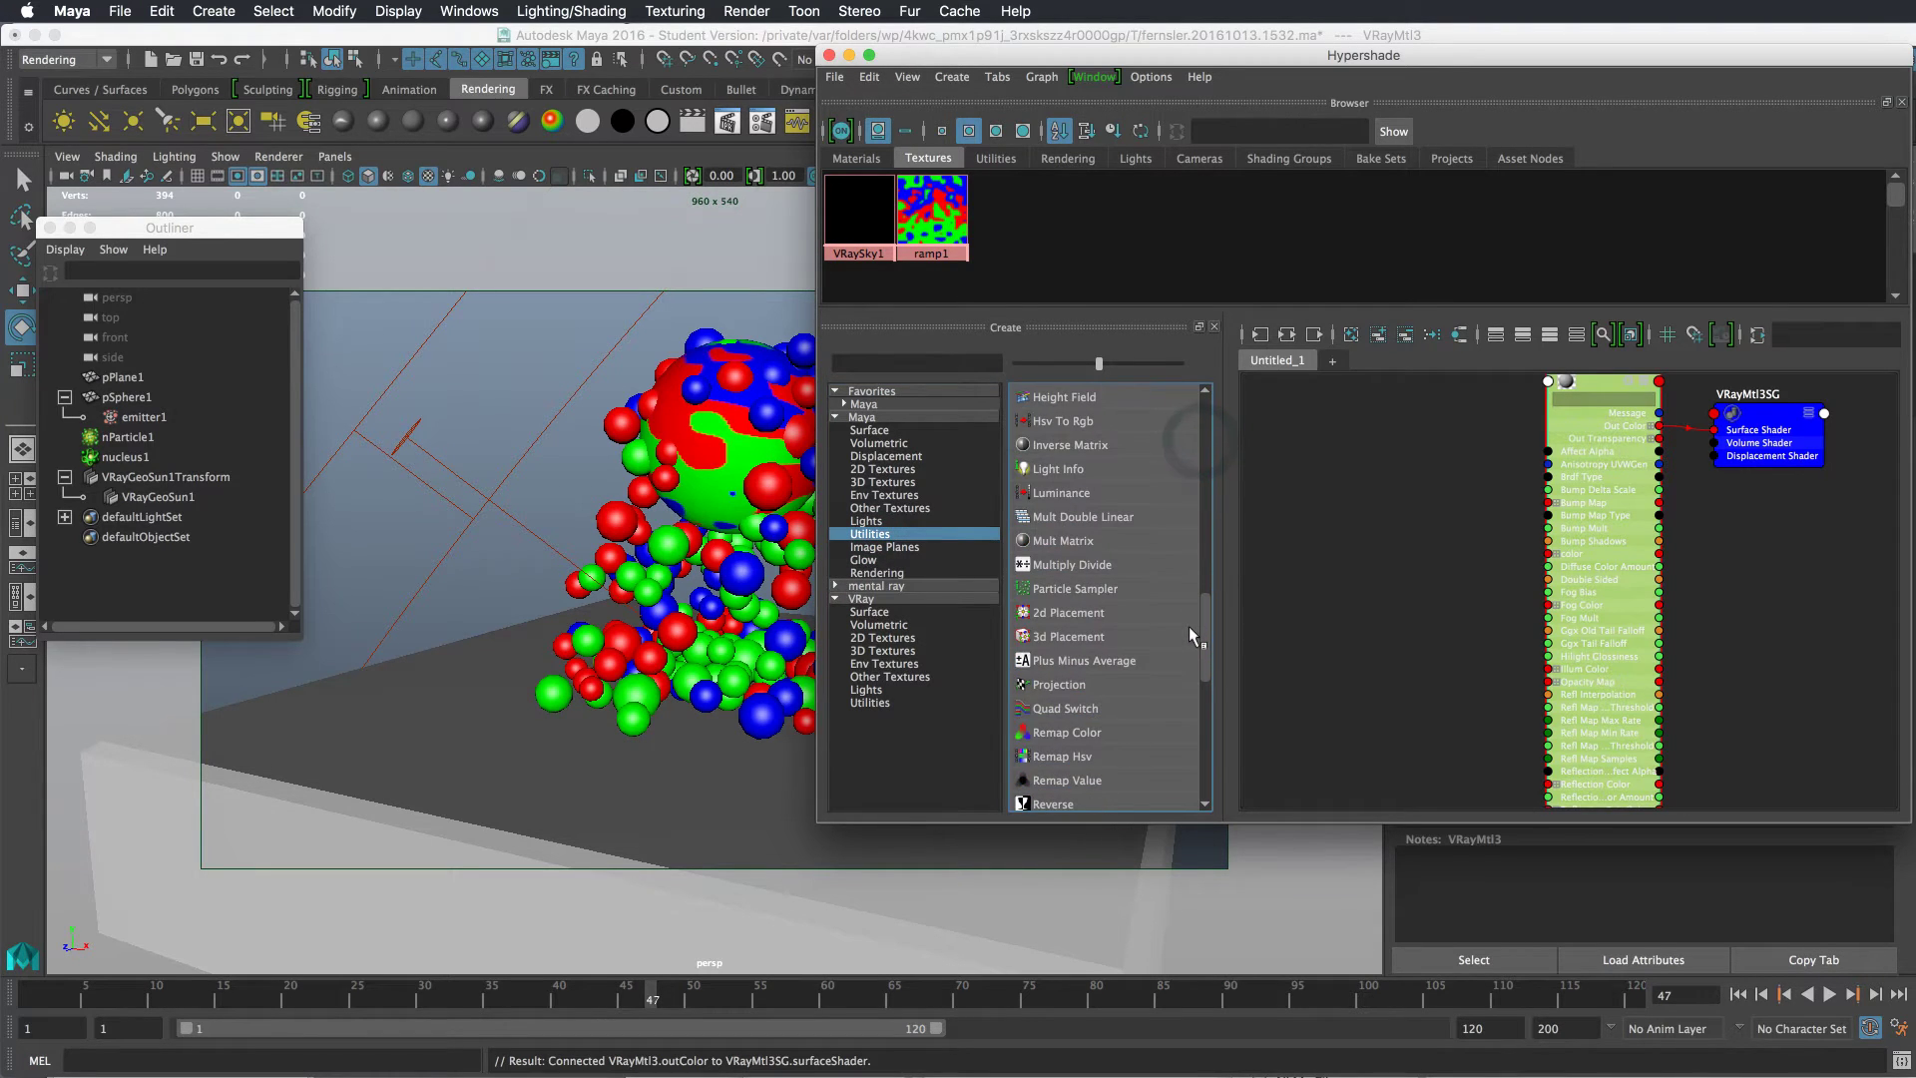
pyautogui.click(1063, 587)
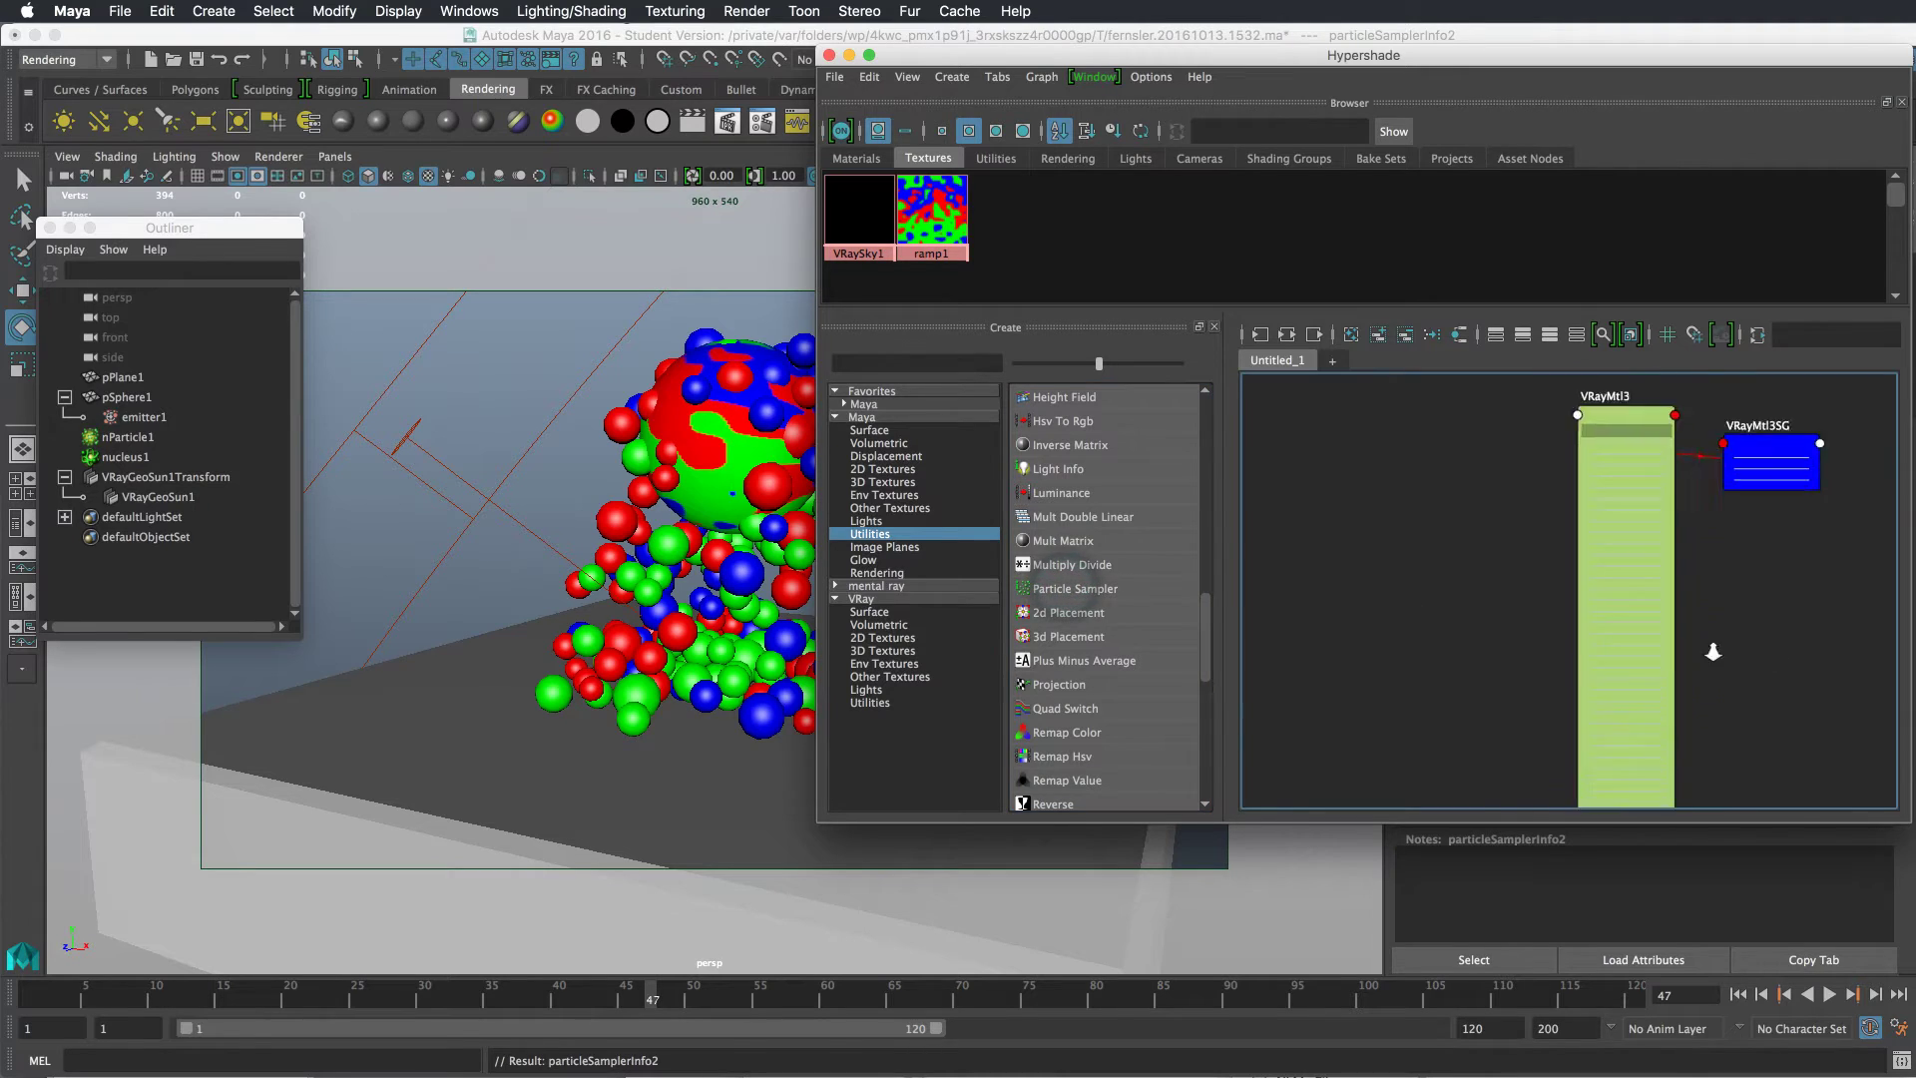
pyautogui.keyDown('alt'); pyautogui.moveTo(1713, 651); pyautogui.dragTo(1471, 646, button='right'); pyautogui.keyUp('alt')
pyautogui.keyDown('alt'); pyautogui.moveTo(1607, 646); pyautogui.dragTo(1503, 544, button='middle'); pyautogui.keyUp('alt')
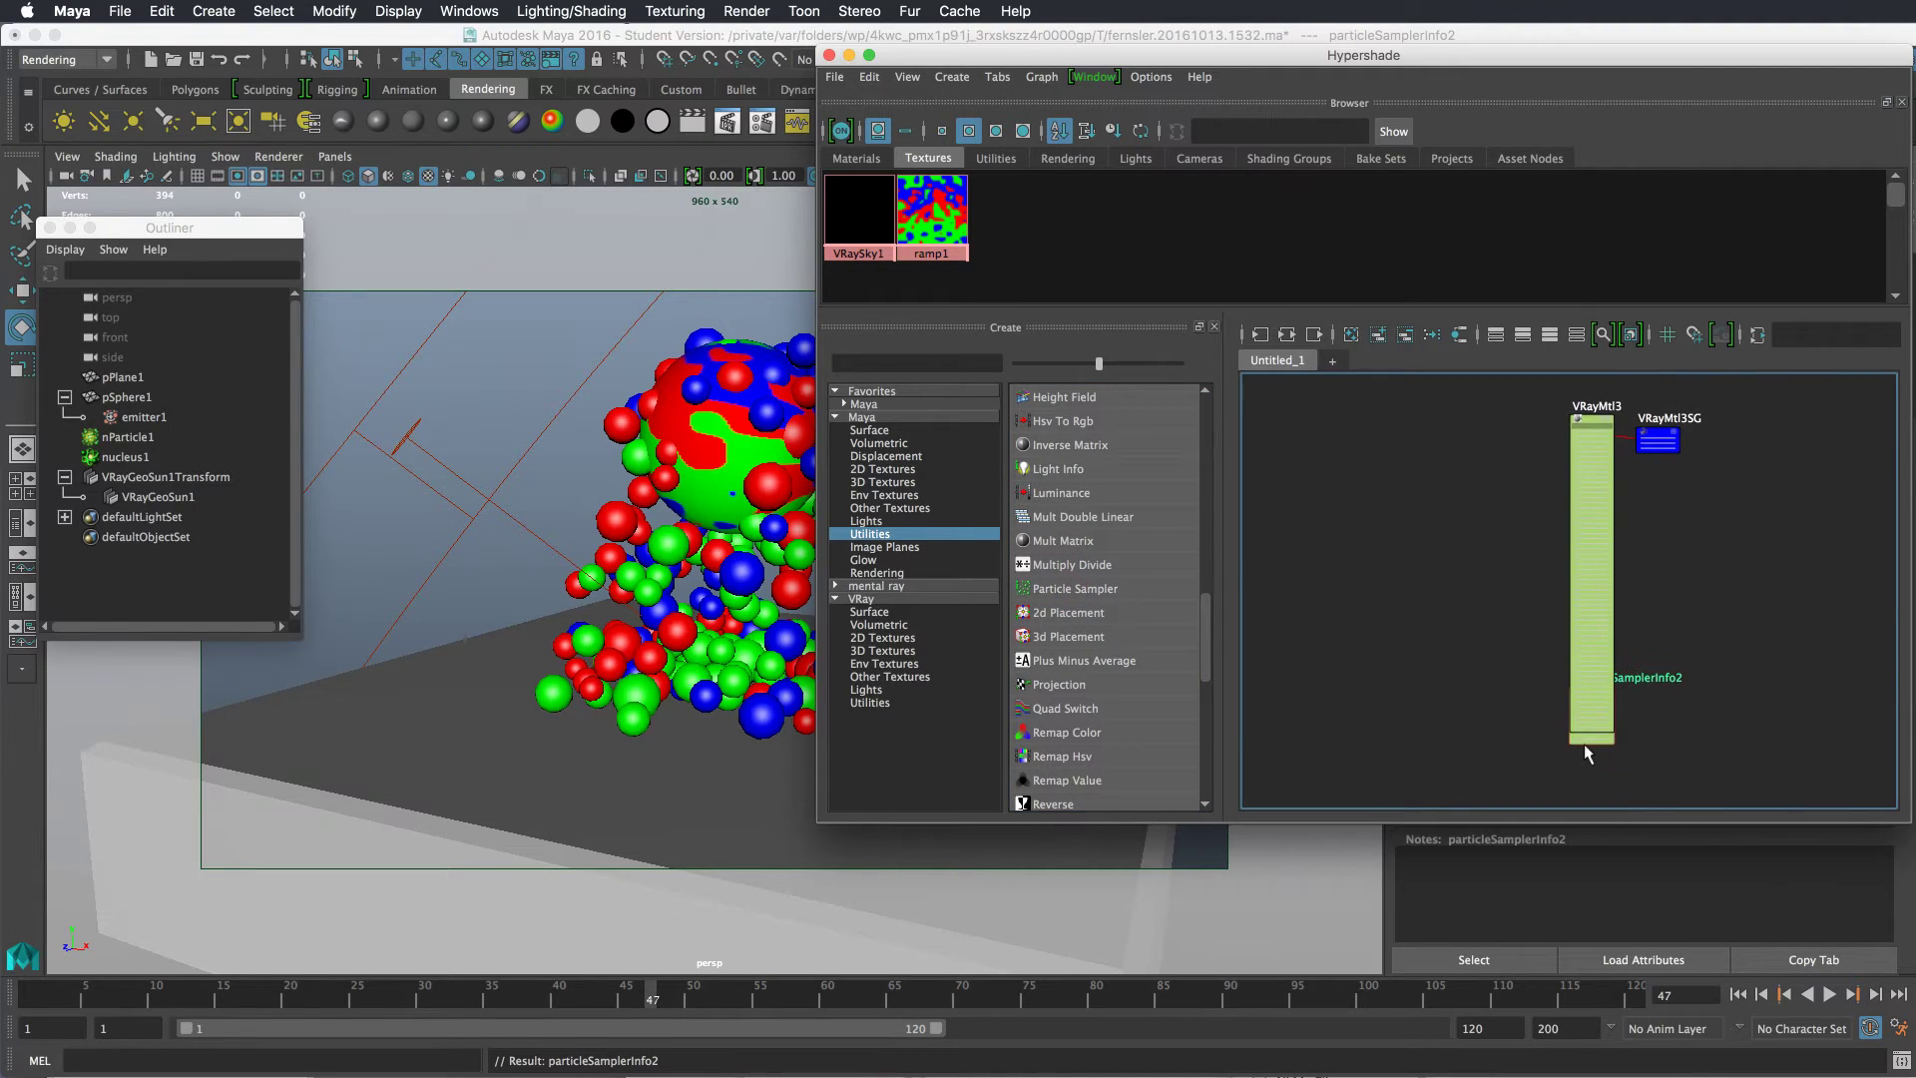
pyautogui.moveTo(1584, 745); pyautogui.dragTo(1487, 473)
pyautogui.press('a')
pyautogui.press('3')
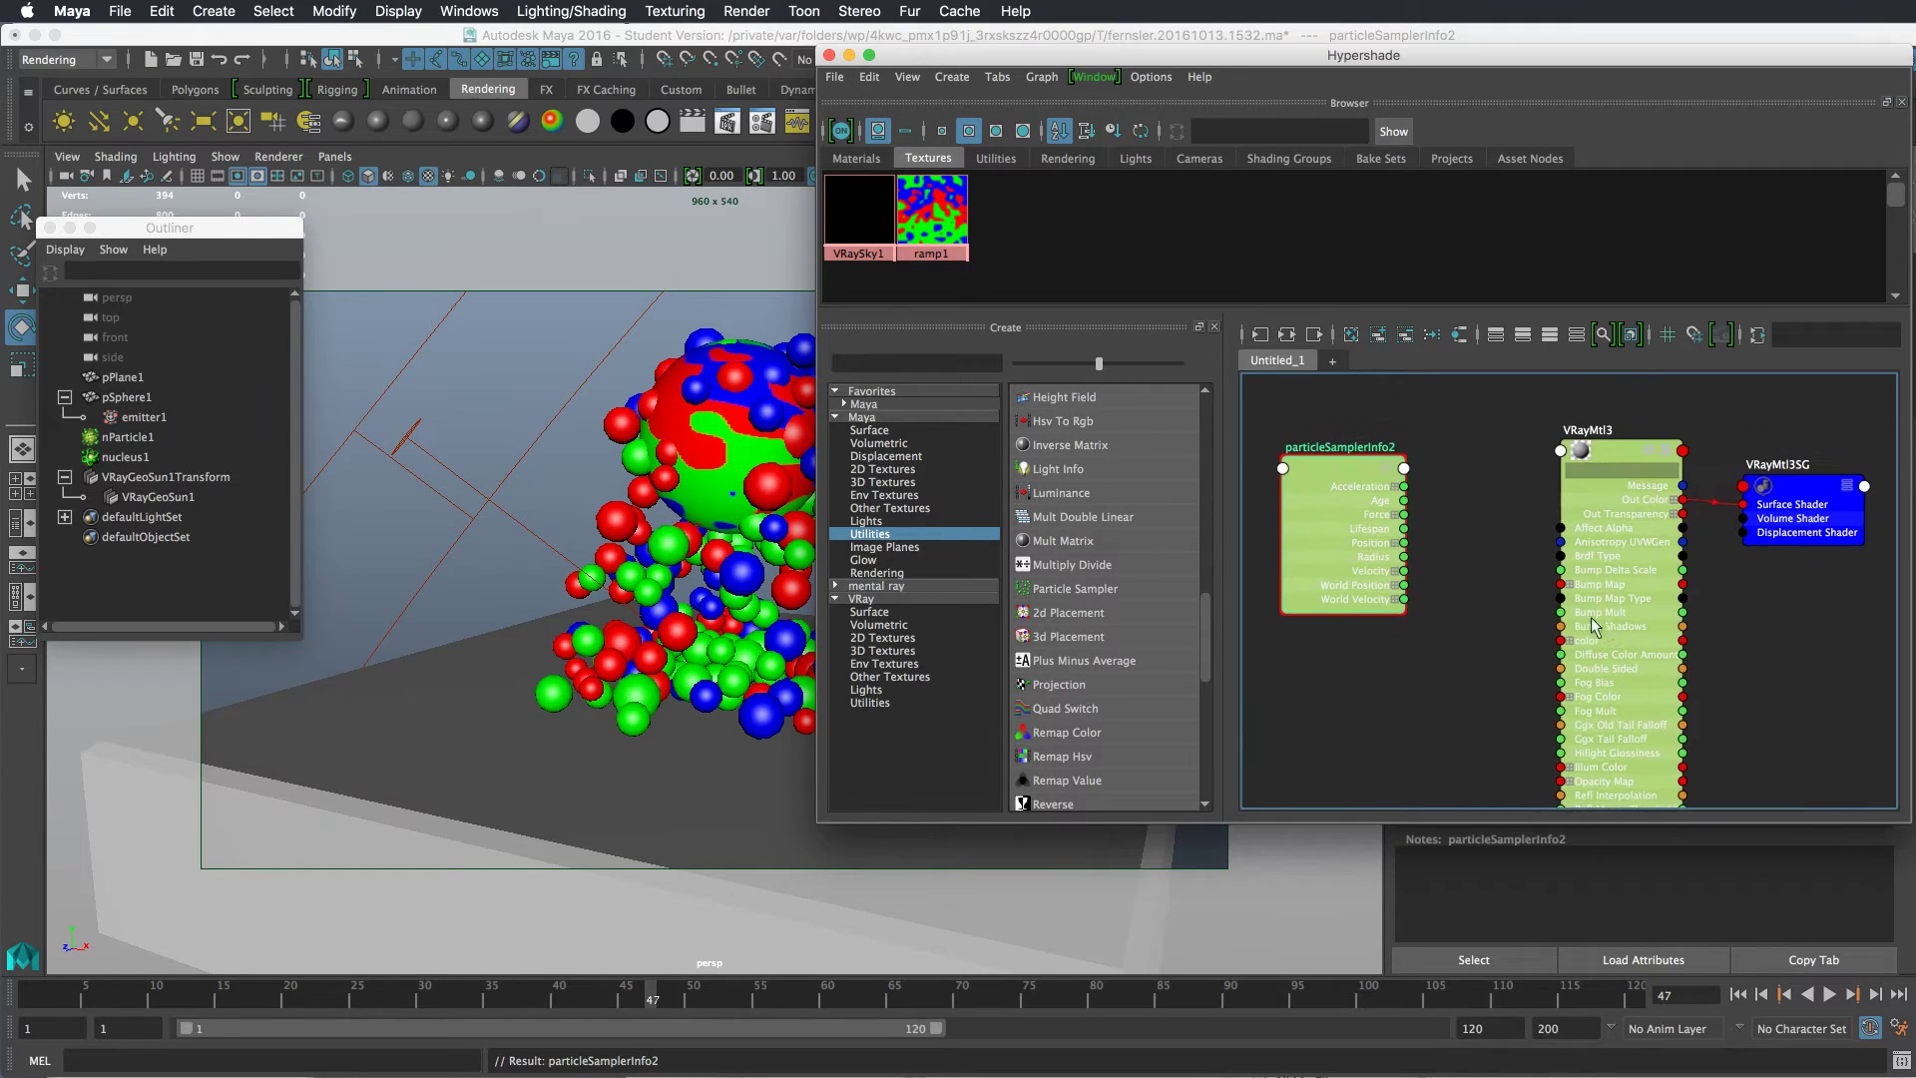
# Step: Expand the particle sampler node to show all attributes and move it closer to the V-Ray material
pyautogui.click(1386, 468)
pyautogui.click(1386, 468)
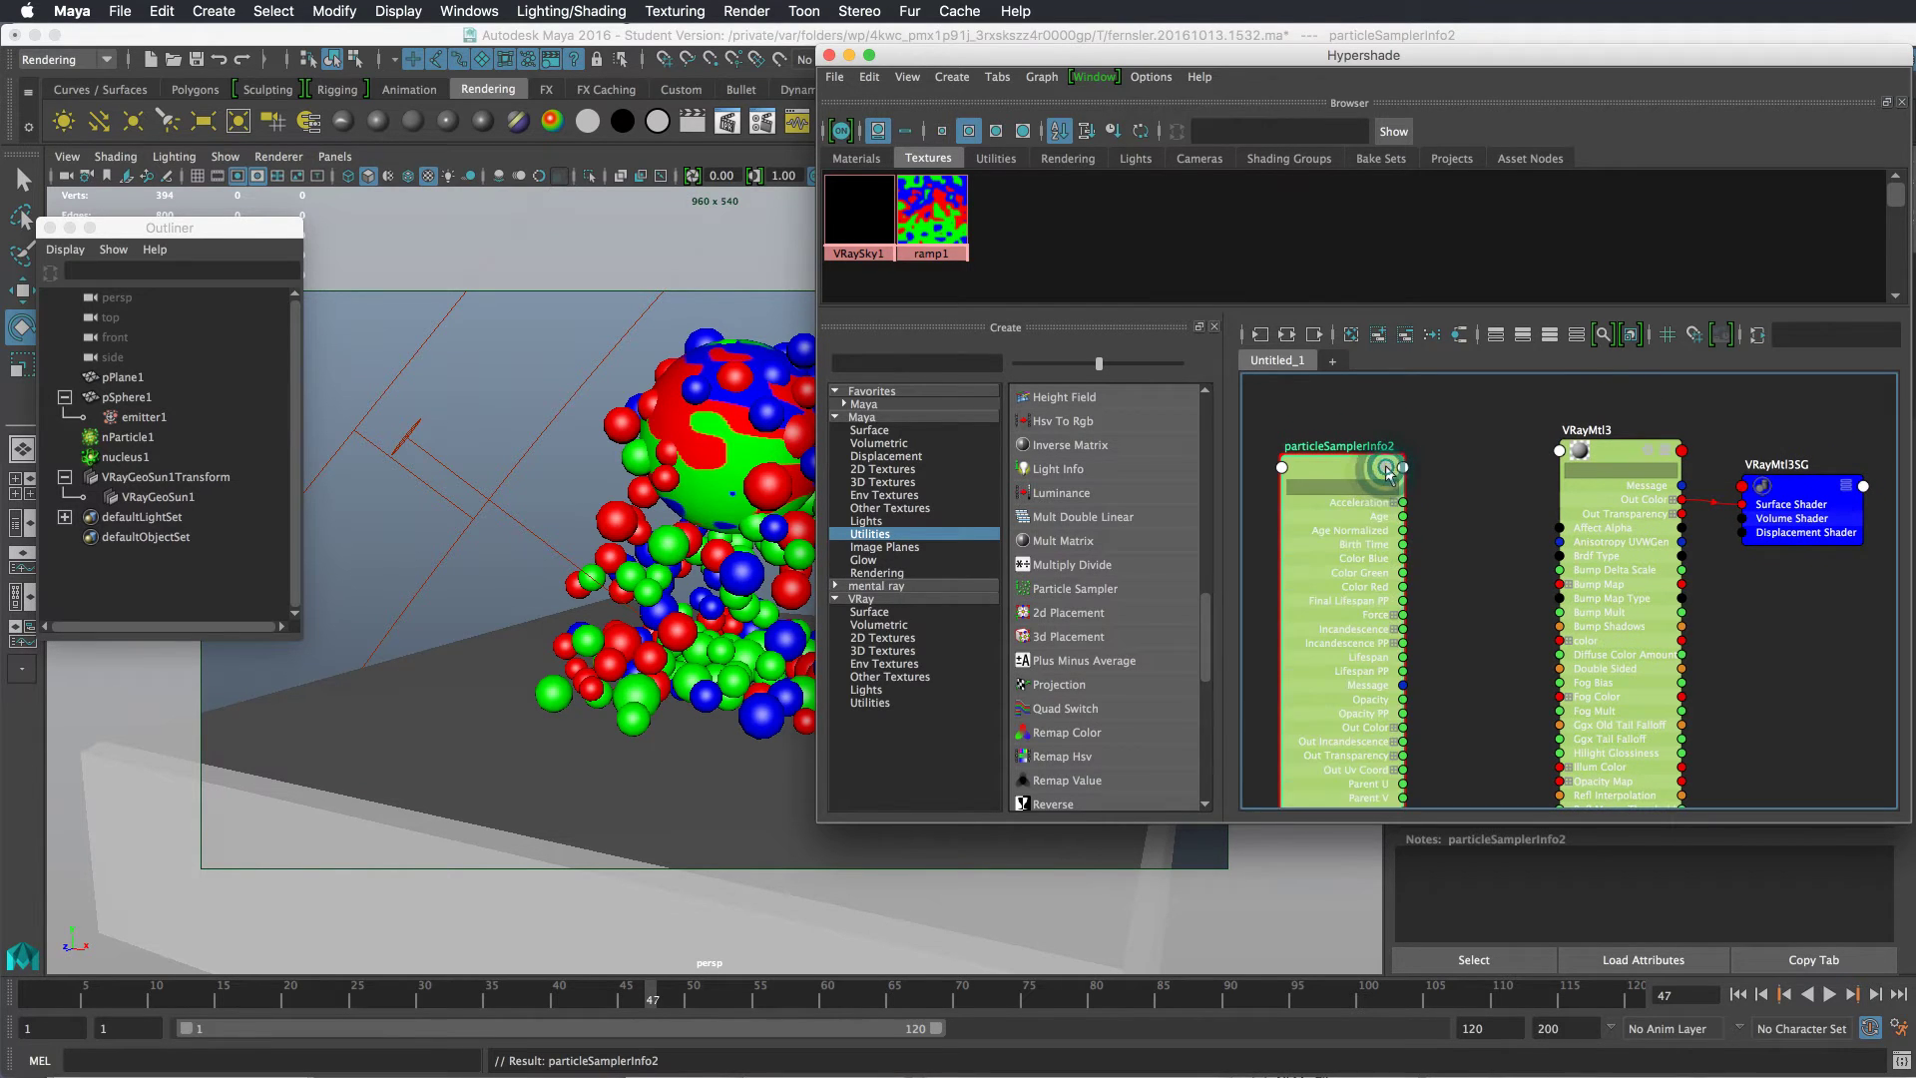
pyautogui.moveTo(1343, 462); pyautogui.dragTo(1395, 379)
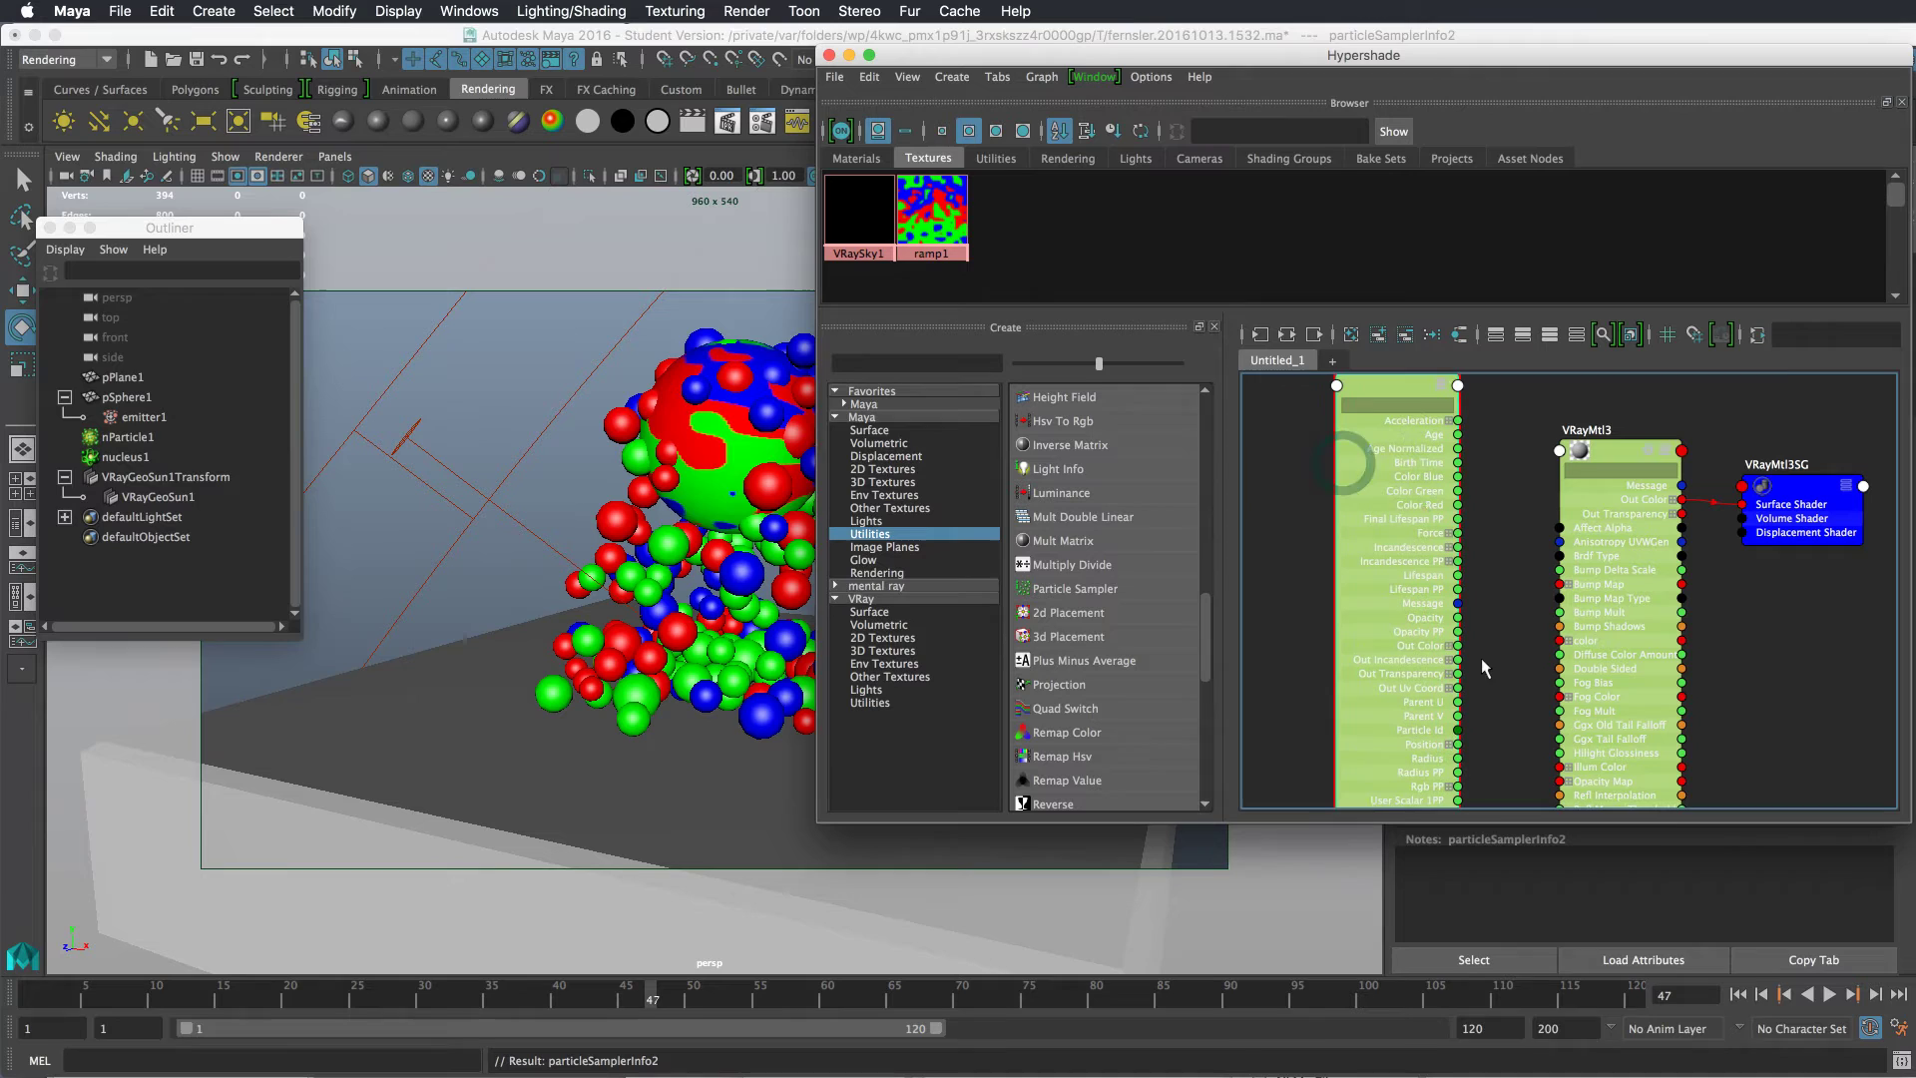
# Step: Connect the particle sampler node's Rgb PP output to the color input of the VRayMtl3 material
pyautogui.click(1486, 686)
pyautogui.keyDown('alt'); pyautogui.moveTo(1489, 739); pyautogui.dragTo(1433, 594, button='middle'); pyautogui.keyUp('alt')
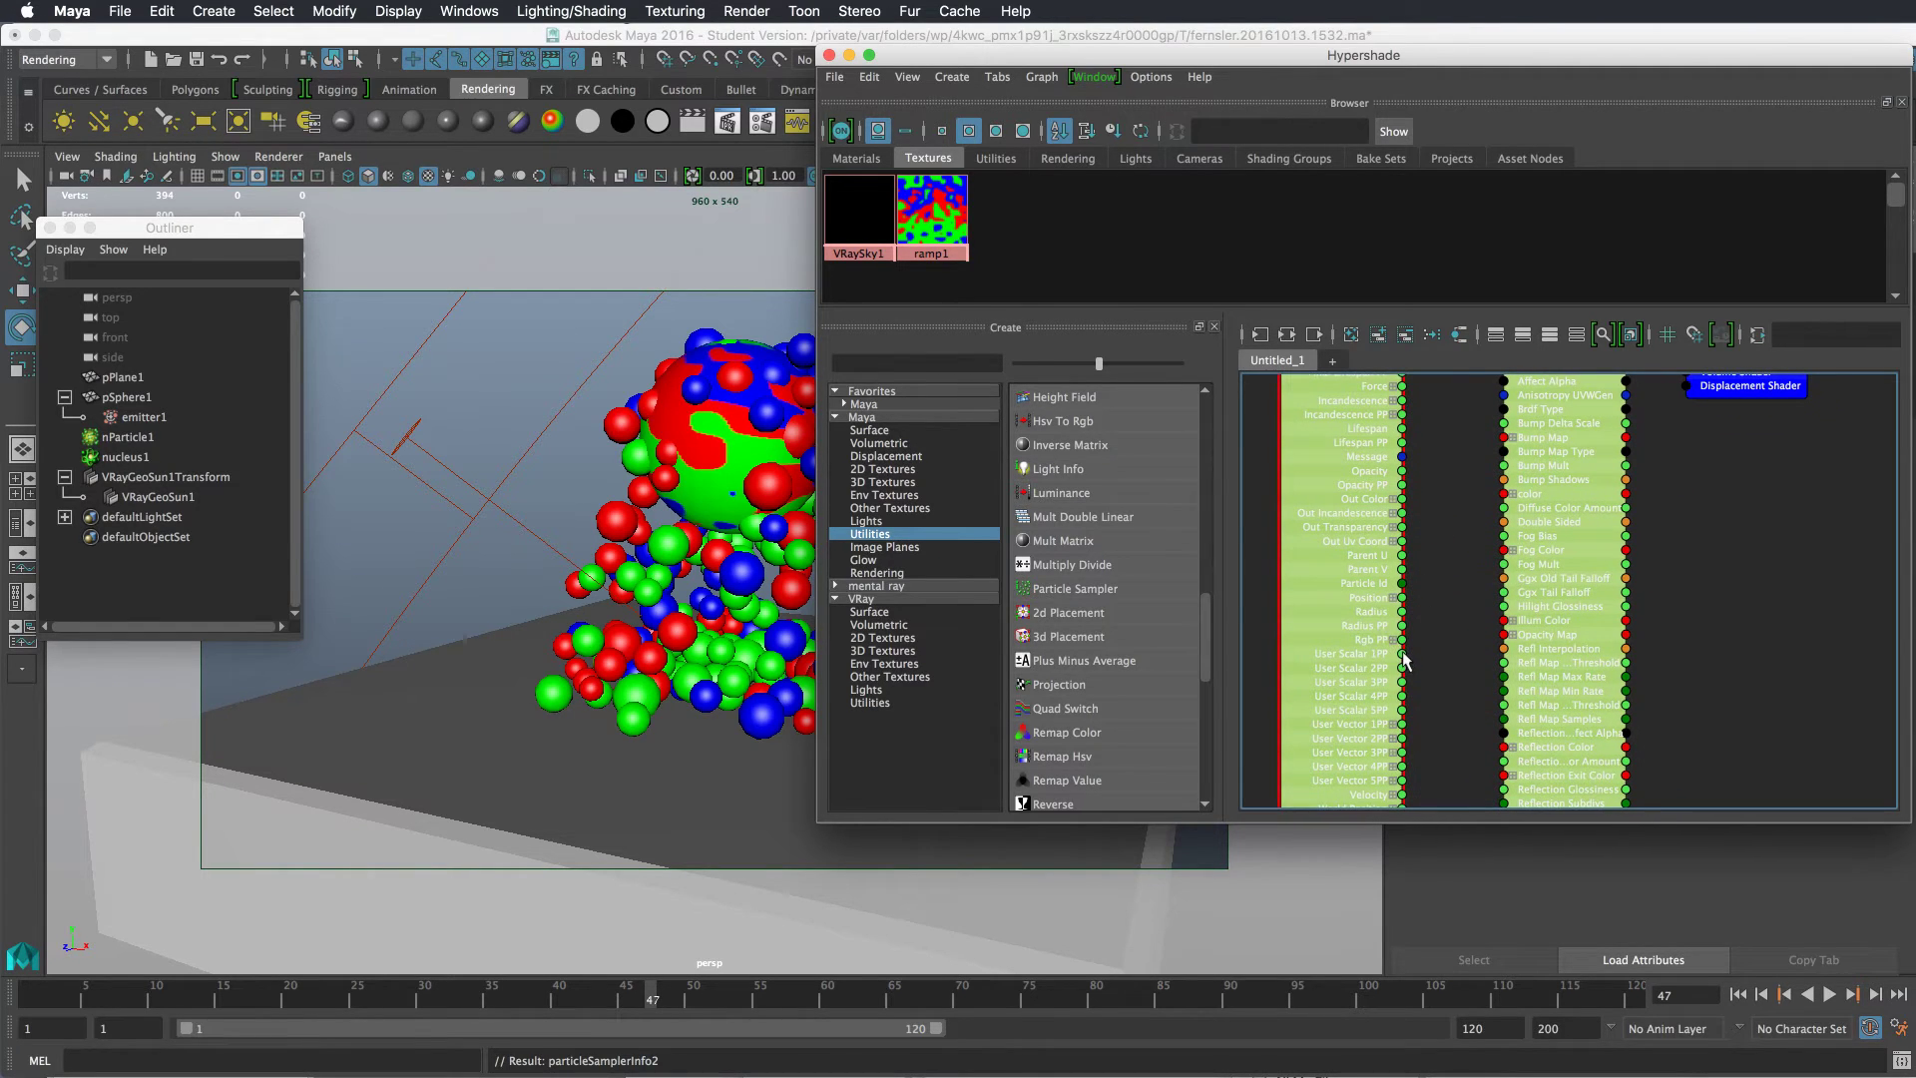
pyautogui.moveTo(1402, 641); pyautogui.dragTo(1504, 495)
pyautogui.click(1465, 654)
# Step: Assign the VRayMtl3 material to the nParticle1 particles in the scene
pyautogui.keyDown('alt'); pyautogui.moveTo(1661, 597); pyautogui.dragTo(1677, 747, button='middle'); pyautogui.keyUp('alt')
pyautogui.moveTo(1571, 456); pyautogui.dragTo(633, 524, button='middle')
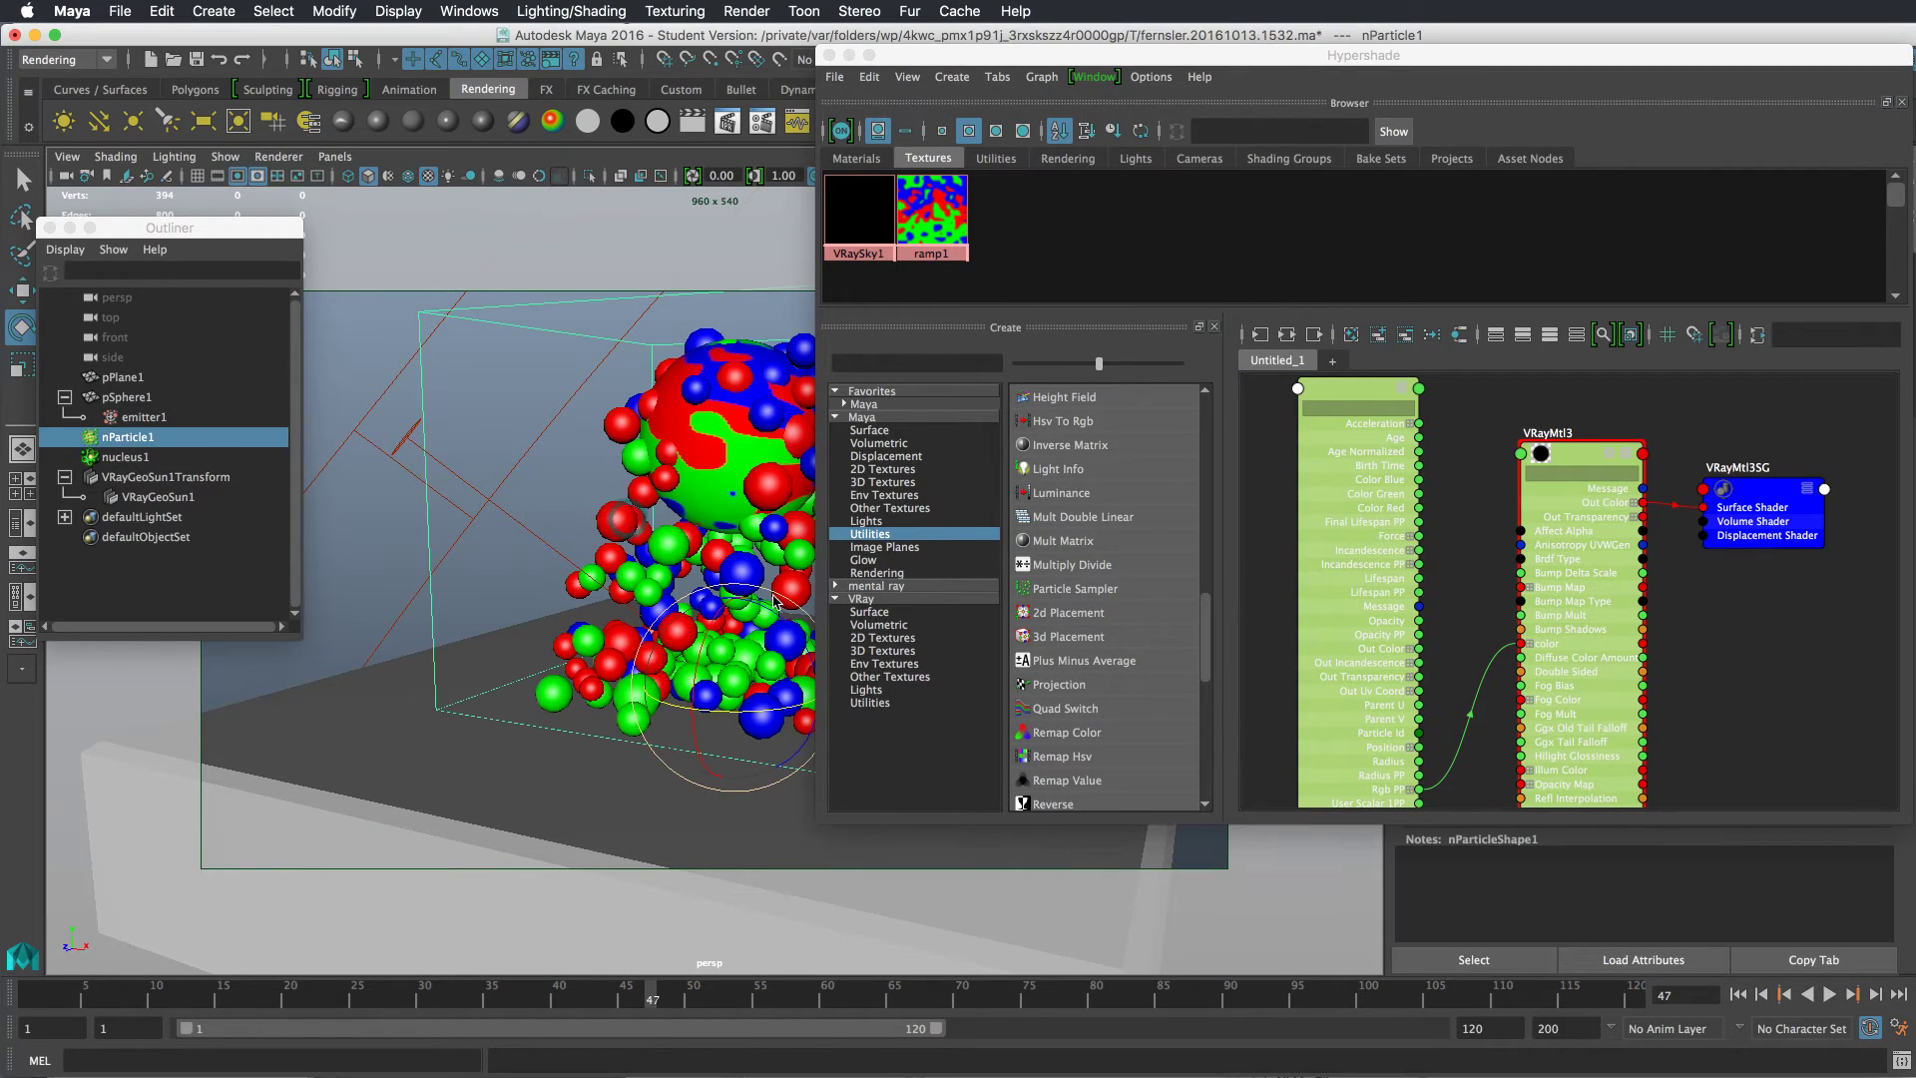
pyautogui.moveTo(1586, 449); pyautogui.dragTo(1587, 389, button='right')
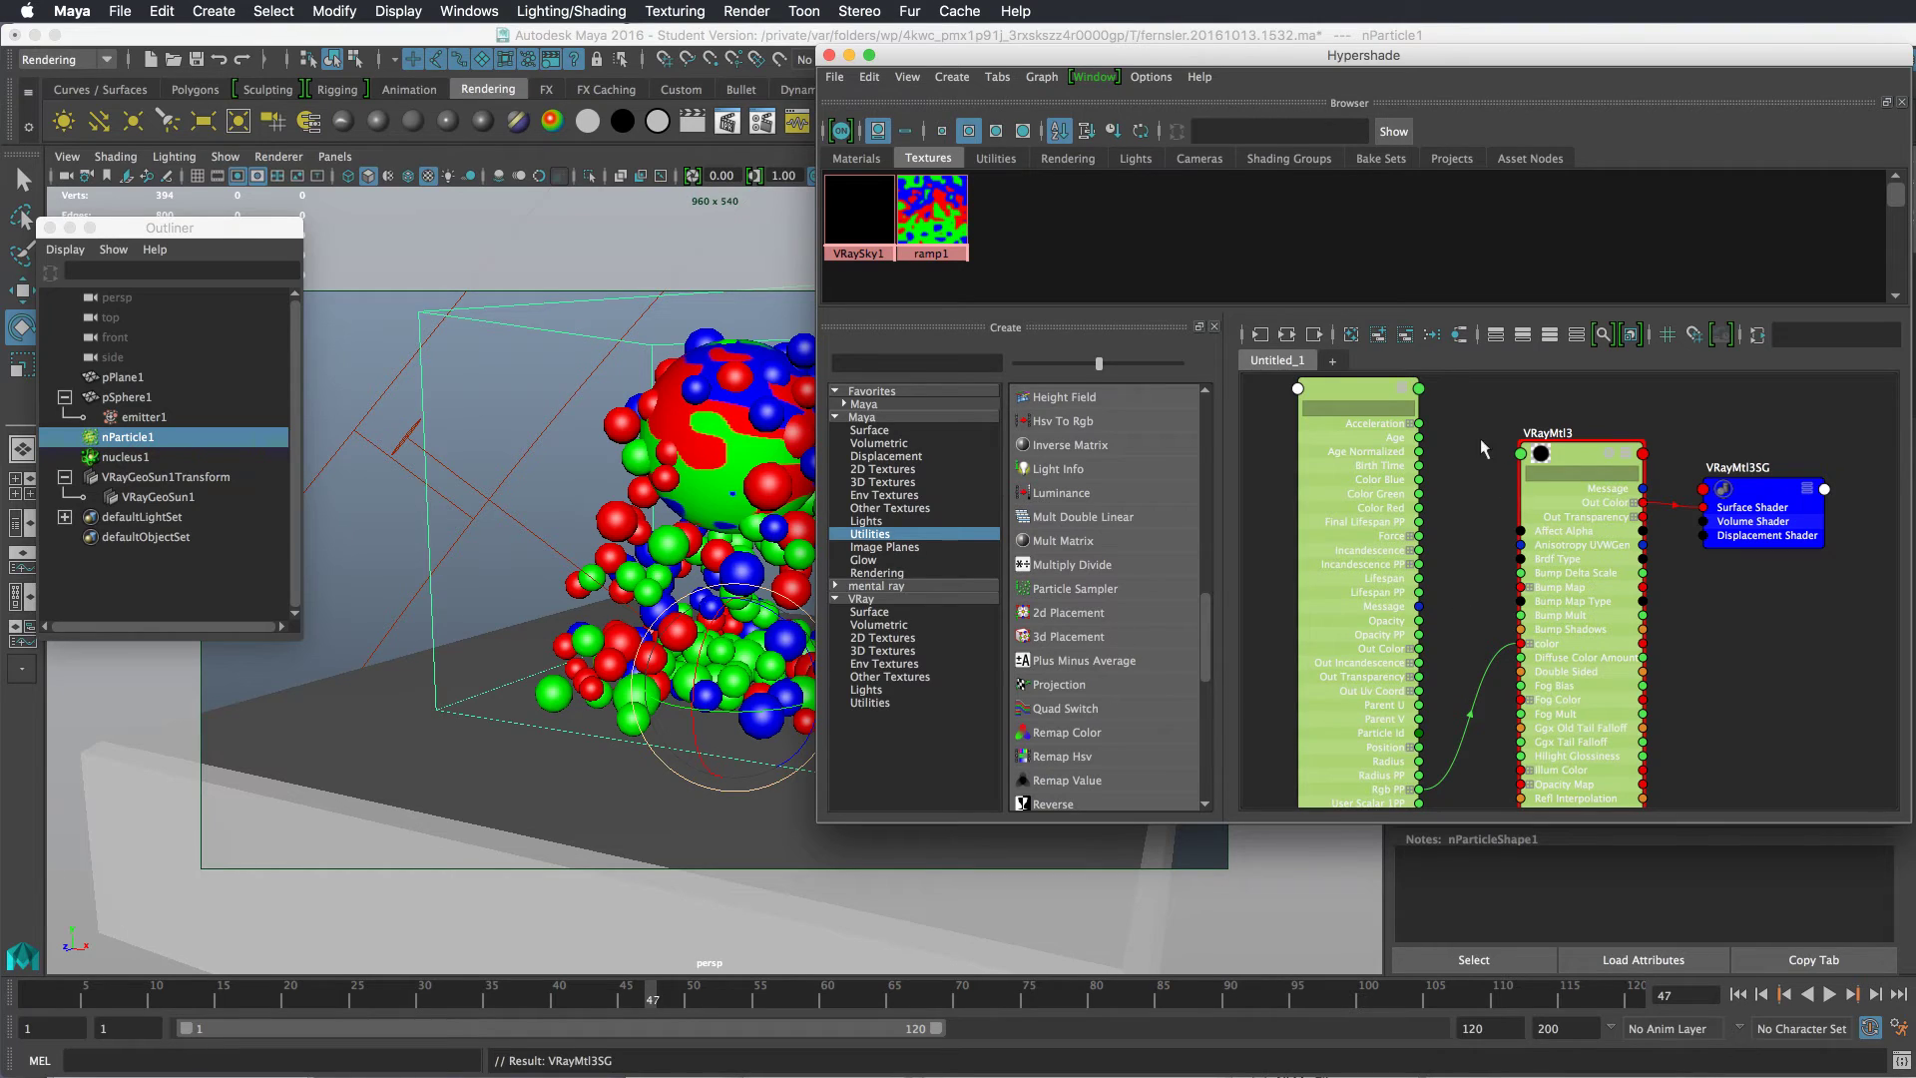
# Step: Reduce the particle sampler node's displayed attributes, move it lower beside the VRay material, and select VRayMtl3
pyautogui.click(1343, 393)
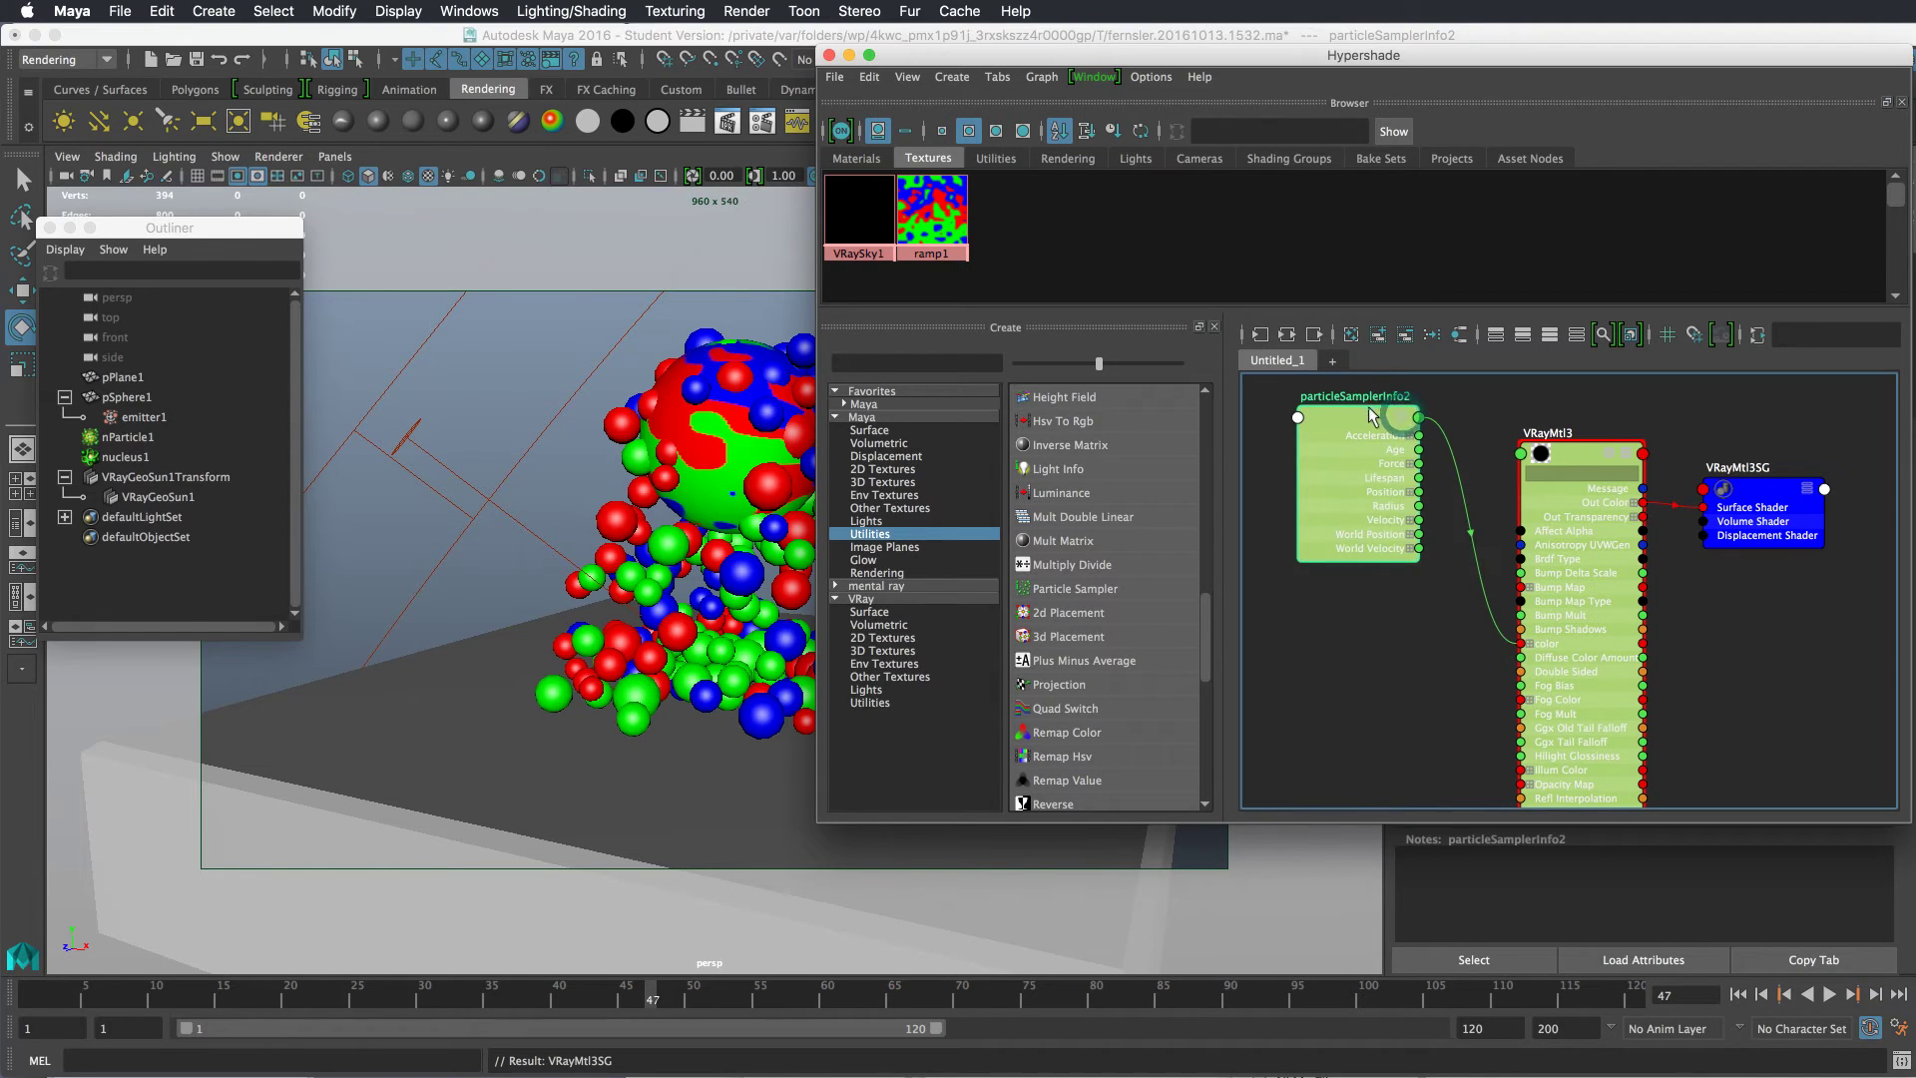
pyautogui.moveTo(1367, 409); pyautogui.dragTo(1375, 577)
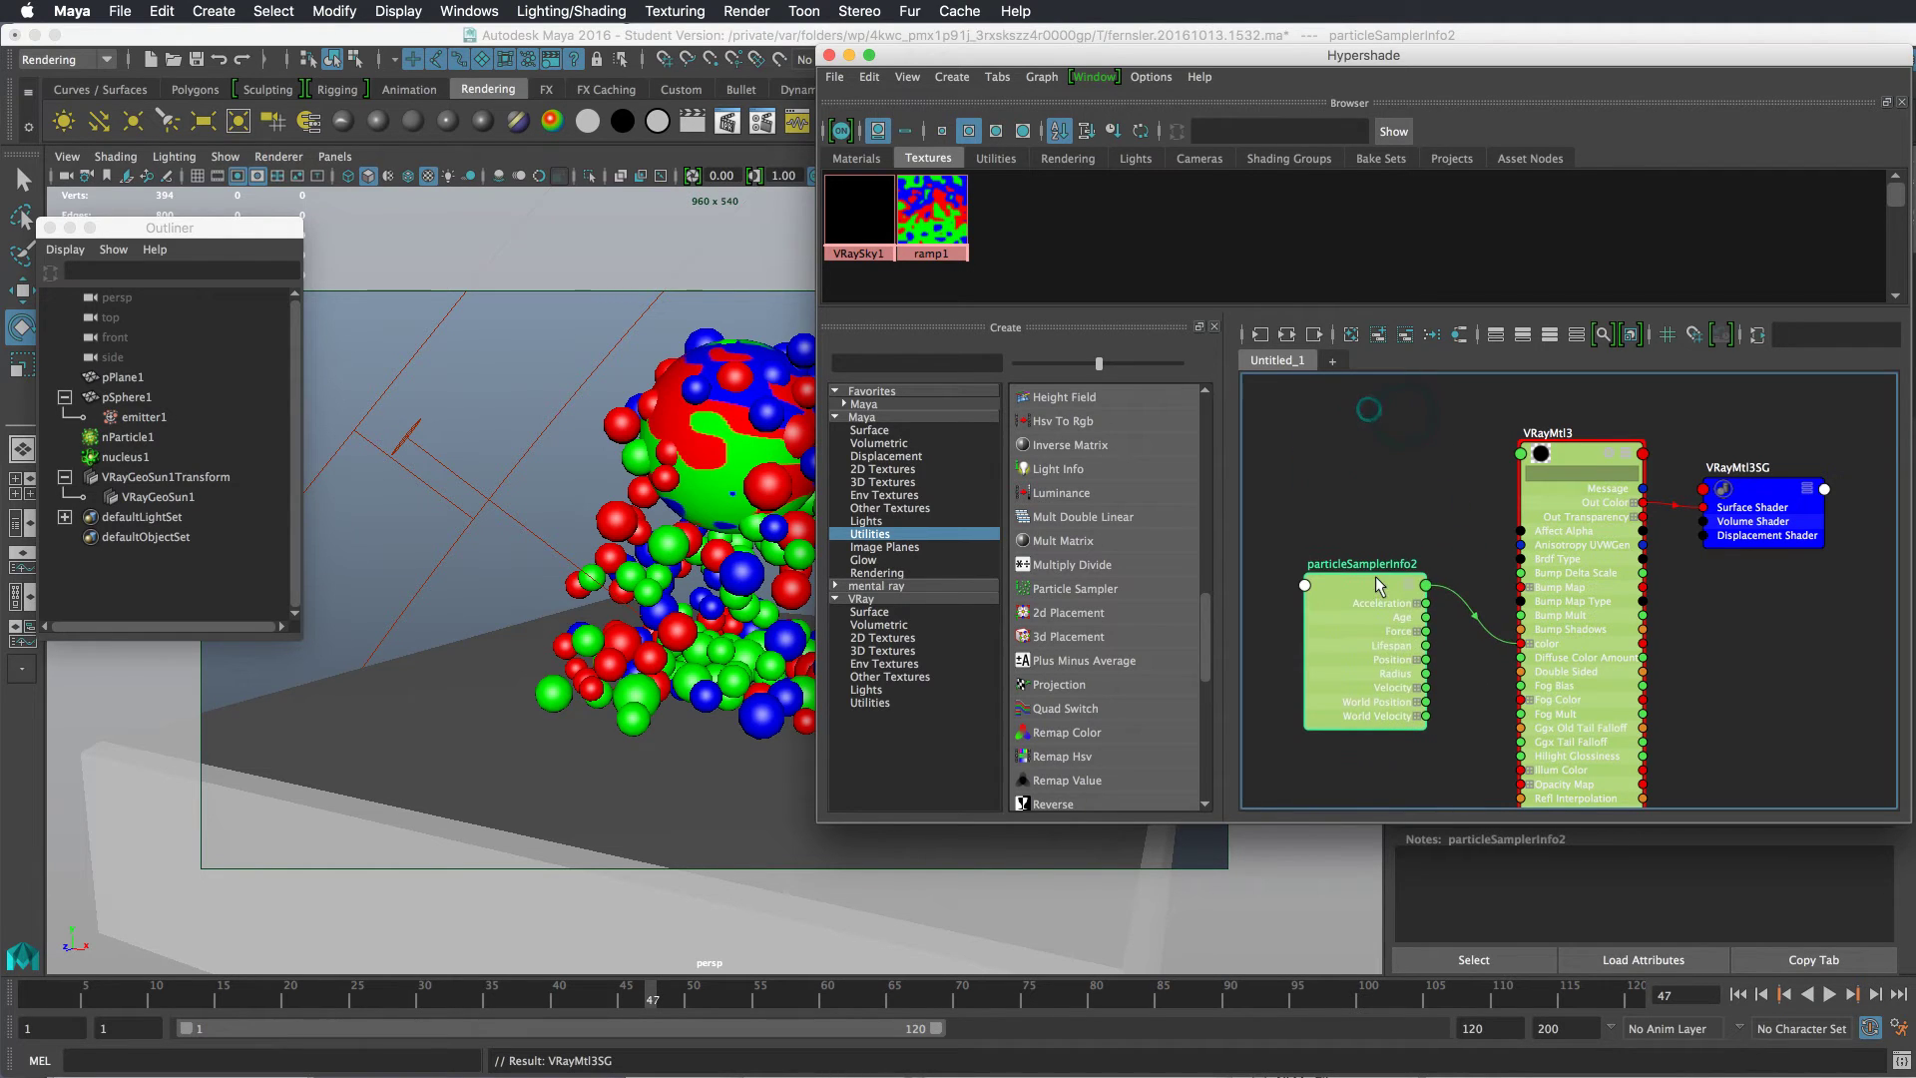
pyautogui.click(1575, 457)
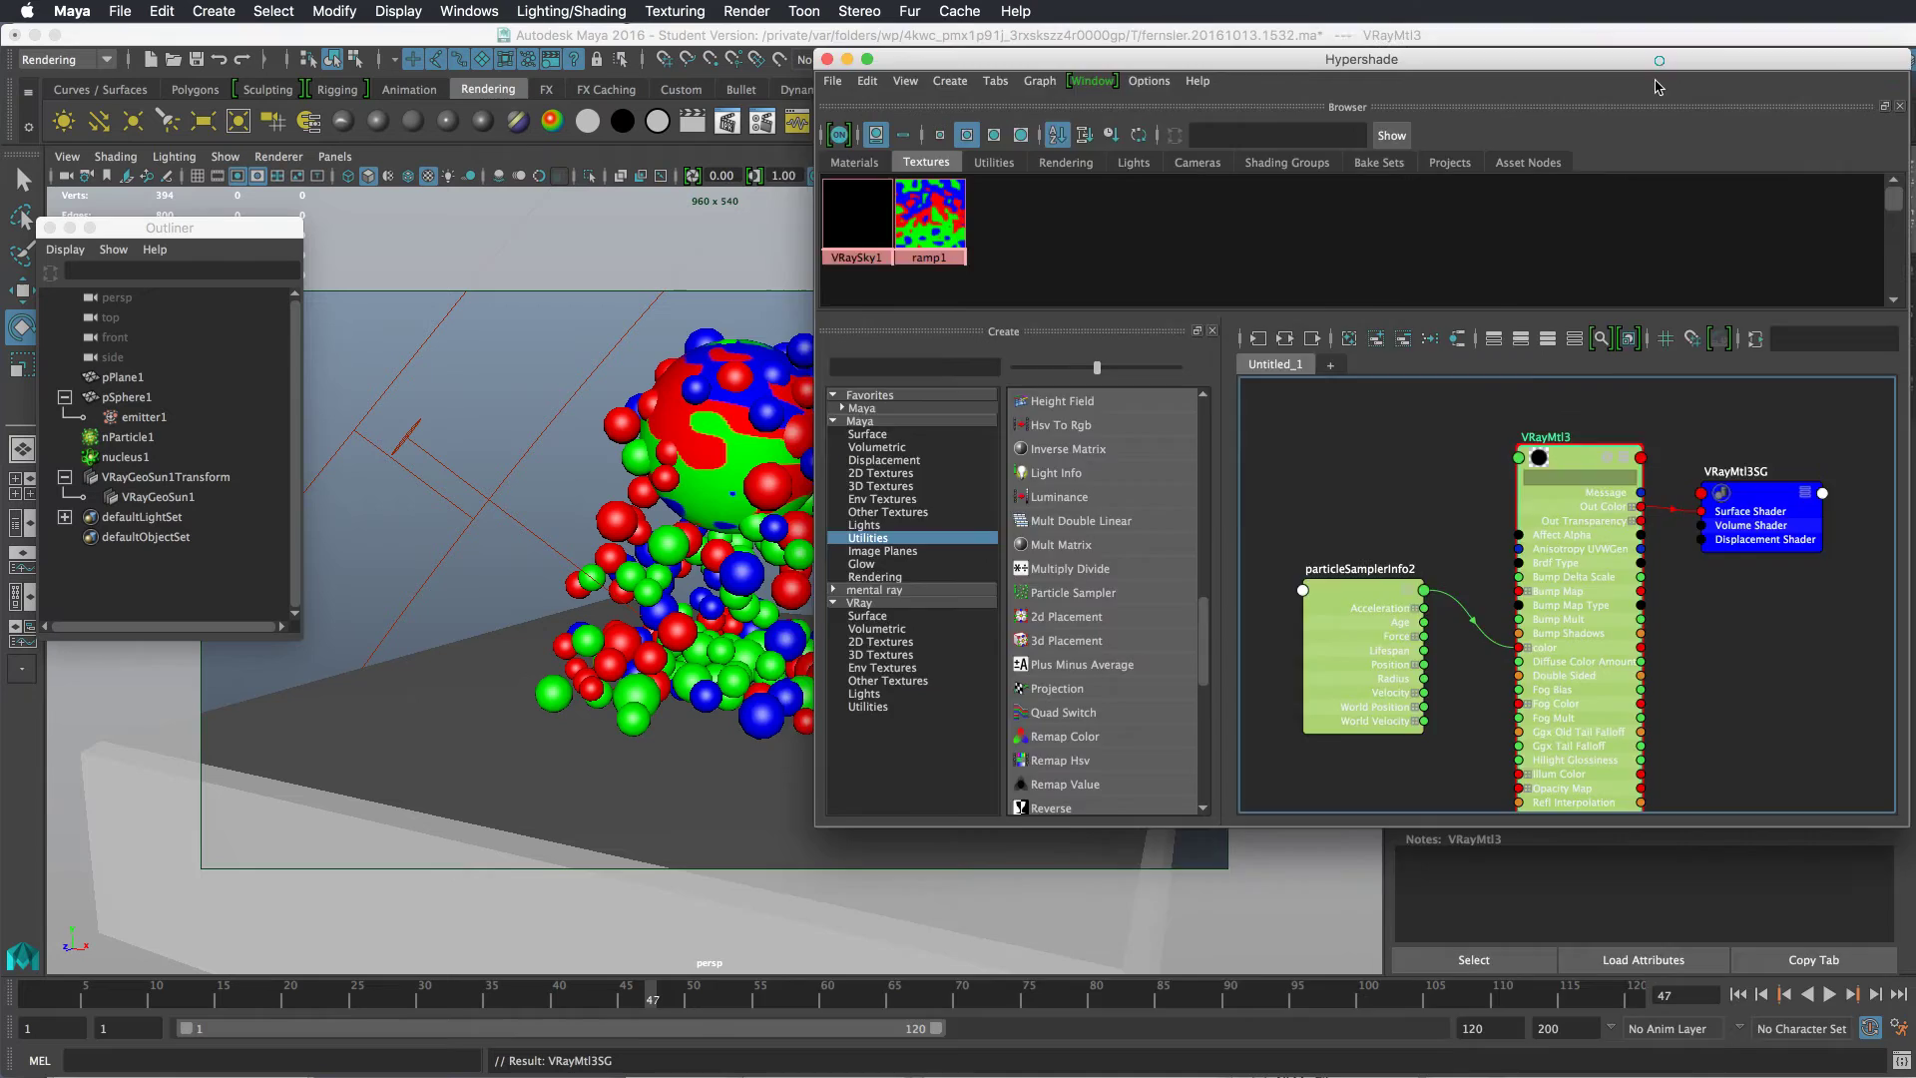
# Step: Move the Hypershade out of the way, run a V-Ray test render of frame 47, and stop it
pyautogui.moveTo(1660, 62); pyautogui.dragTo(1512, 1075)
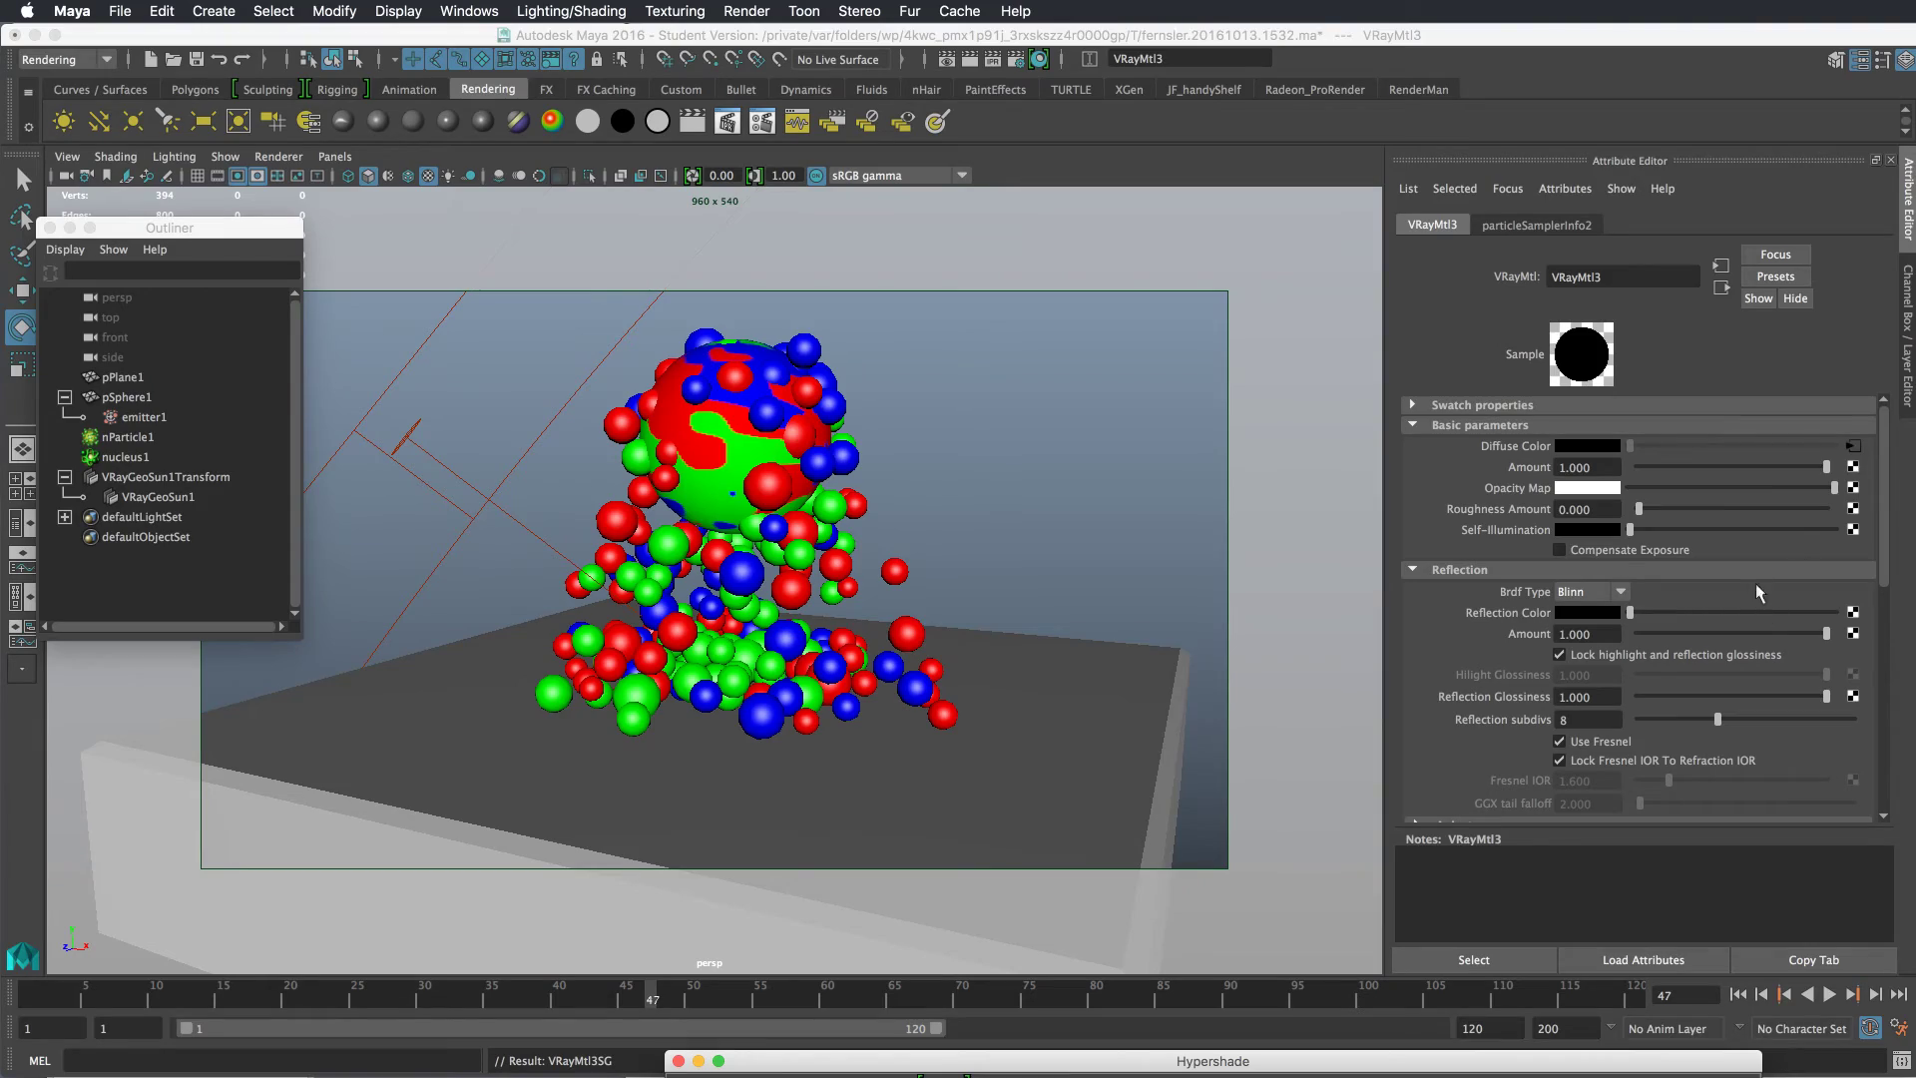
pyautogui.moveTo(1826, 1072); pyautogui.dragTo(1391, 285)
pyautogui.click(1684, 306)
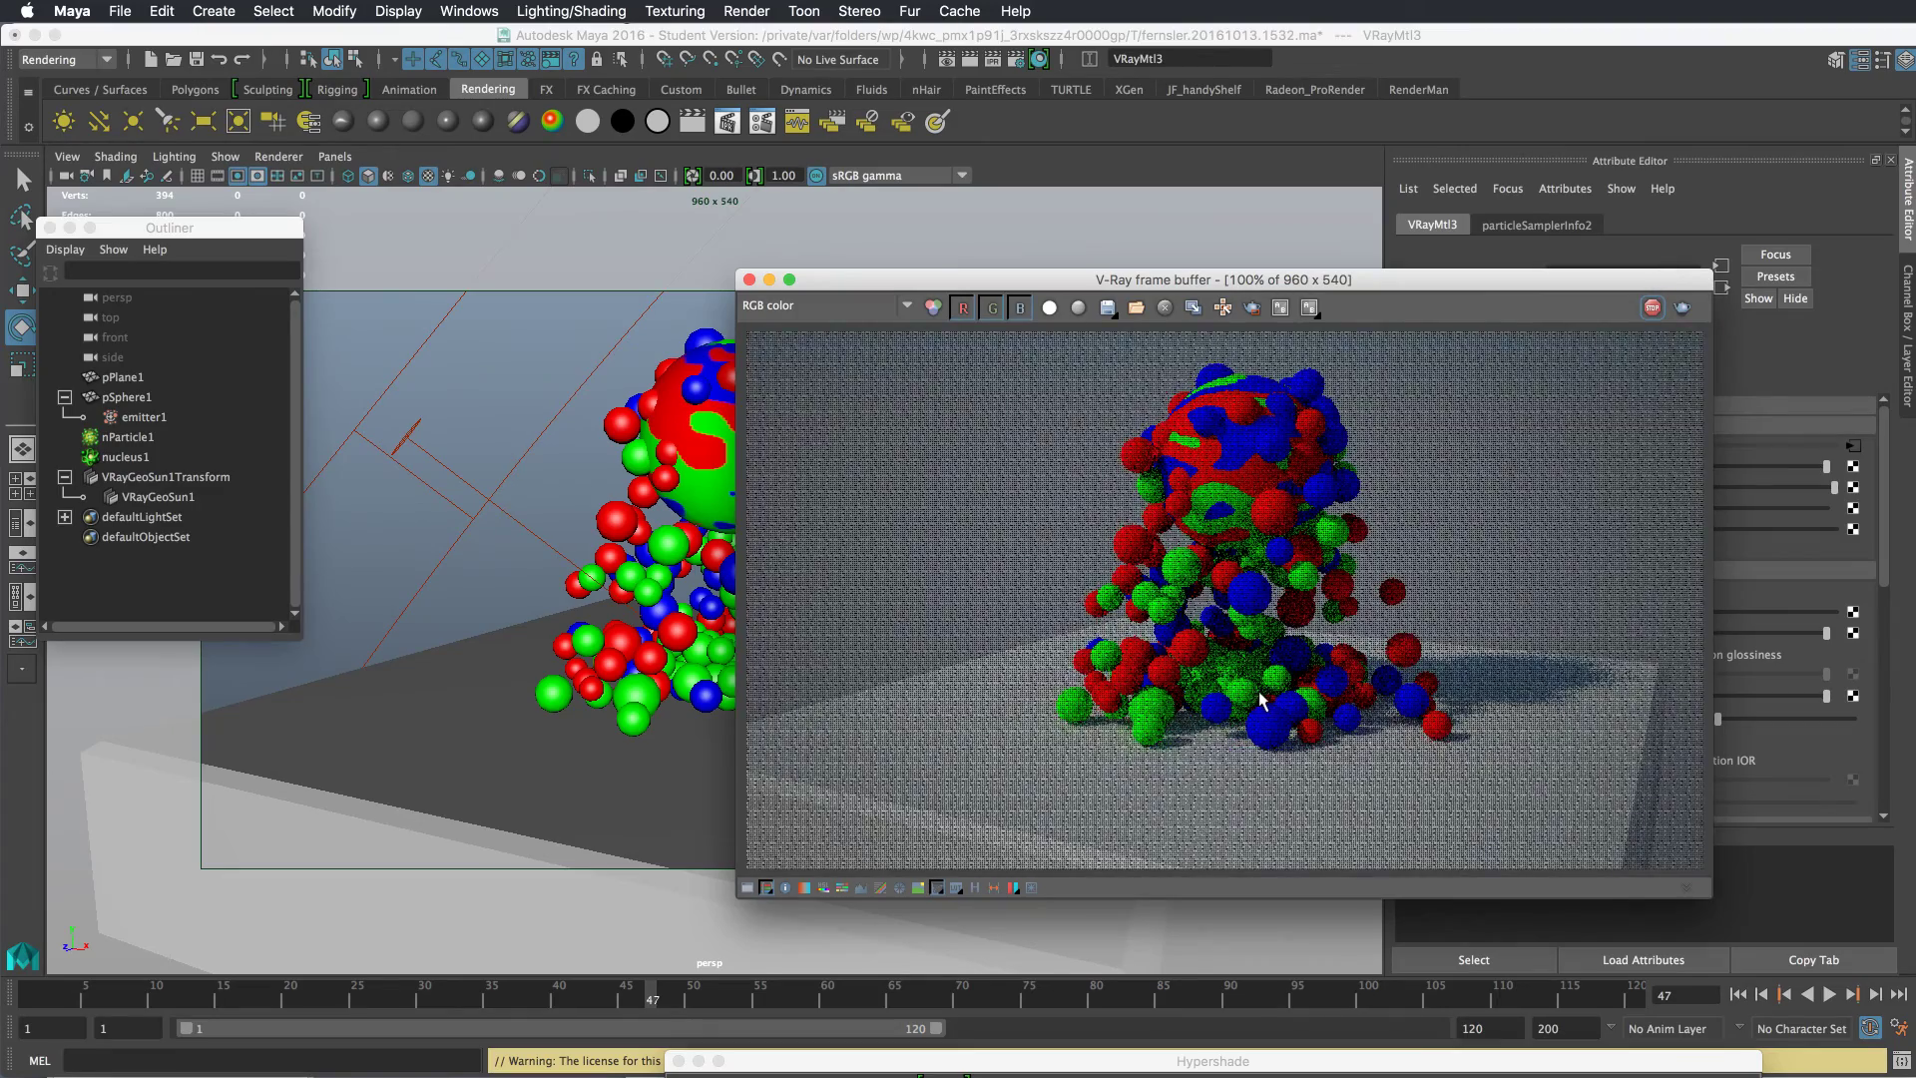
pyautogui.moveTo(1408, 282); pyautogui.dragTo(1005, 231)
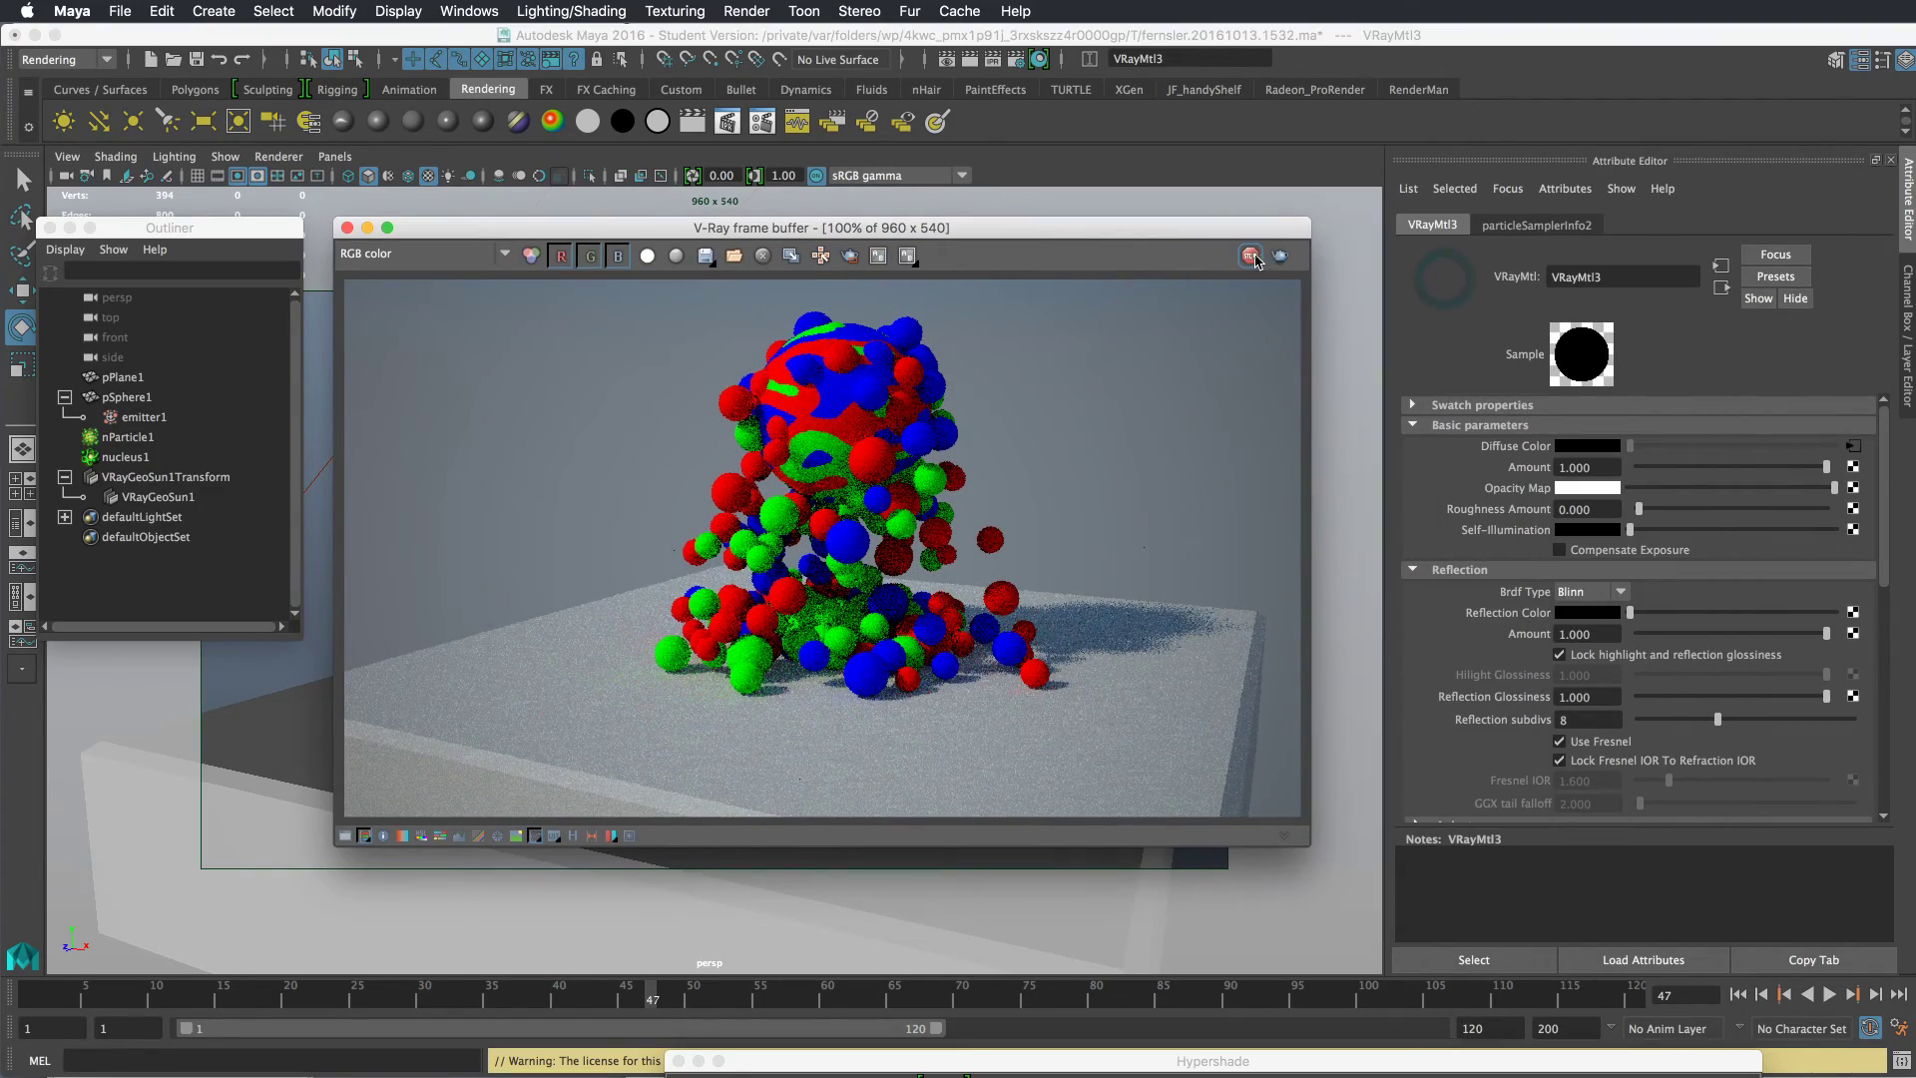
pyautogui.click(1251, 257)
# Step: Give VRayMtl3 a light grey reflection color, a reflection glossiness of 0.796 and a roughness amount of 0.161
pyautogui.moveTo(1679, 613); pyautogui.dragTo(1753, 613)
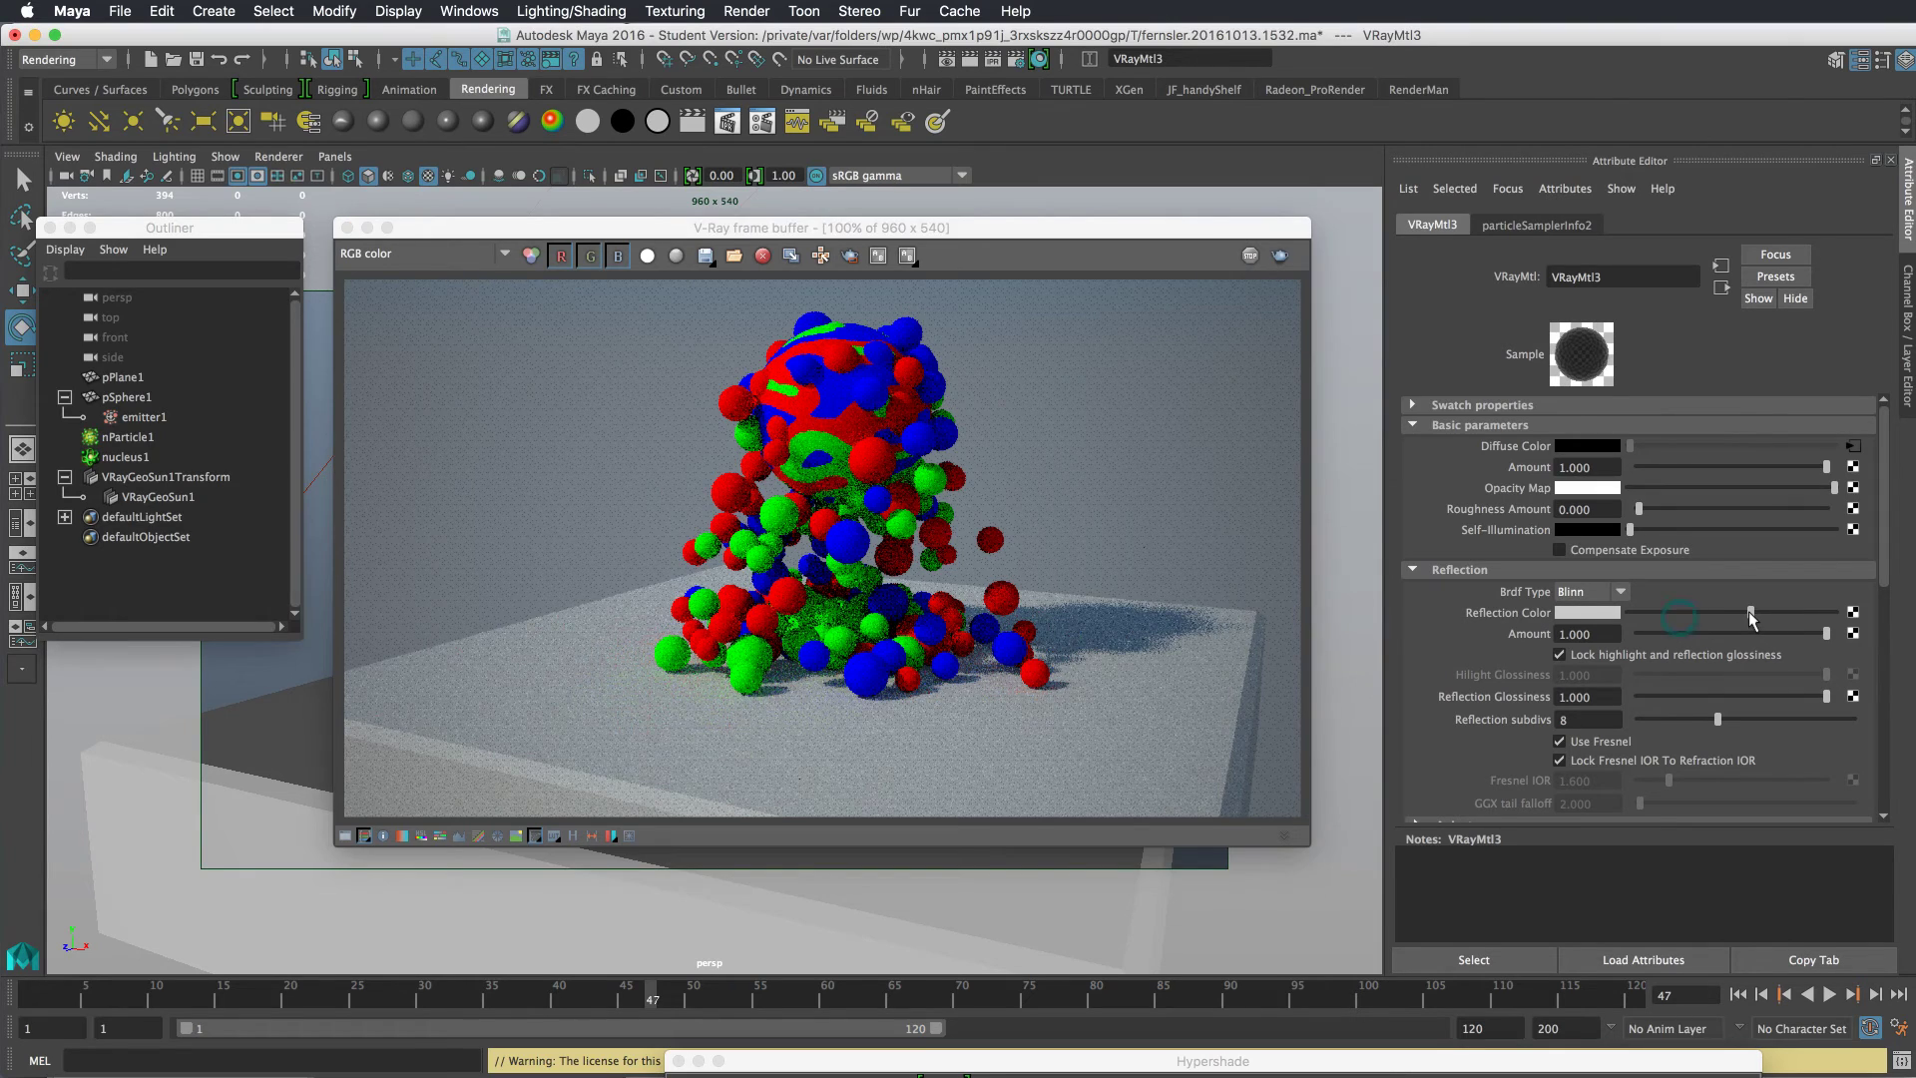
pyautogui.click(1787, 695)
pyautogui.click(1667, 509)
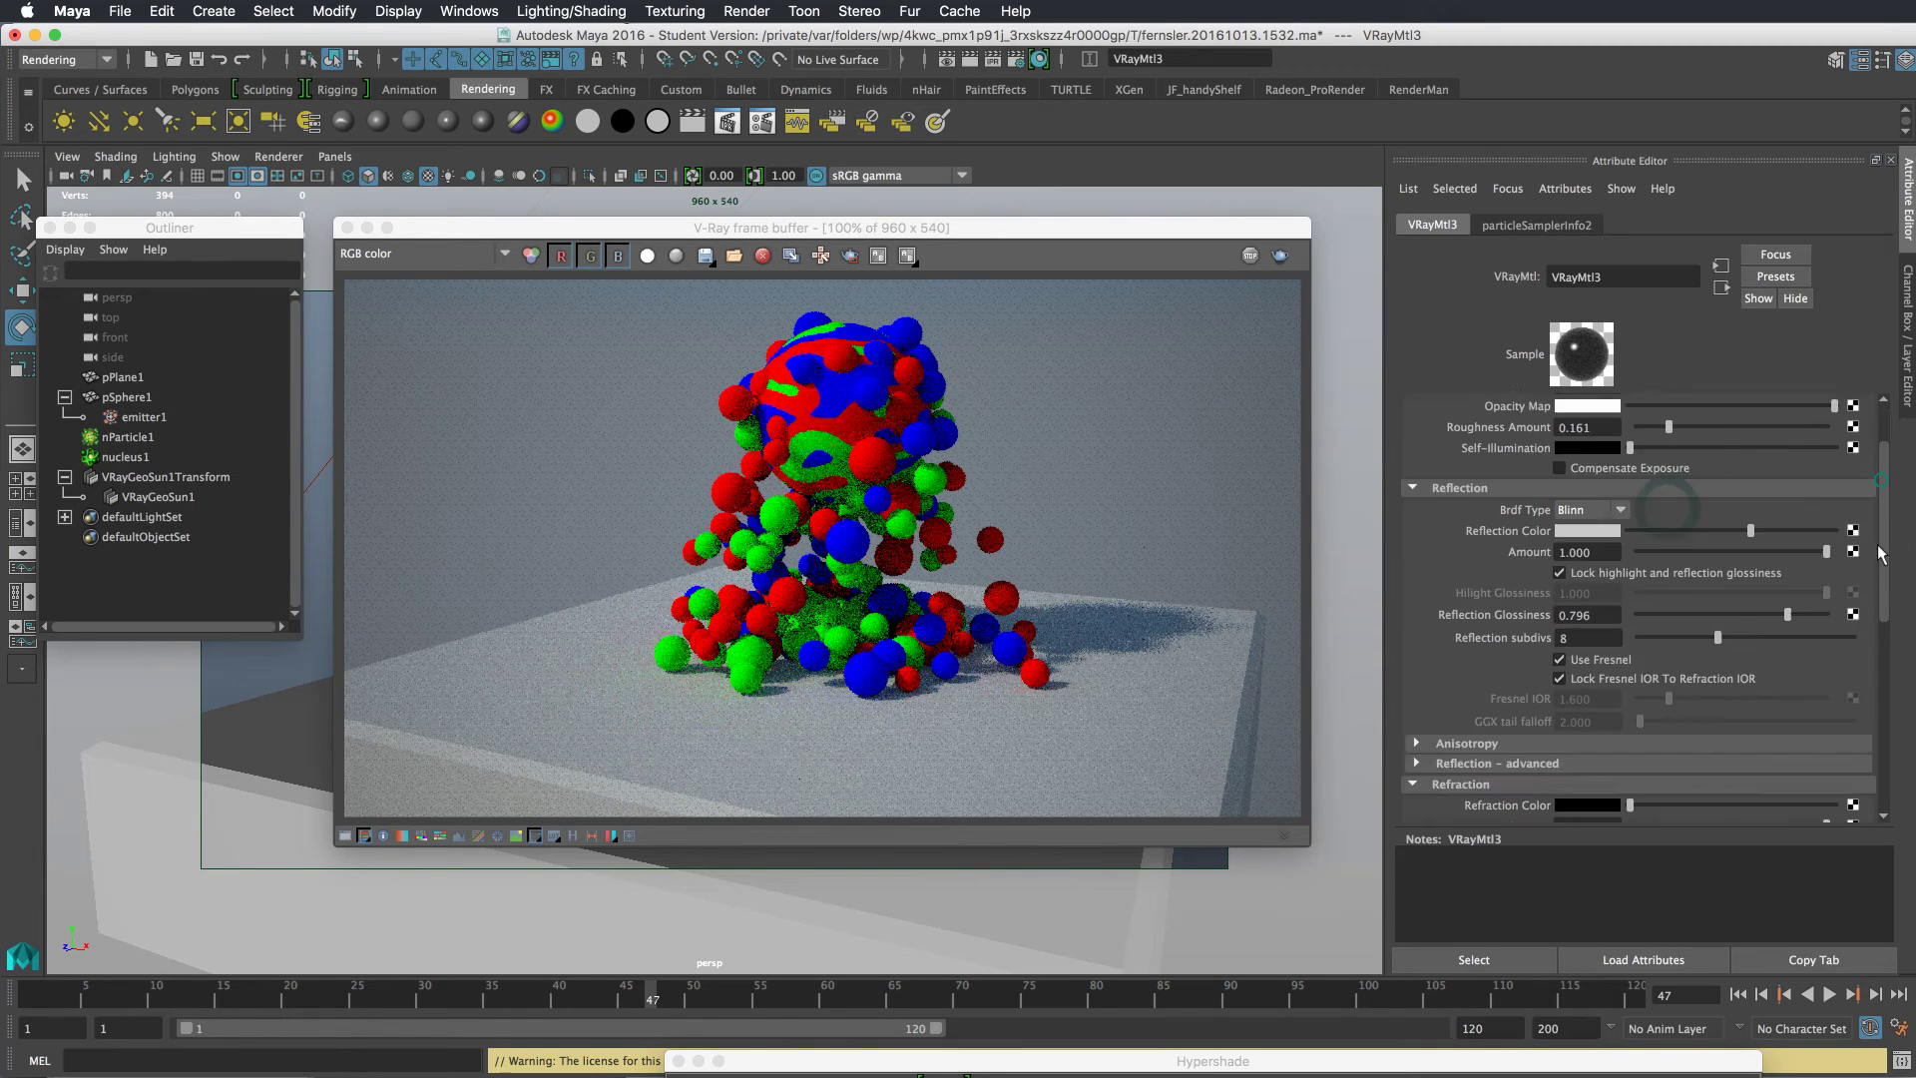
# Step: Look over the VRayMtl3 settings and render the scene again in the V-Ray frame buffer
pyautogui.moveTo(1880, 554); pyautogui.dragTo(1881, 503)
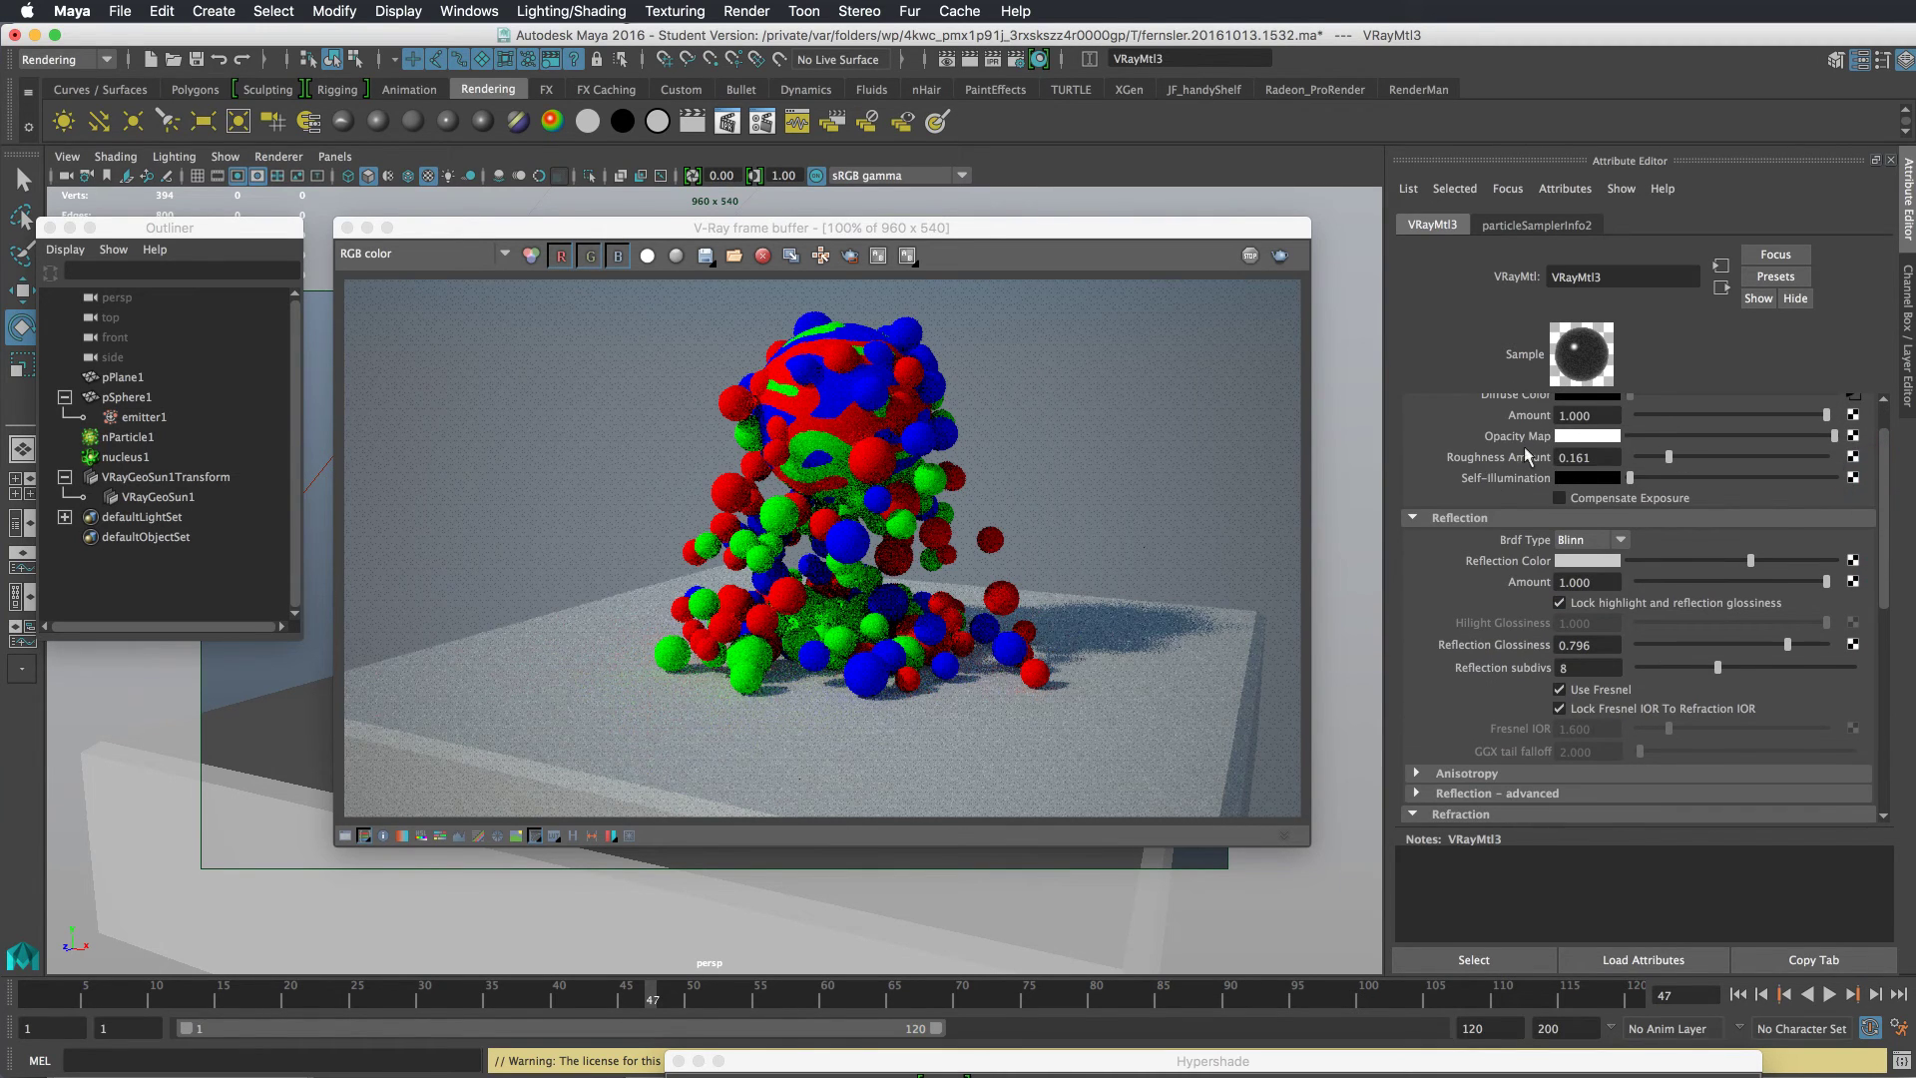
pyautogui.moveTo(1883, 433); pyautogui.dragTo(1883, 430)
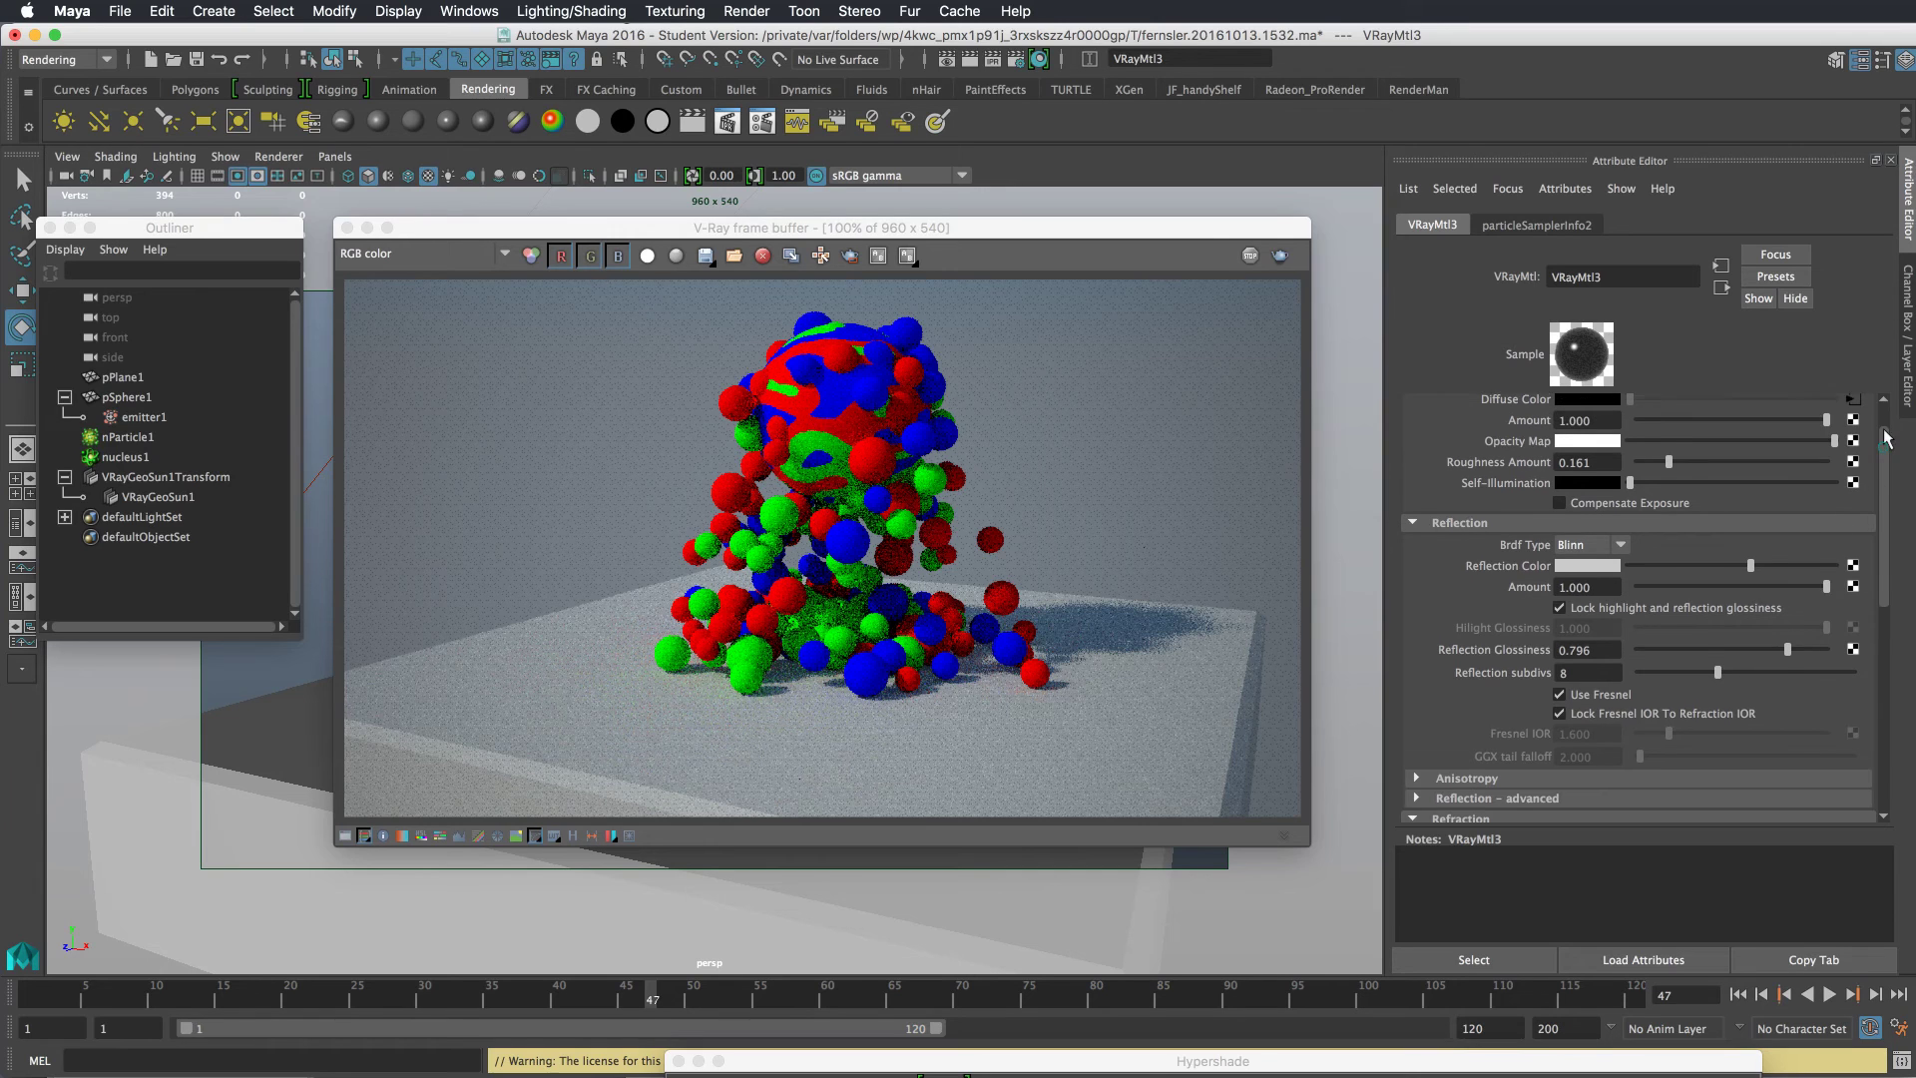
pyautogui.scroll(2, 1886, 436)
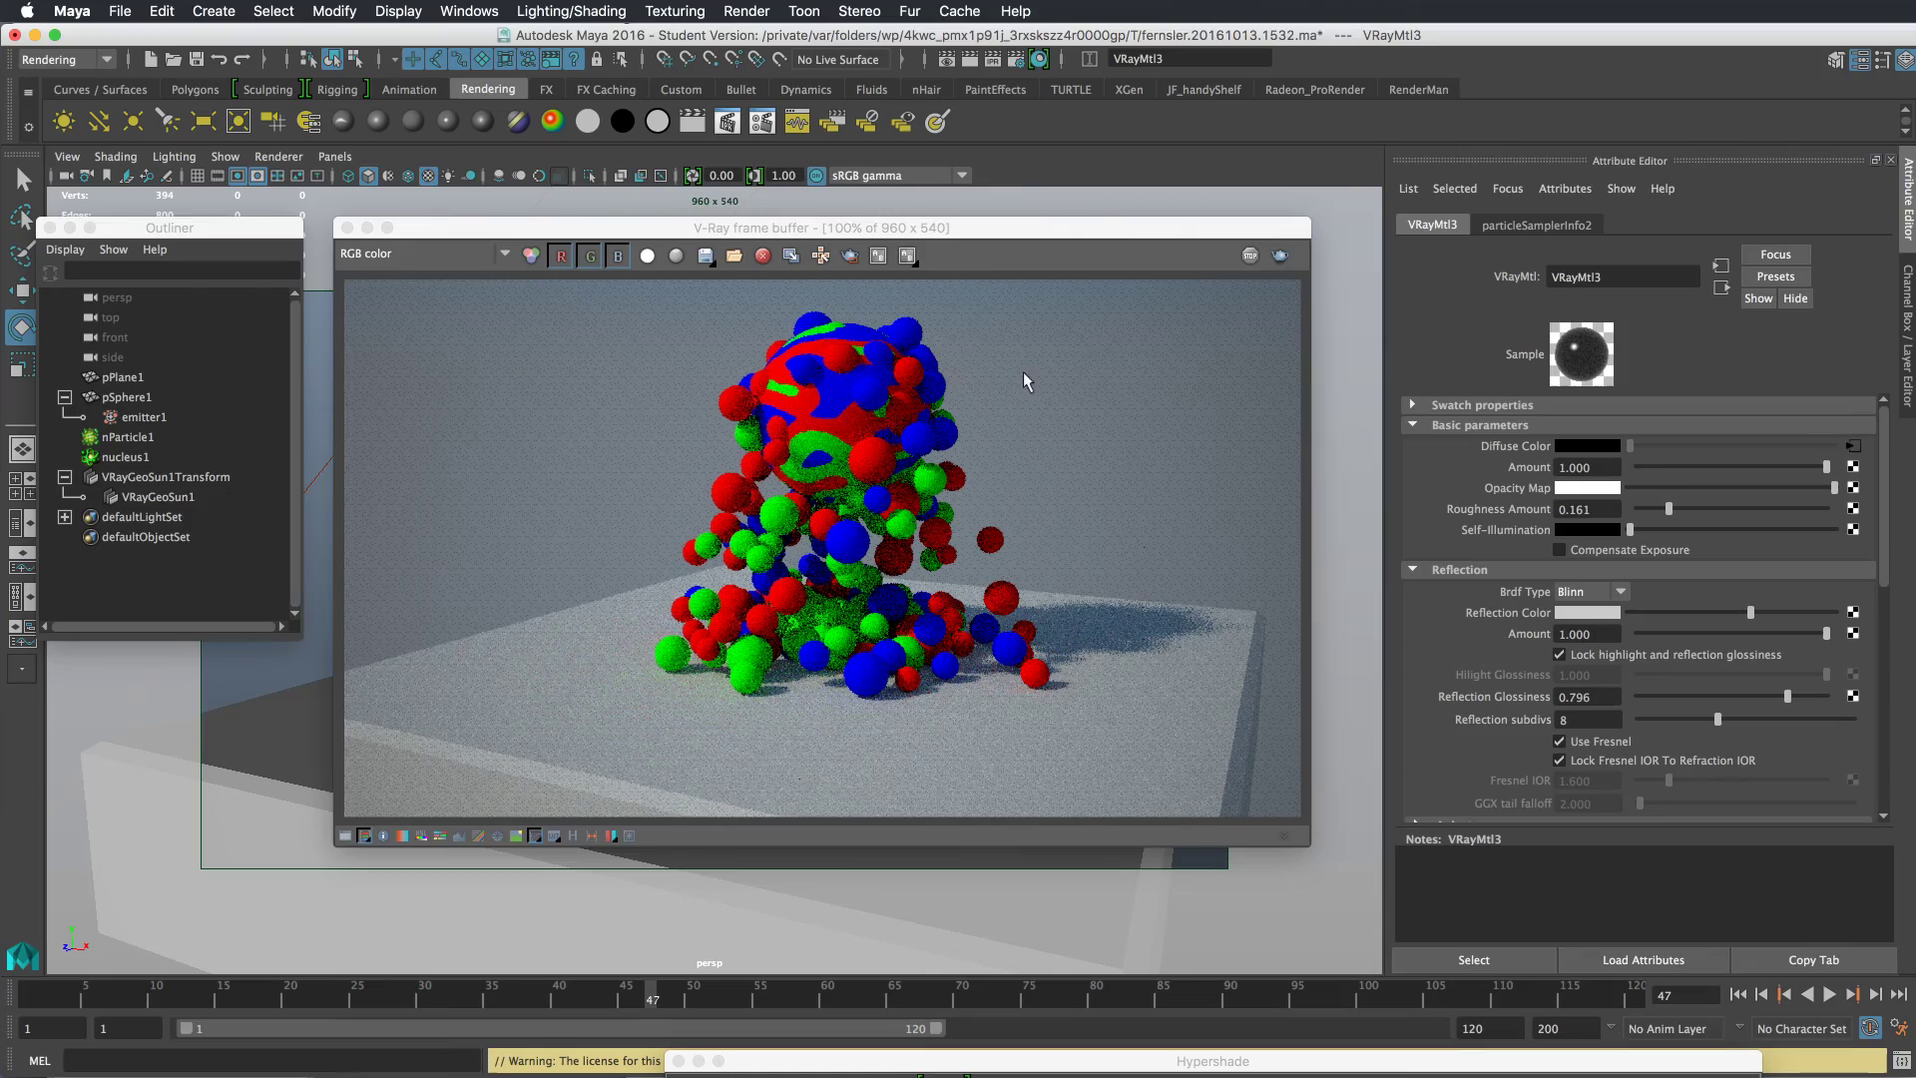
pyautogui.click(1279, 255)
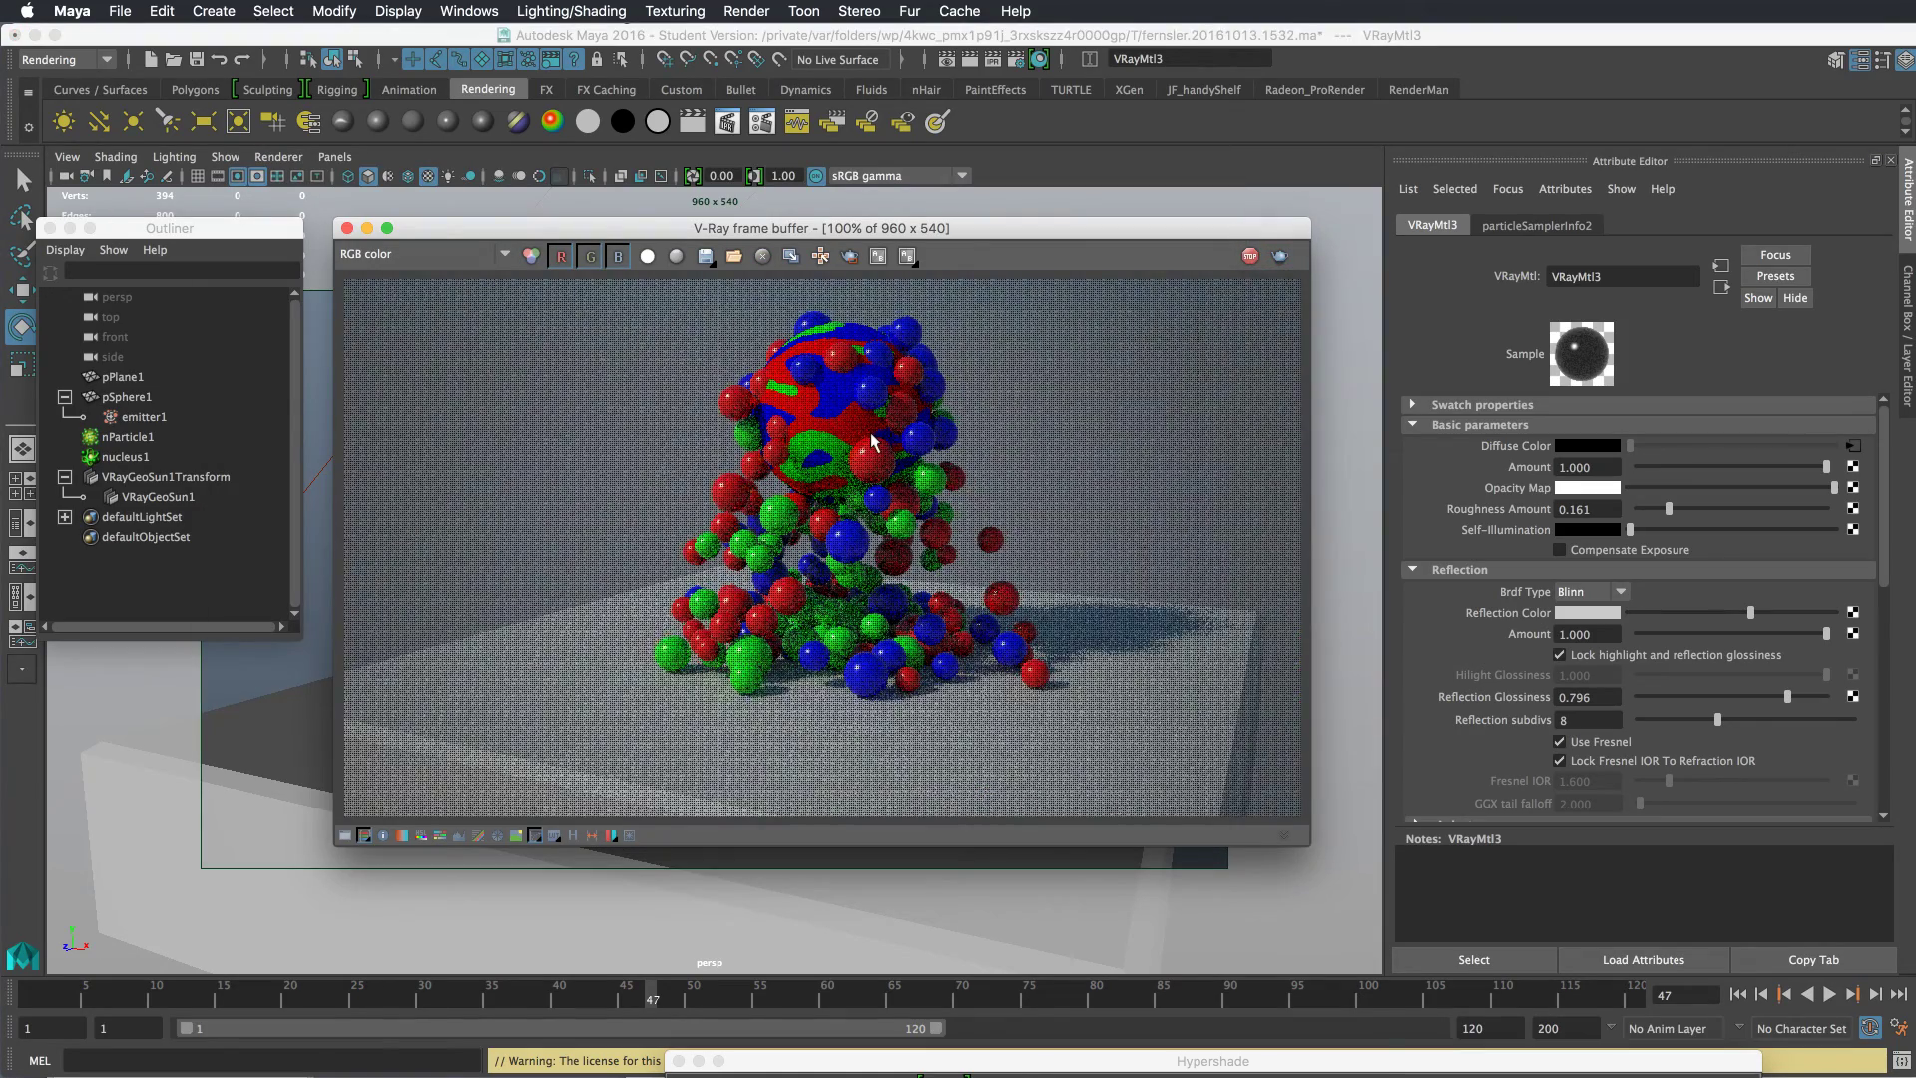